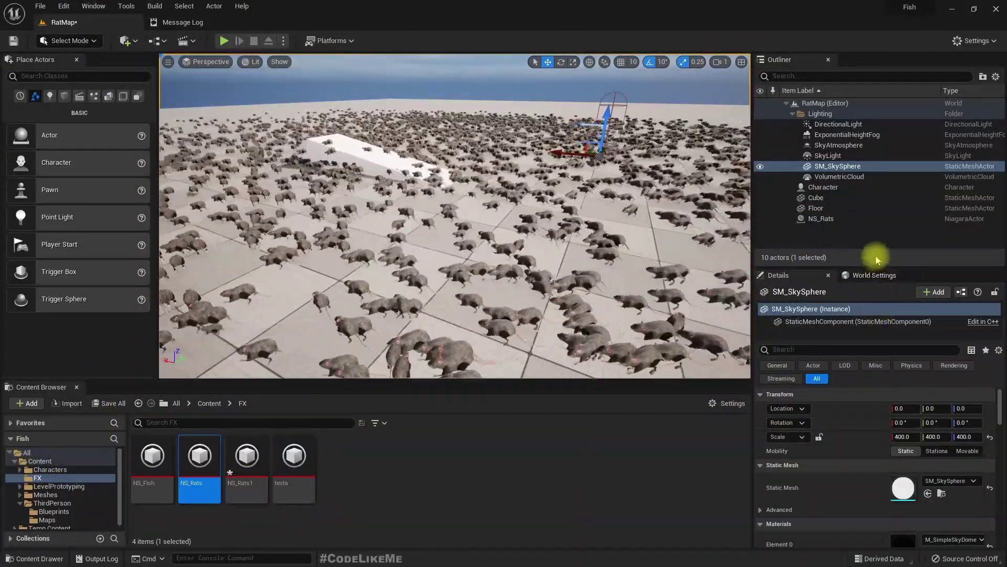
Check the GameMode Override choices in the World Settings and the Third Person entry among the addable feature packs
left_click(855, 277)
left_click(911, 366)
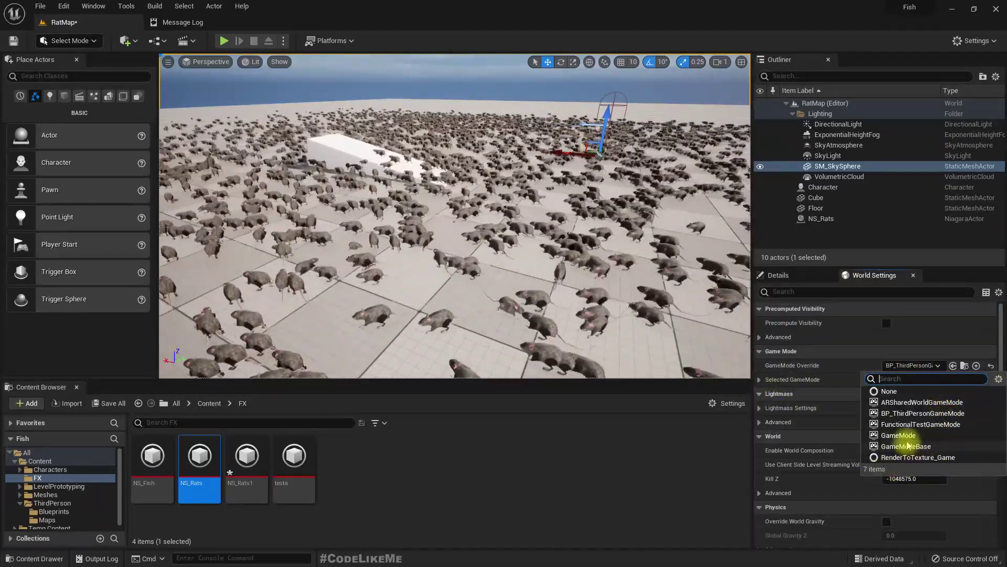
right_click_drag(463, 186, 452, 179)
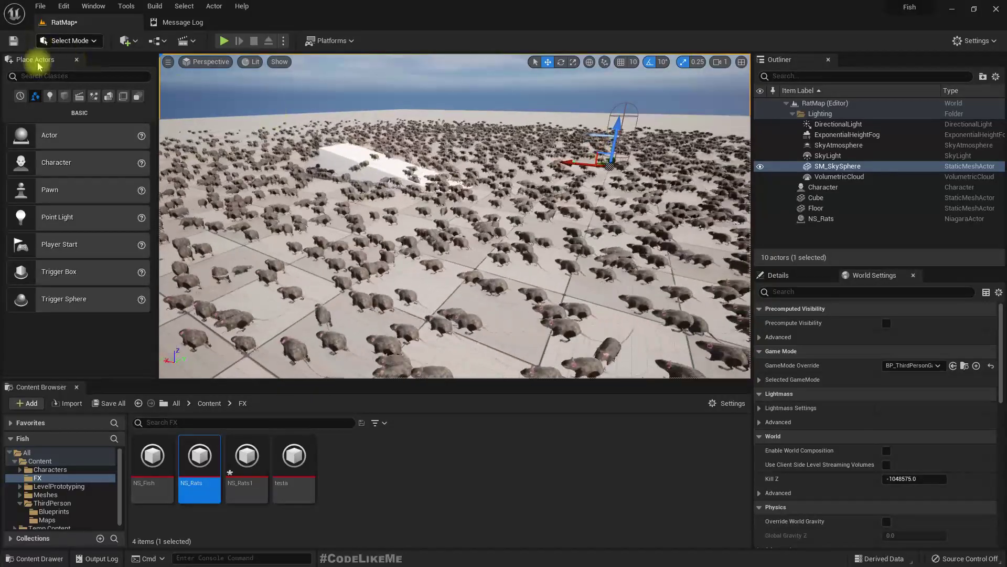
left_click(30, 405)
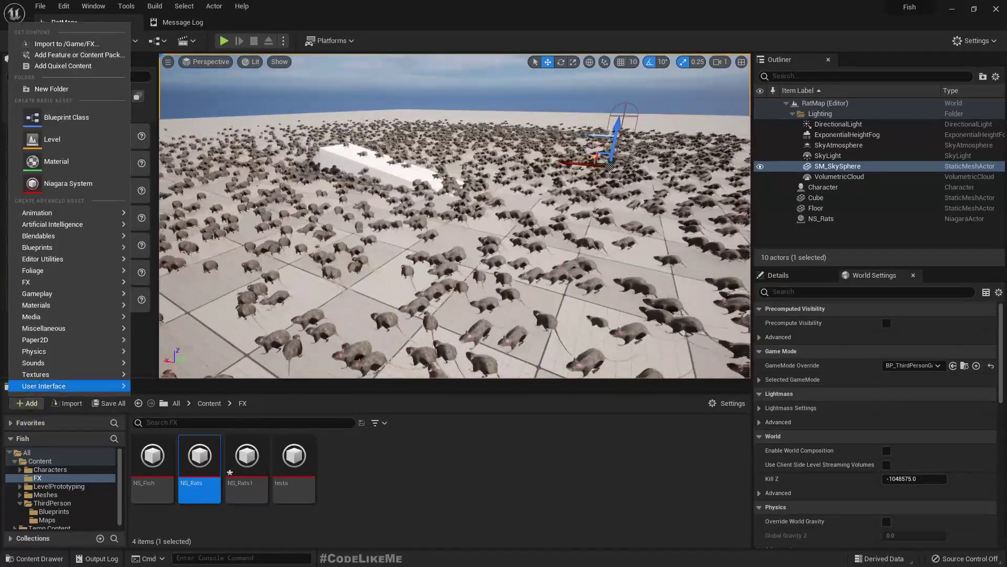
left_click(75, 56)
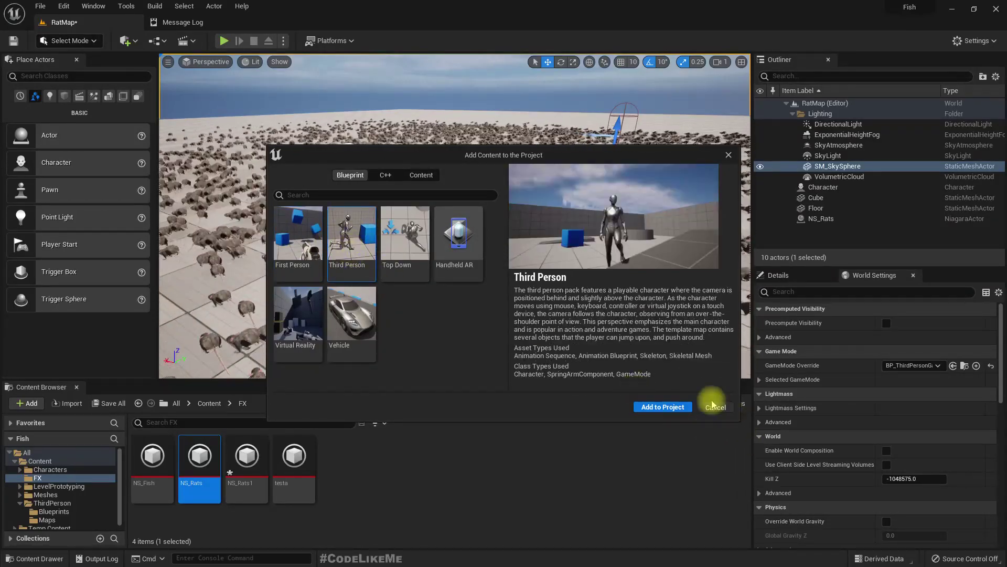
Play the level in fullscreen, run the third-person character among the rats, and stop the session
left_click(222, 42)
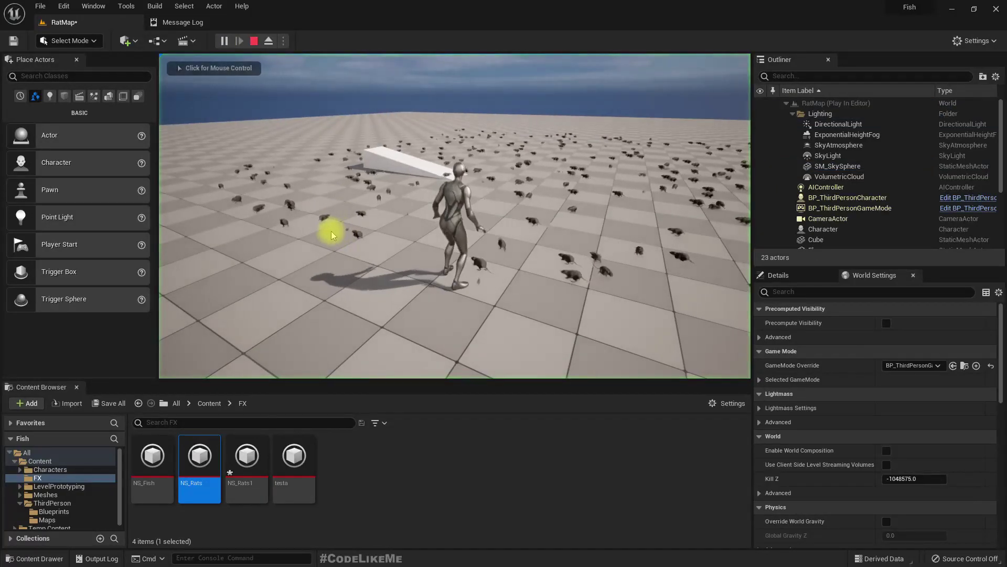
key("F11")
left_click(371, 234)
key("w")
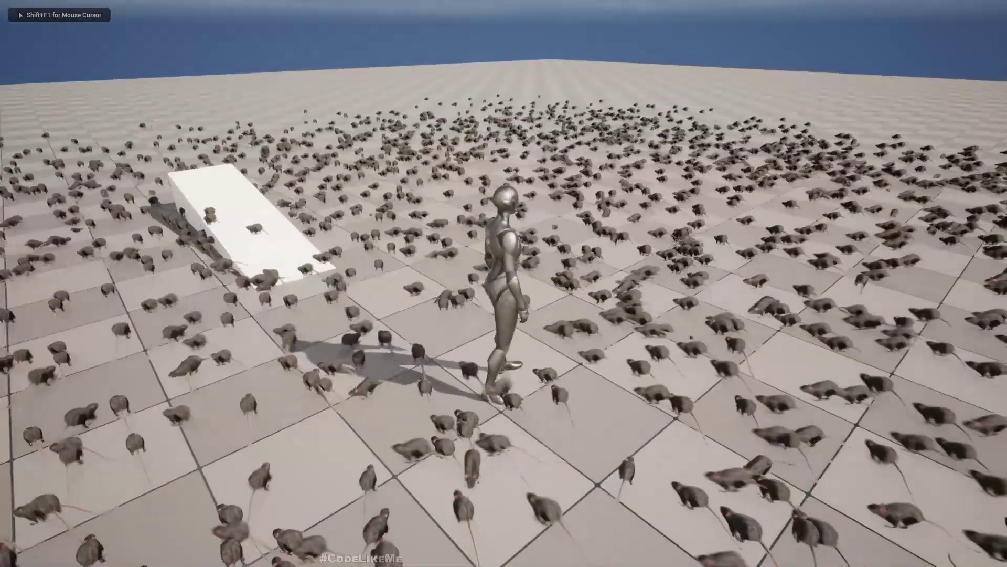
key("d")
key("w")
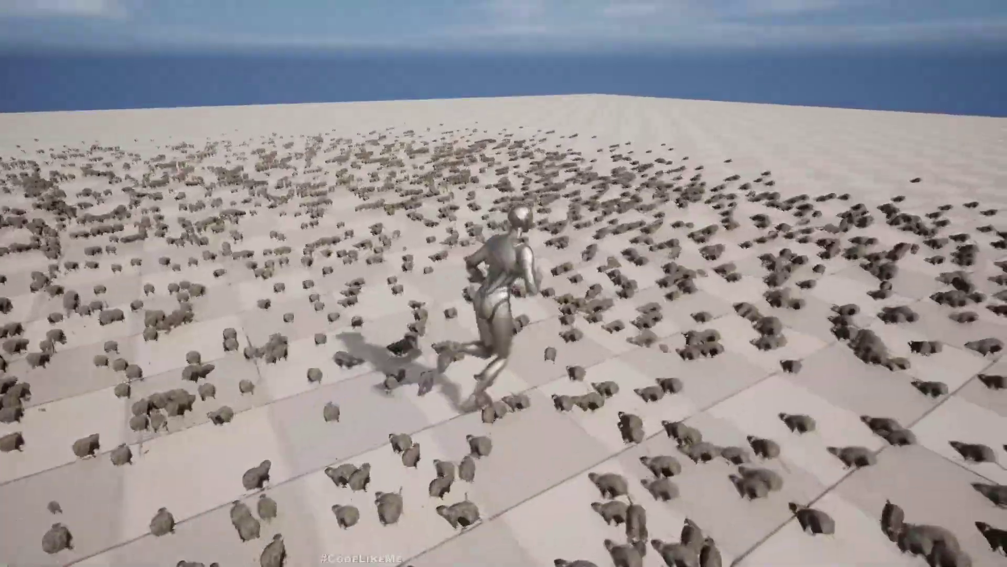
key("a")
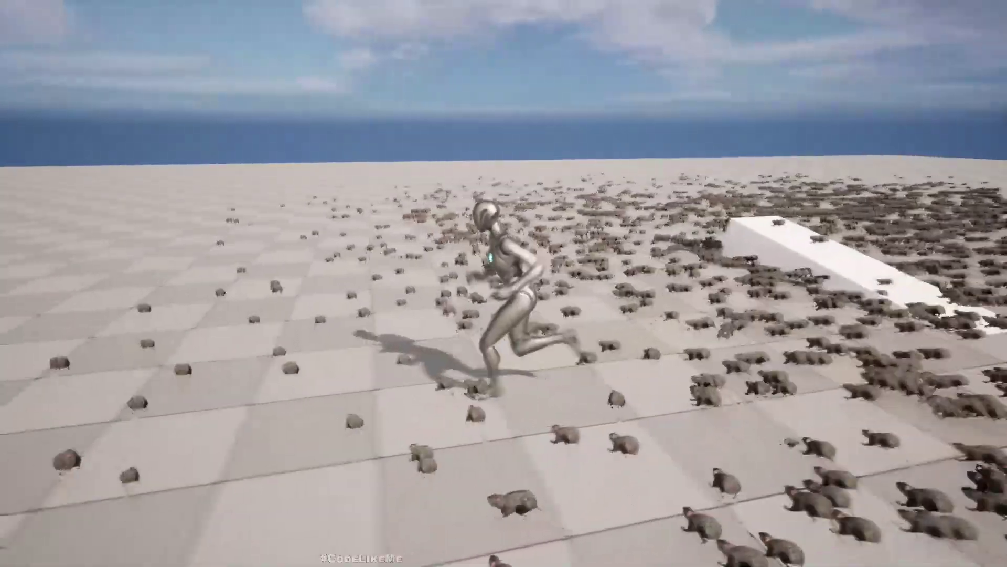
key("Escape")
key("F11")
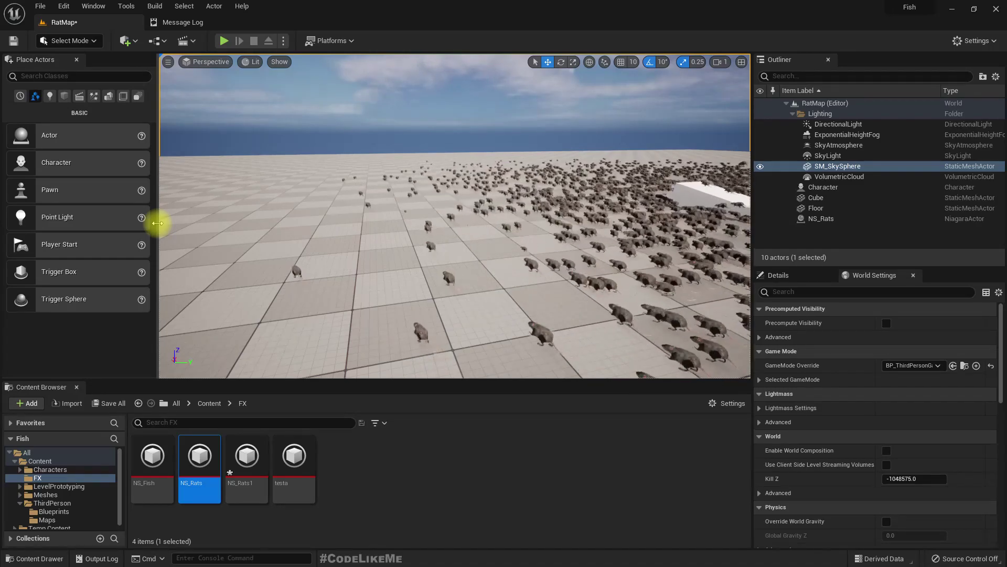
Delete the placed Character actor from RatMap
right_click_drag(418, 233, 572, 234)
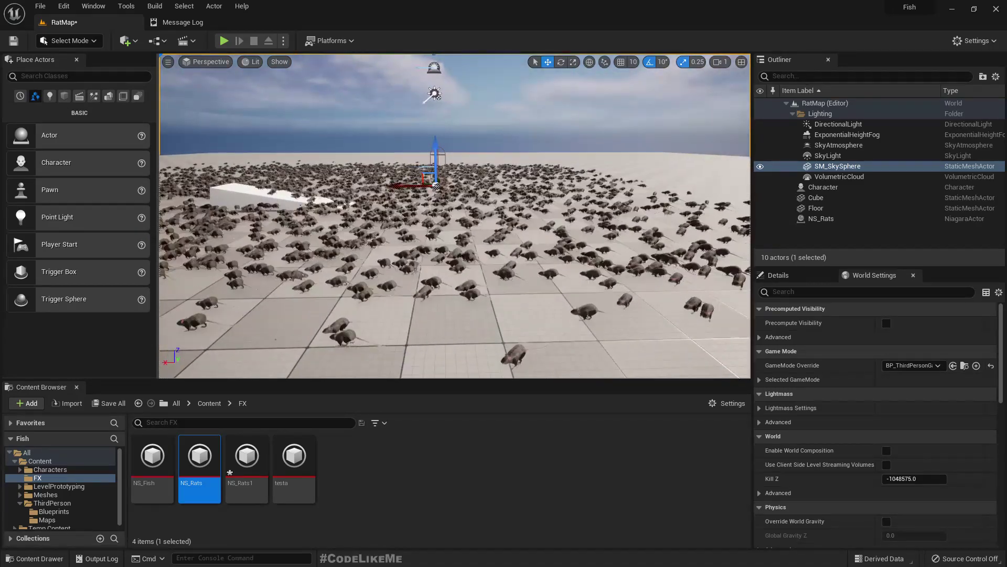
right_click_drag(454, 216, 403, 226)
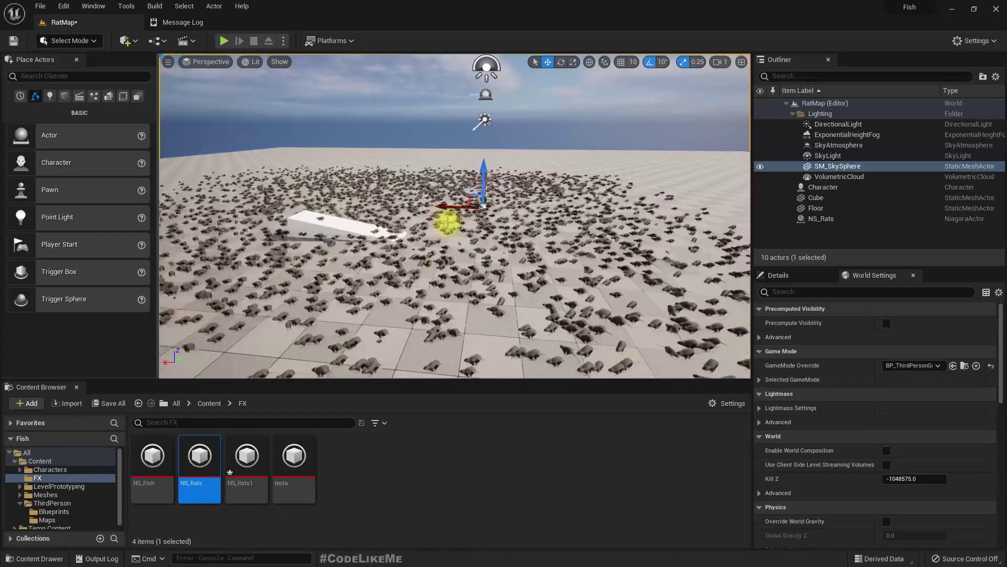
key("Delete")
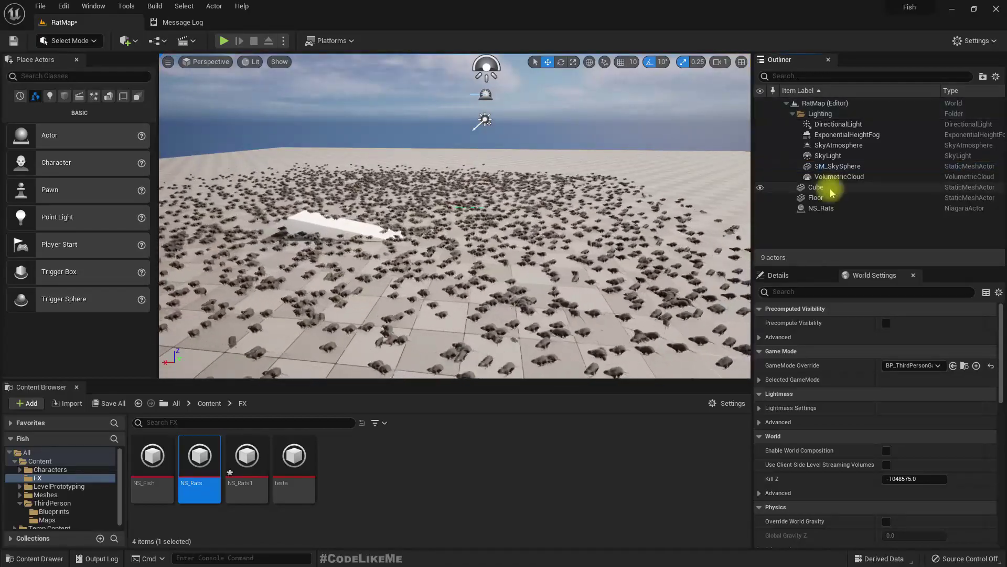
Open the NS_Rats Niagara system and add a Vector user parameter to it
double_click(197, 481)
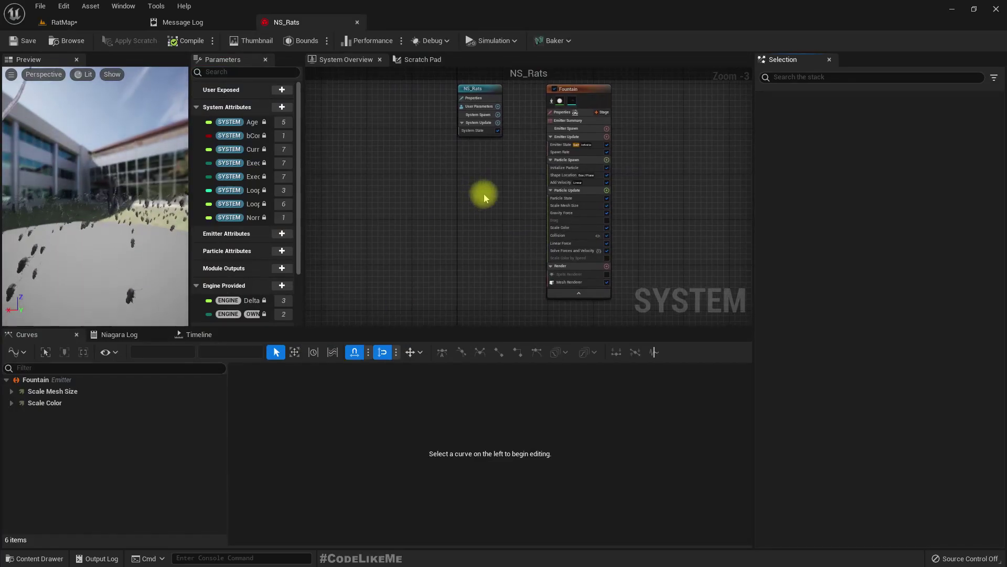
scroll(457, 210, "up", 3)
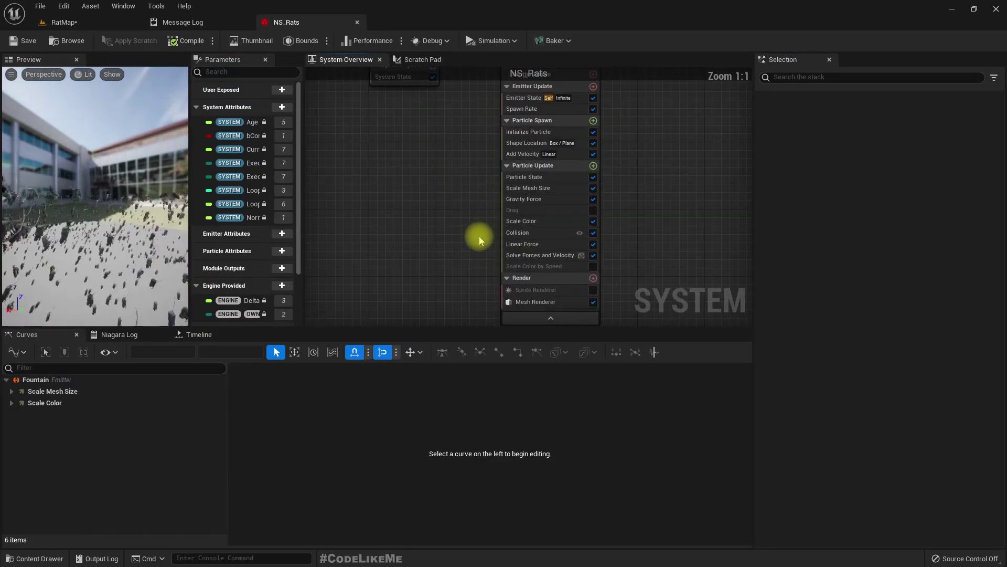
left_click(485, 159)
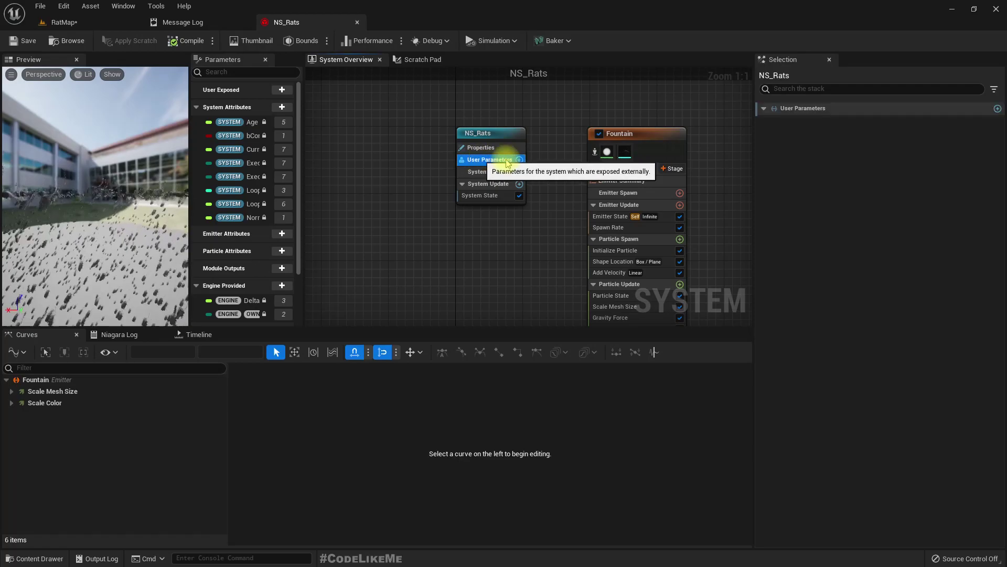
left_click(997, 108)
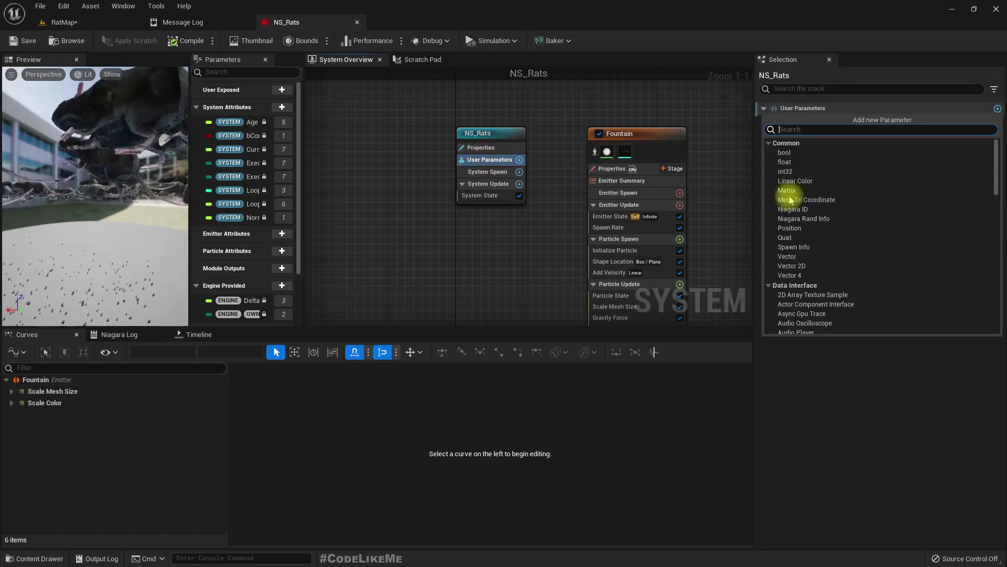
left_click(786, 256)
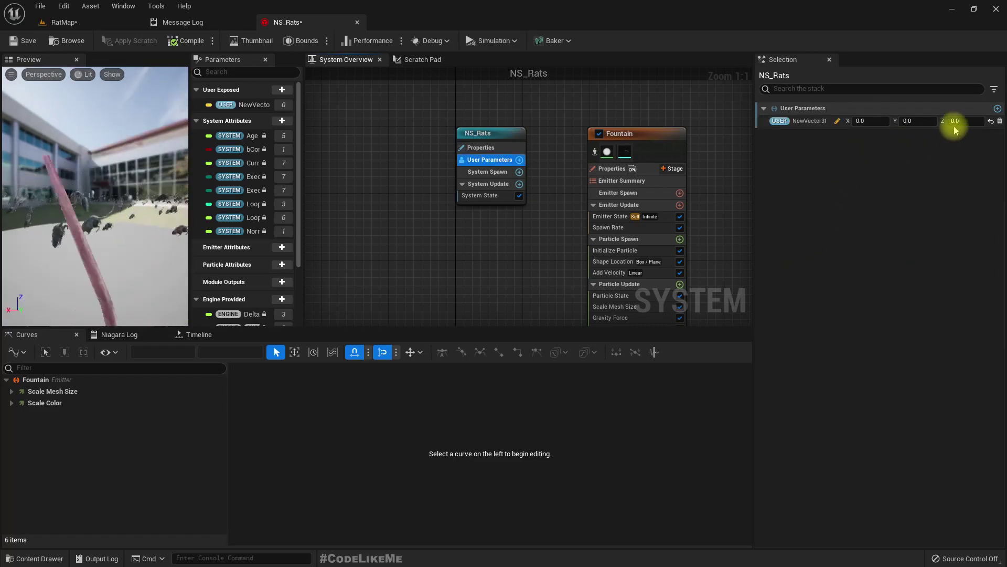
Rename the new vector user parameter as PlayerLocation
right_click(811, 122)
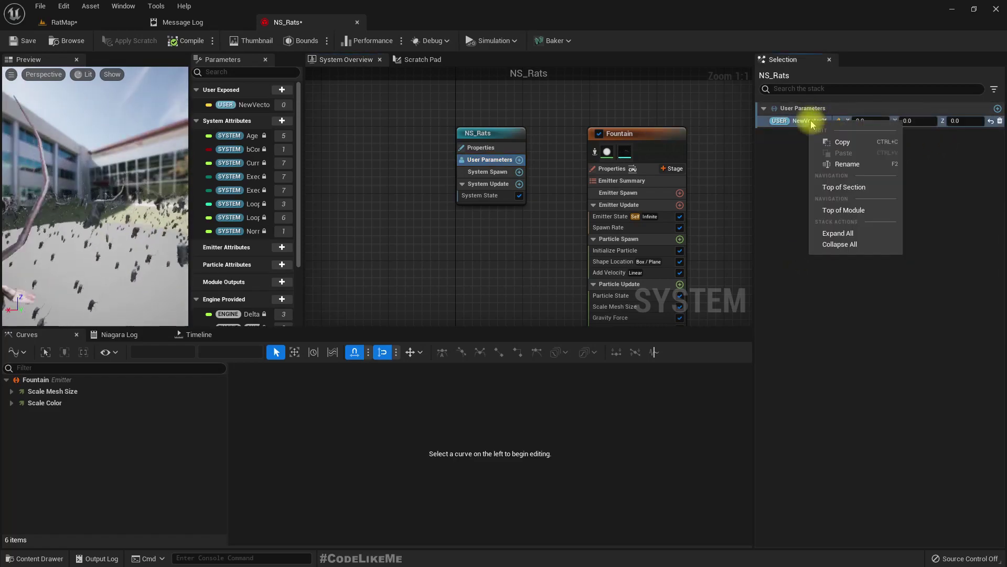
left_click(844, 164)
type("PlayerPLocation")
key("Return")
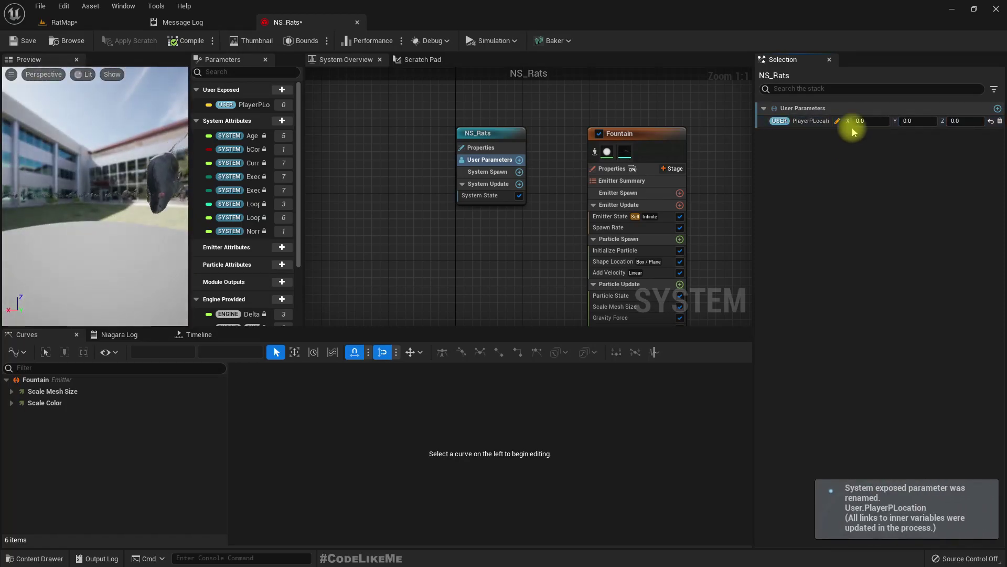
right_click(806, 122)
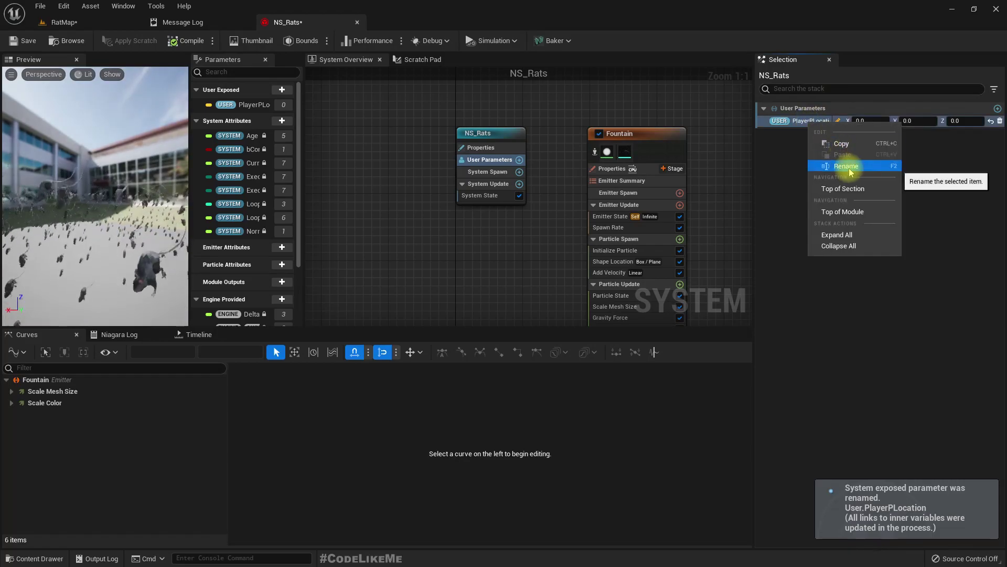
left_click(849, 169)
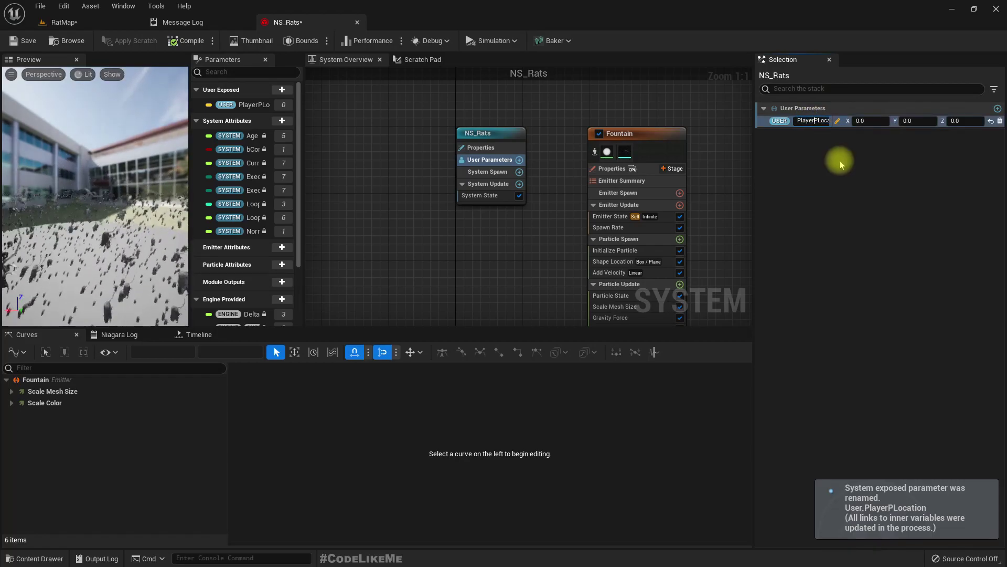
key("Return")
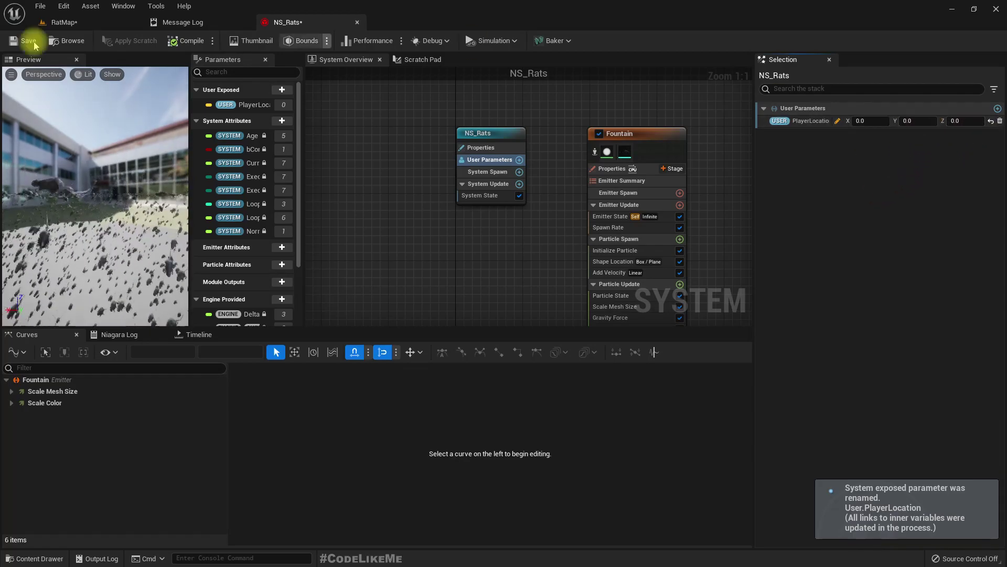
Add a Line Attraction Force module to the Fountain emitter's Particle Update stage
right_click_drag(494, 226, 371, 94)
right_click_drag(427, 206, 437, 256)
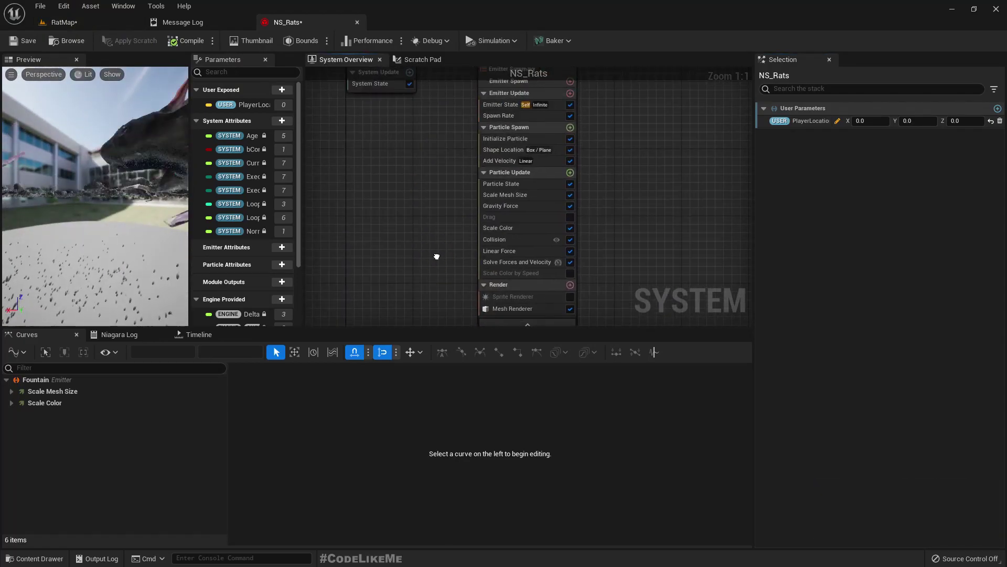
left_click(527, 274)
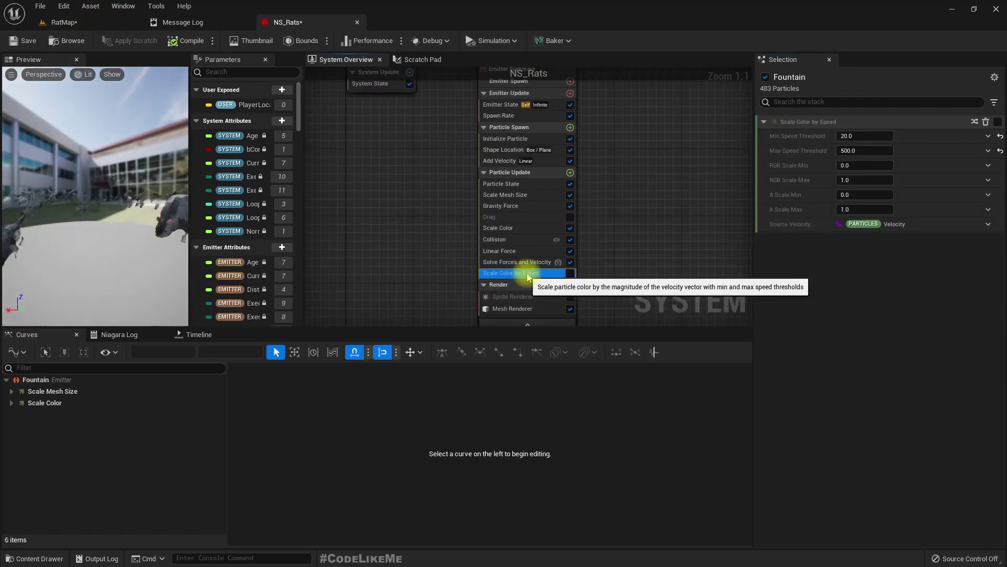
left_click(570, 173)
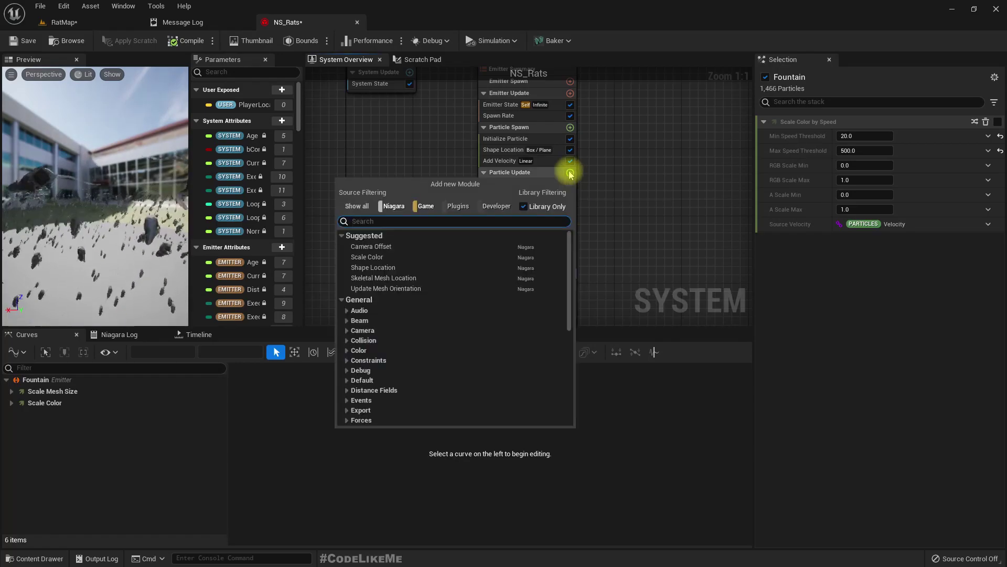
type("line at")
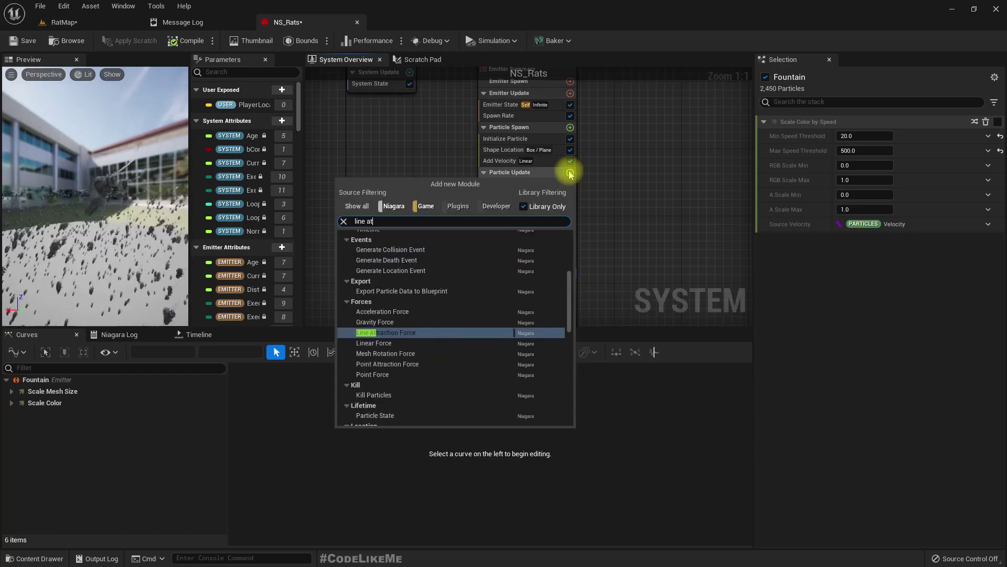
key("Return")
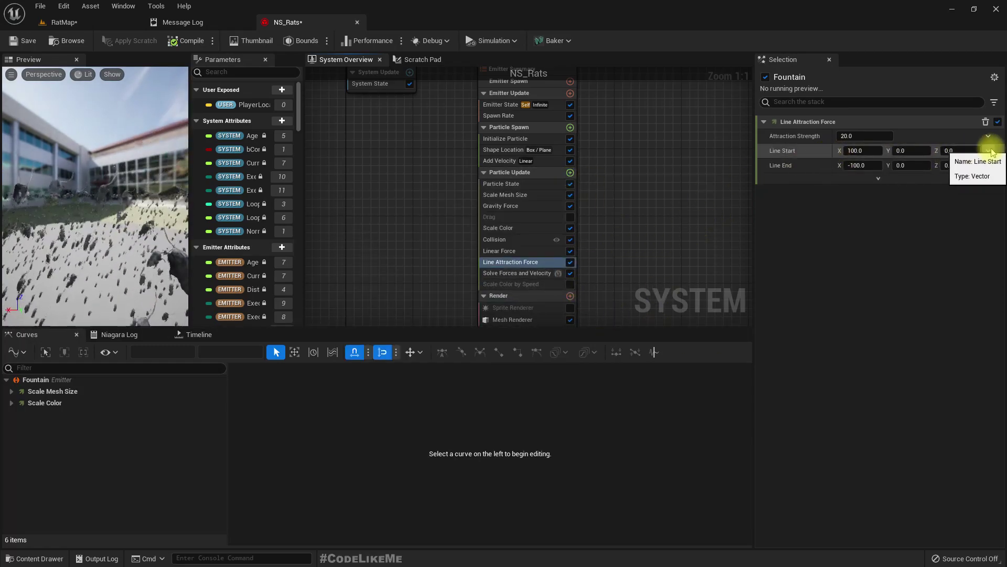
Link the Line Attraction Force's Line Start to the PlayerLocation user parameter
left_click(989, 151)
left_click(990, 151)
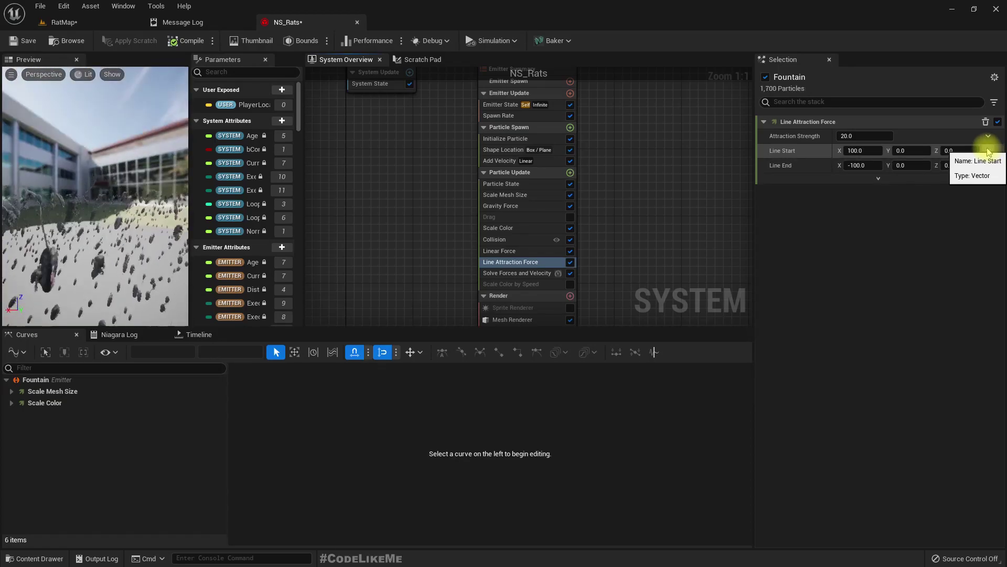
left_click(987, 151)
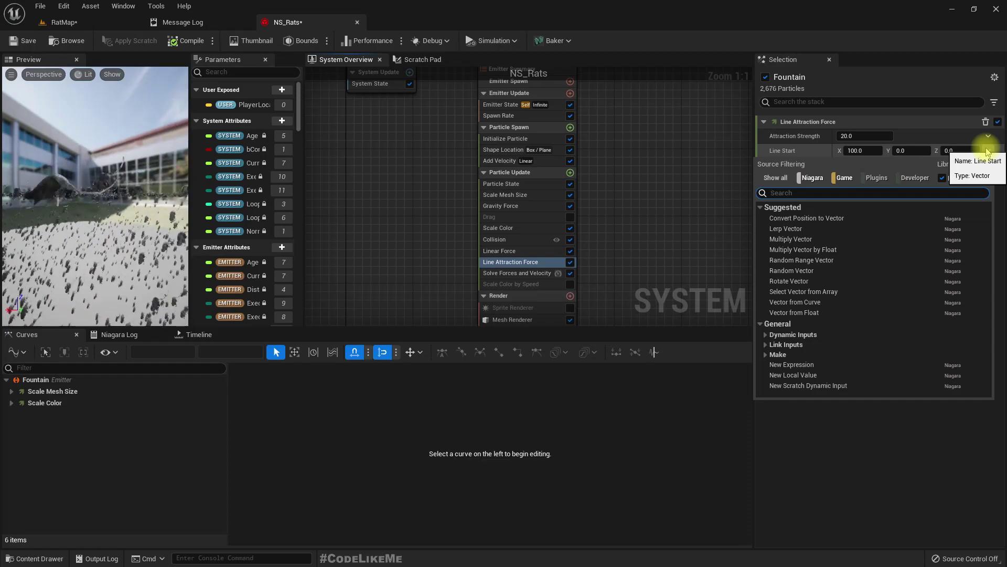
type("player")
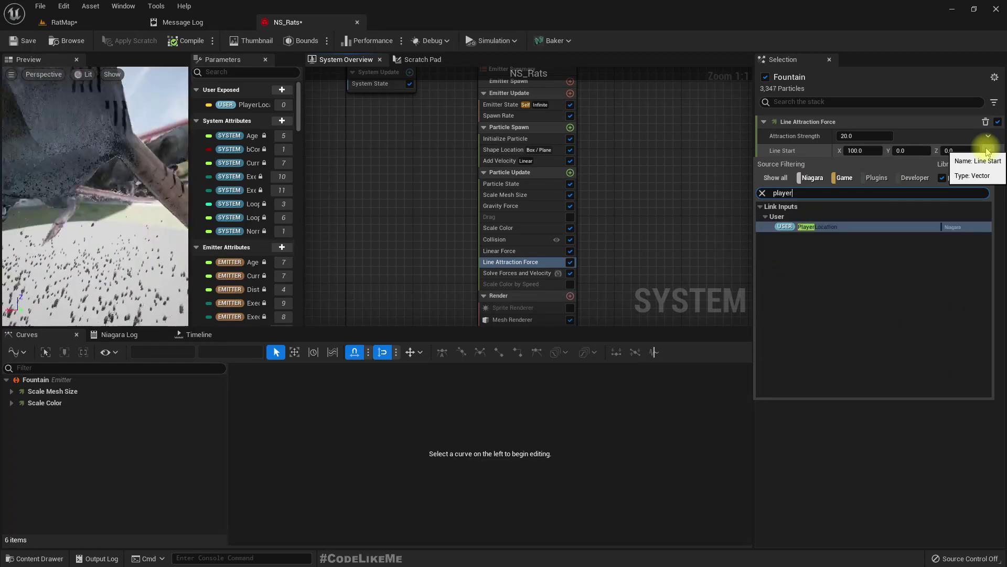
key("Return")
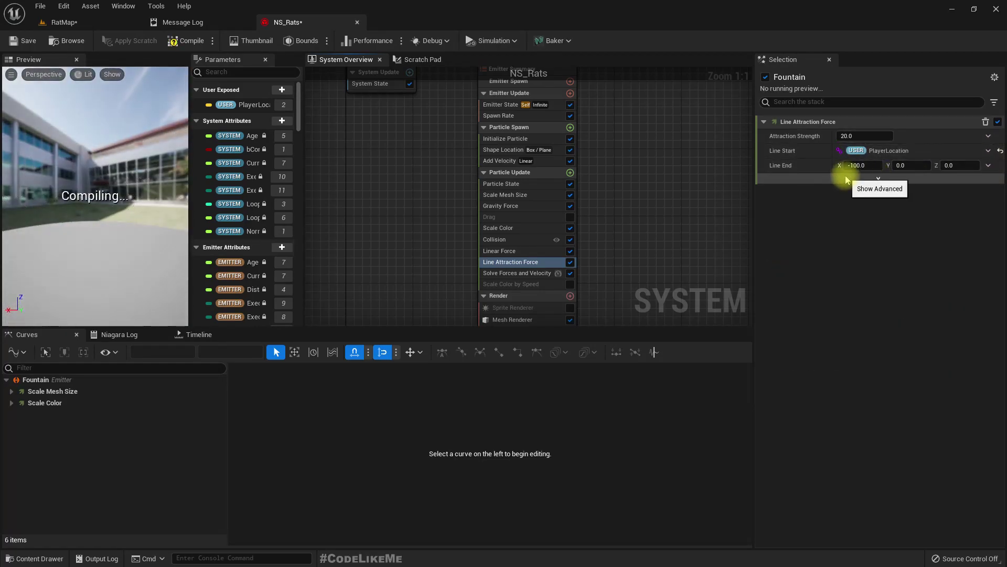
Make Line End an Add Vector input and link its A value to the PlayerLocation user parameter
left_click(988, 166)
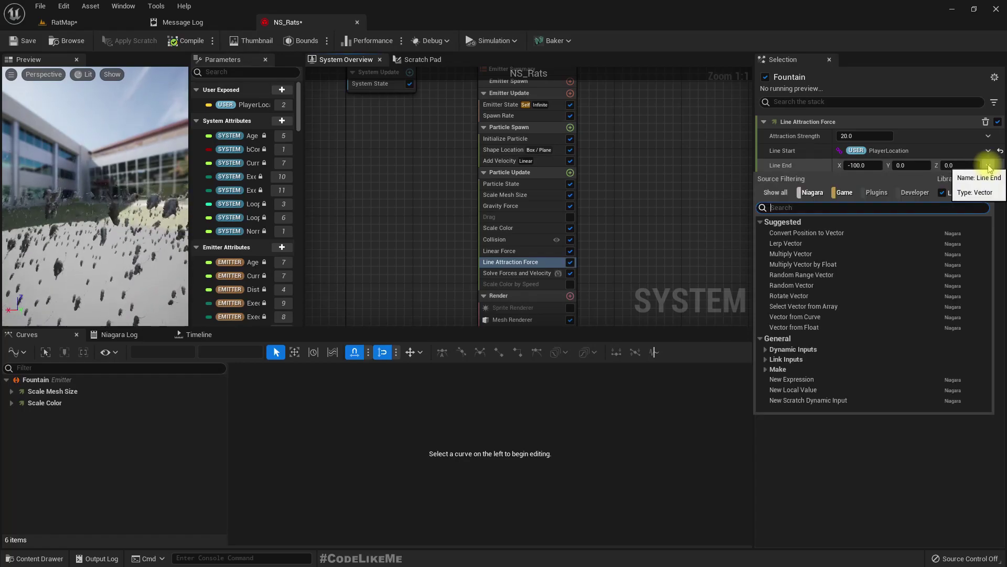
type("+")
key("Return")
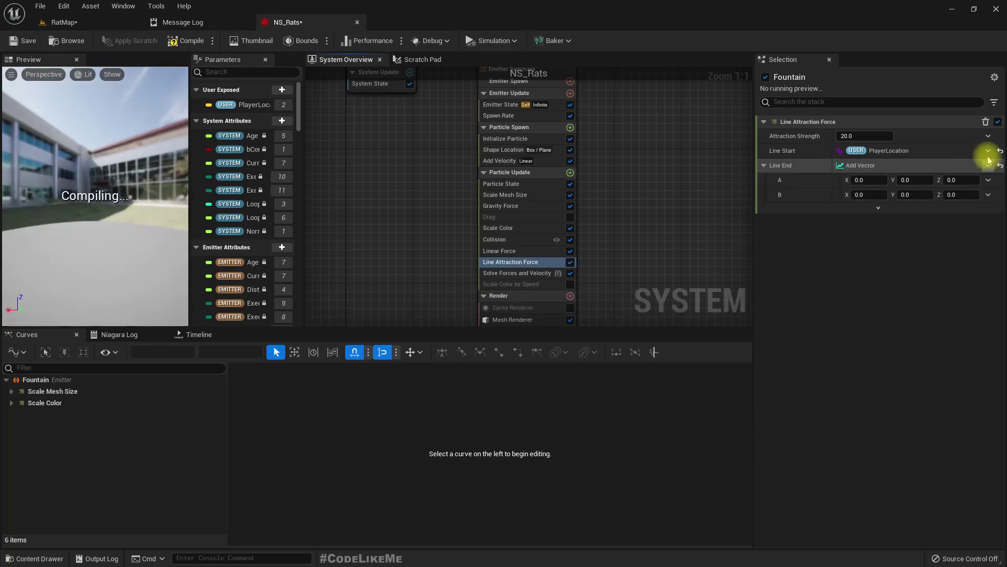
left_click(989, 180)
type("player")
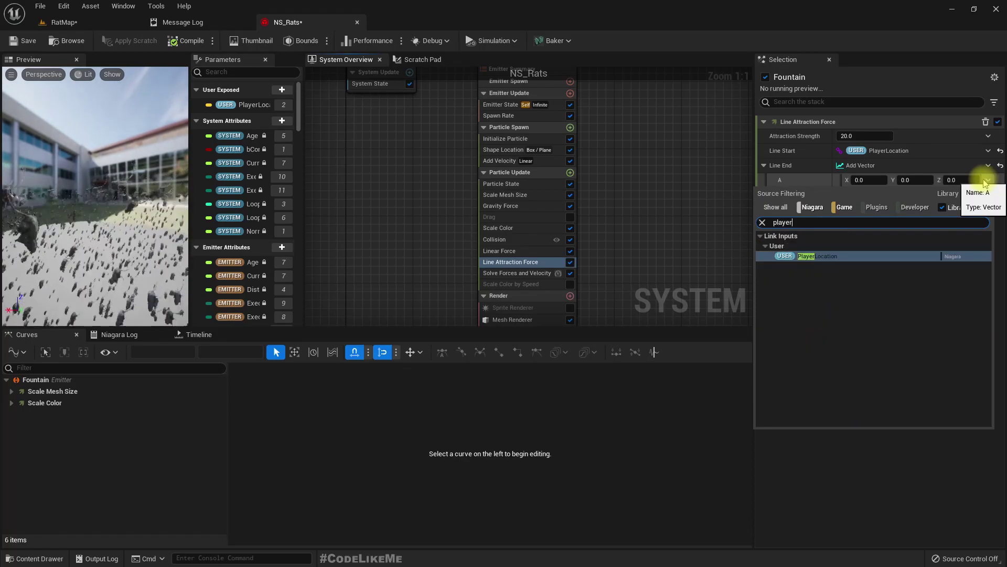
key("Return")
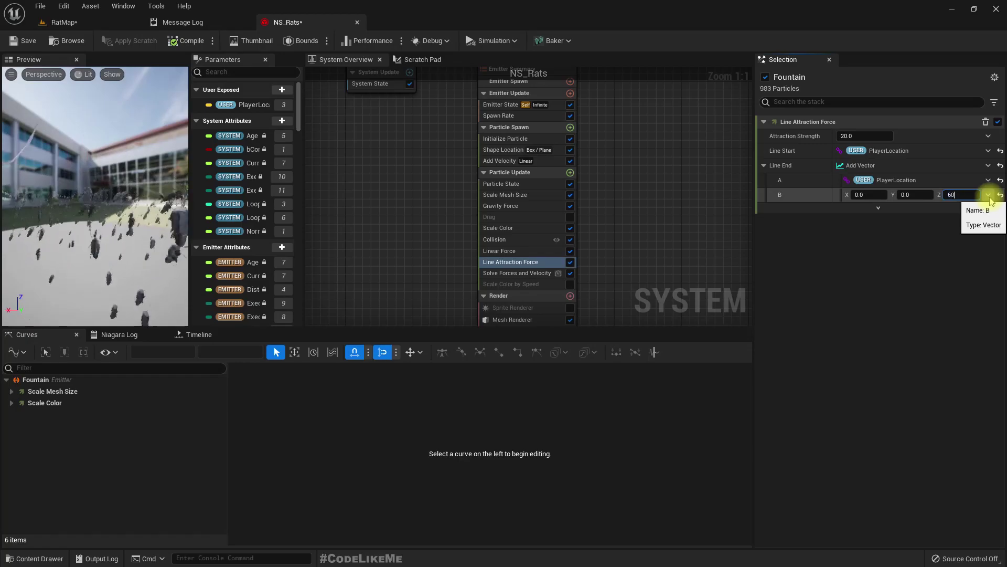
Set the Add Vector's B value to 60 on Z and compile the NS_Rats system
left_click(858, 278)
left_click(177, 44)
left_click(80, 24)
right_click_drag(464, 232, 388, 228)
mouse_move(342, 115)
right_mouse_down()
mouse_move(362, 111)
mouse_move(388, 142)
mouse_move(414, 149)
mouse_move(343, 115)
right_mouse_up()
right_click_drag(403, 149, 354, 184)
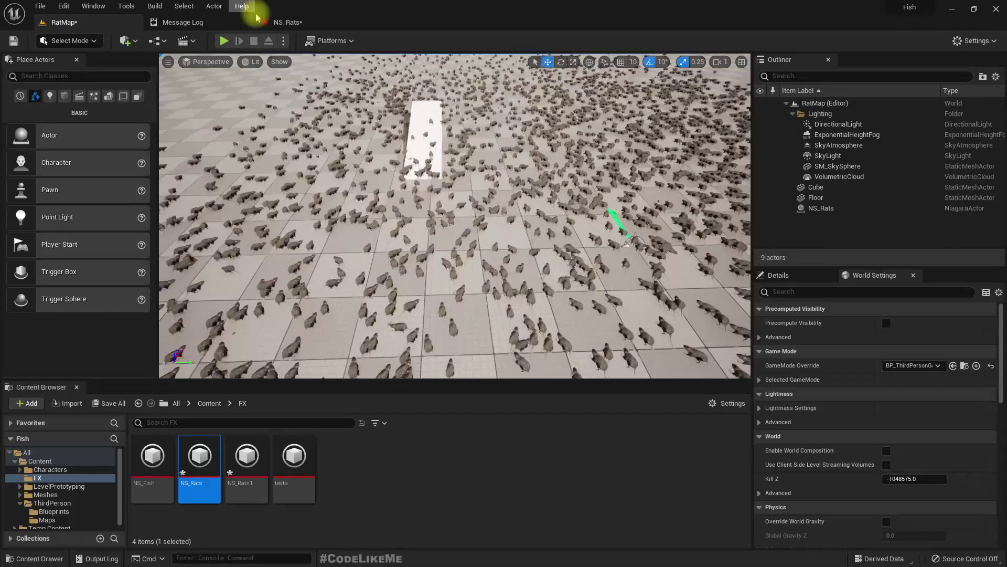
Set the Line Attraction Force's Attraction Strength to 200 in NS_Rats
left_click(288, 22)
left_click(870, 136)
type("200")
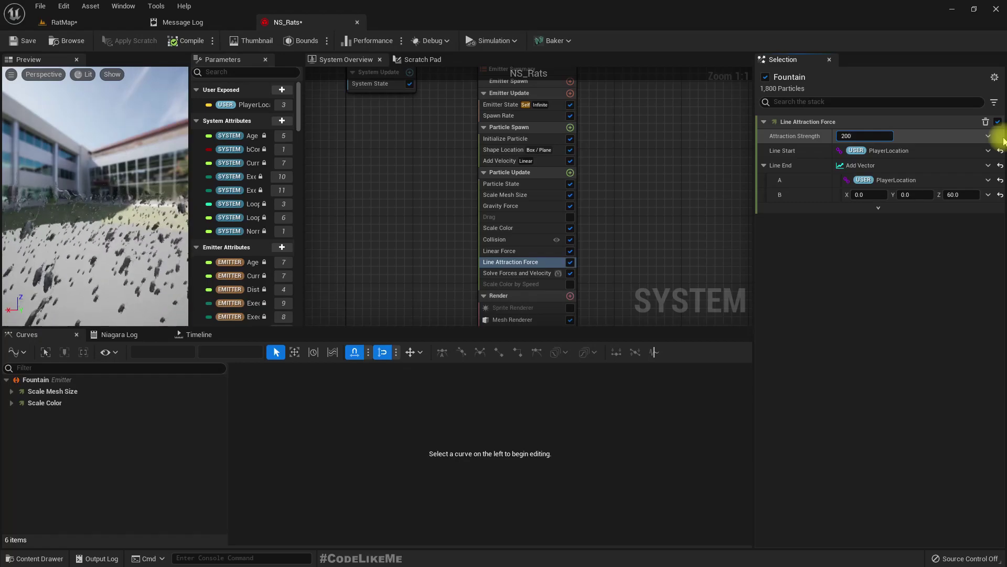
key("Return")
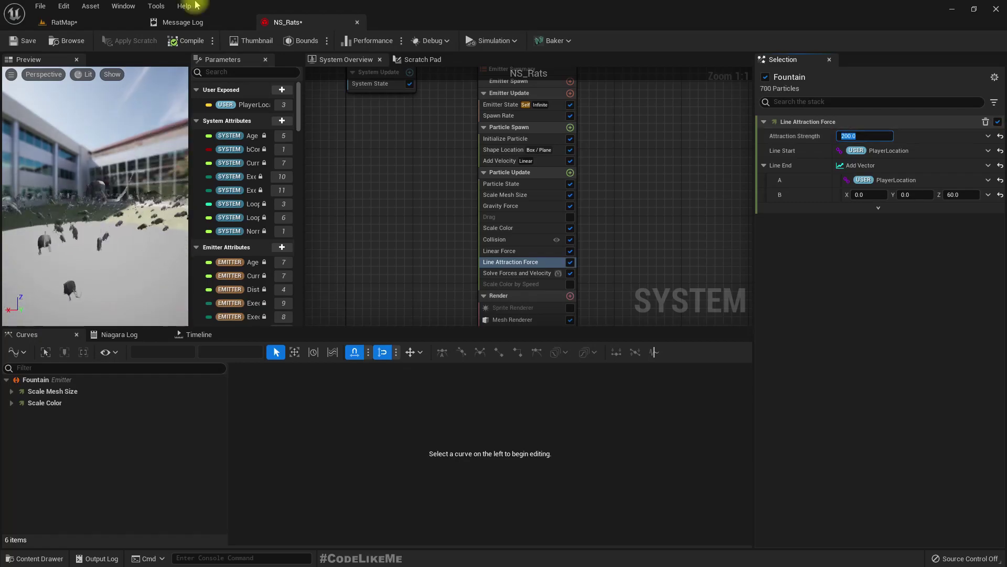
Examine in RatMap how the rats gather around the attraction point from several angles and distances
left_click(66, 23)
right_click_drag(454, 216, 530, 170)
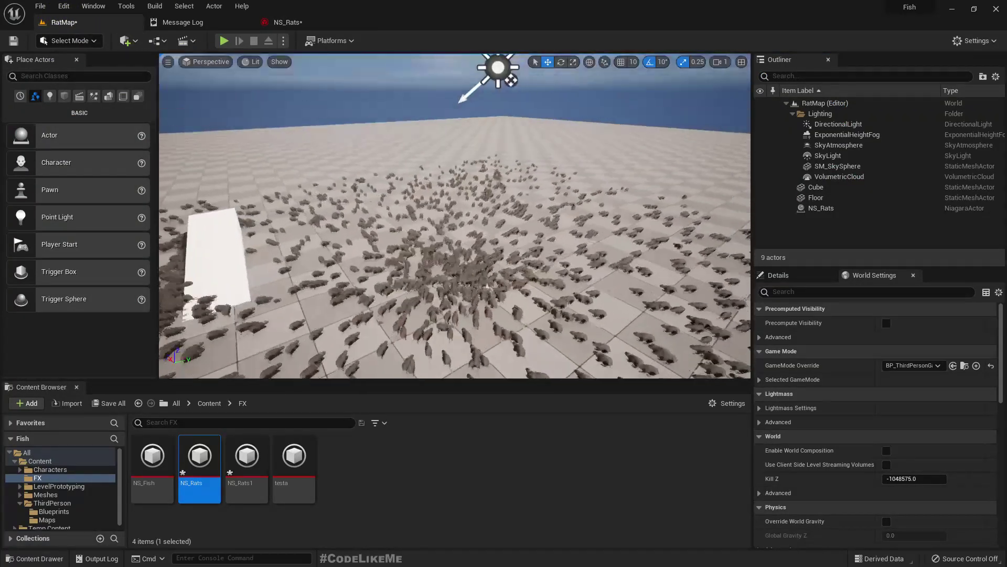
right_click_drag(454, 216, 474, 218)
key("w")
key("s")
key("d")
key("w")
right_click_drag(474, 217, 502, 218)
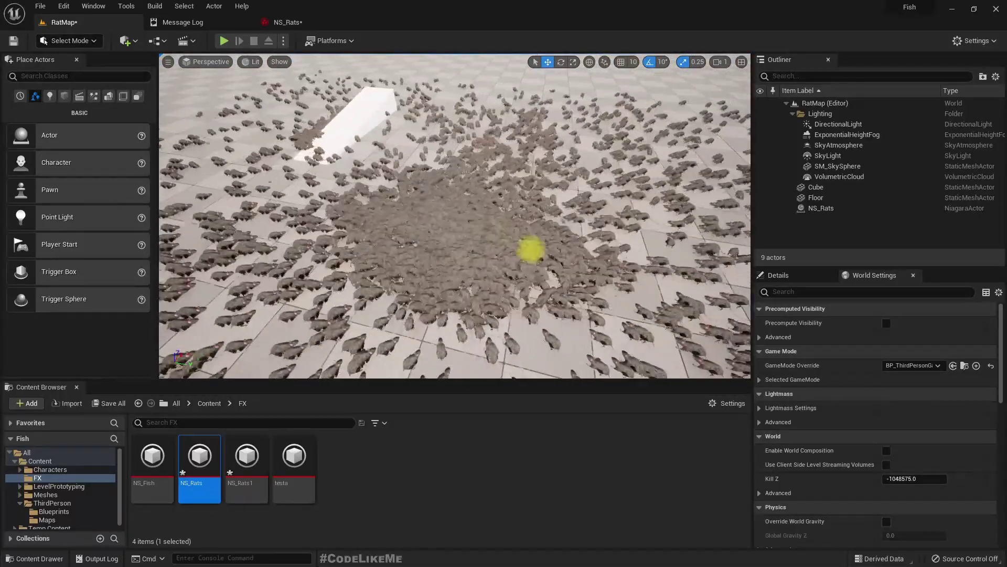
right_click_drag(475, 216, 472, 168)
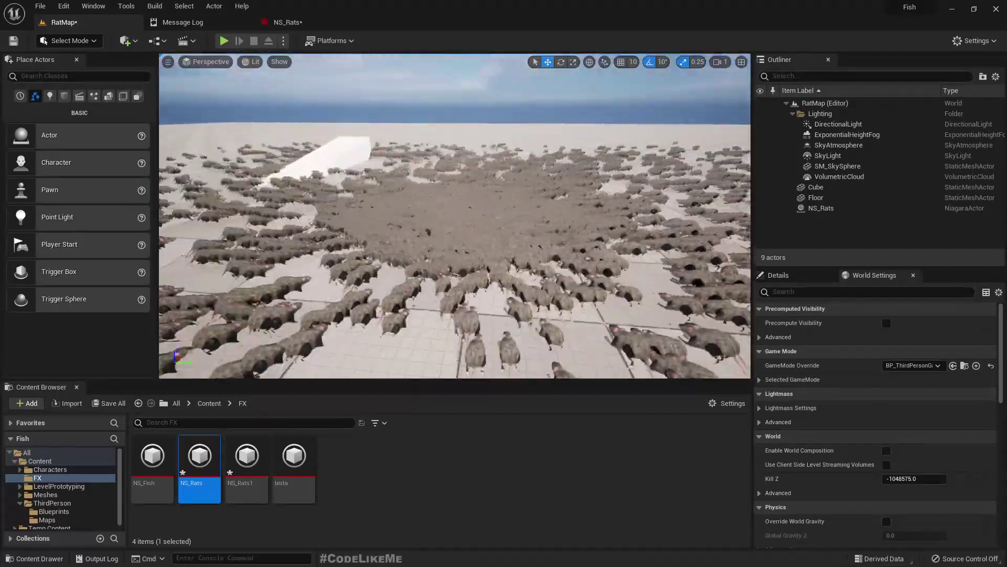
right_click_drag(552, 232, 550, 276)
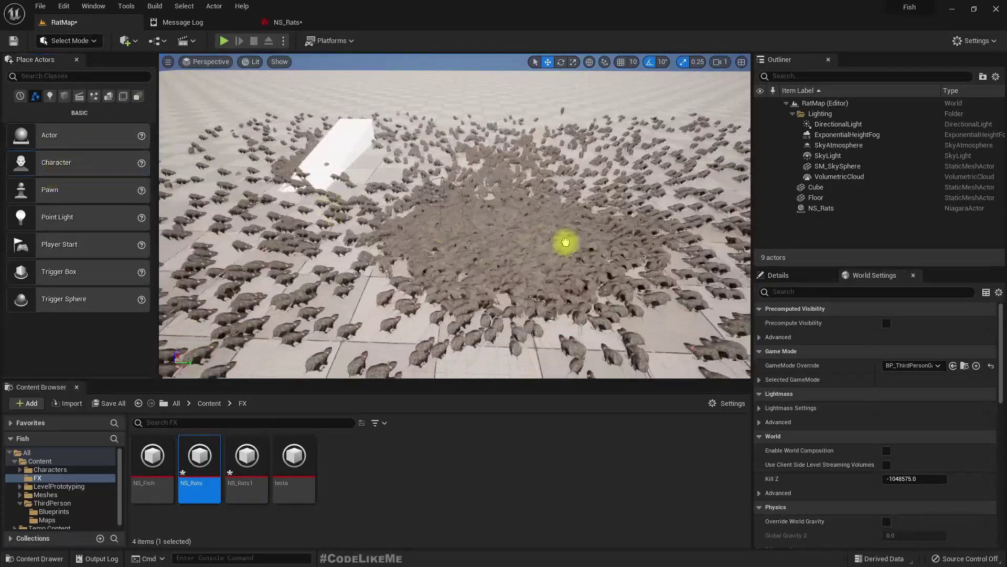
Place a Character actor at location 0, 0, 0 in RatMap and raise it to about 83 on Z
left_click_drag(519, 232, 520, 233)
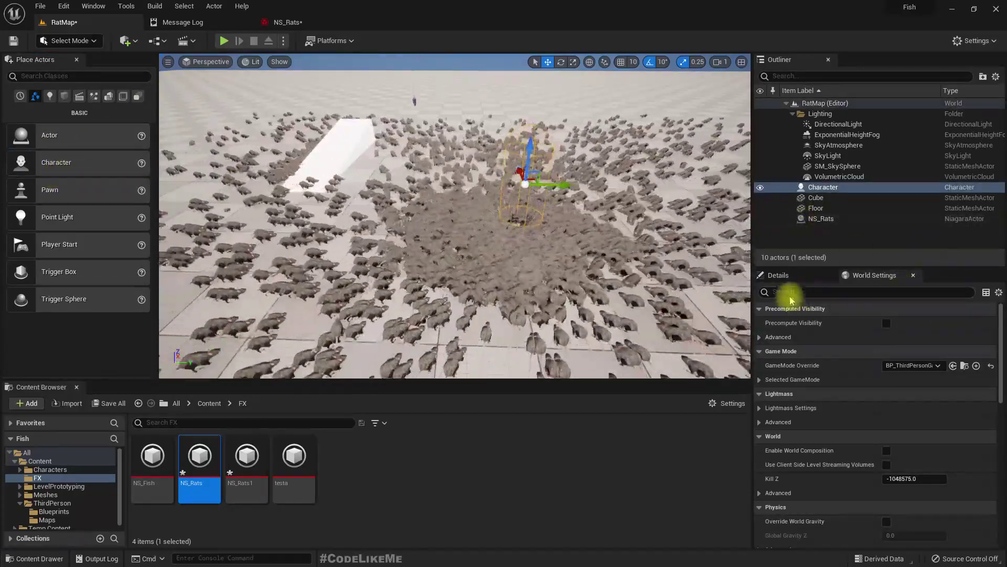
left_click(787, 277)
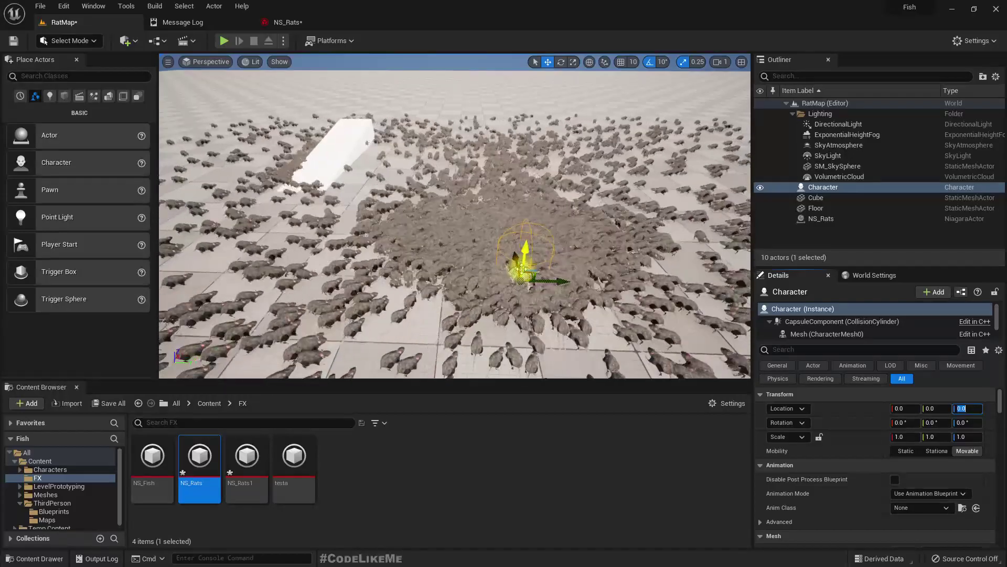
right_click_drag(530, 184, 539, 136)
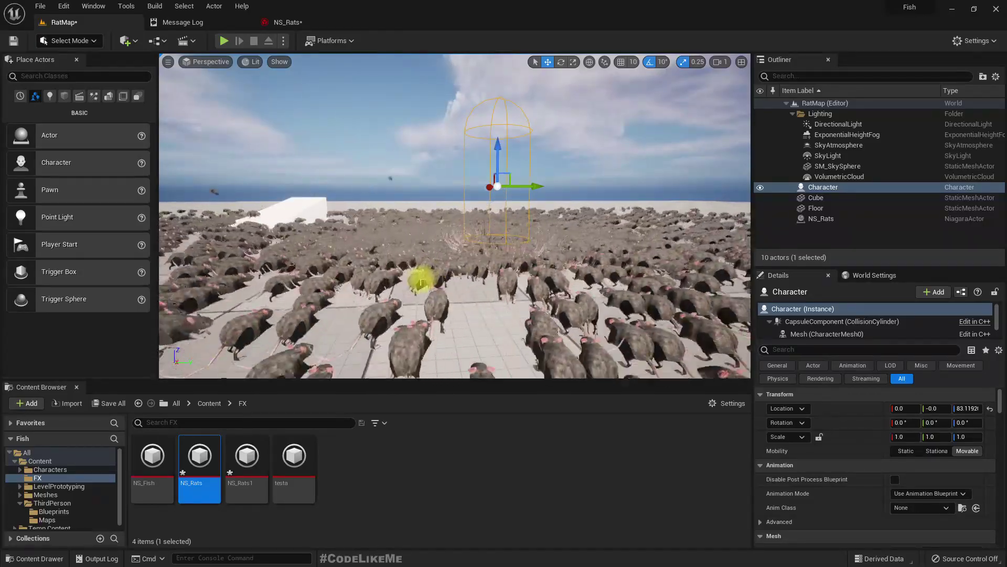
right_click_drag(530, 185, 536, 213)
key("f")
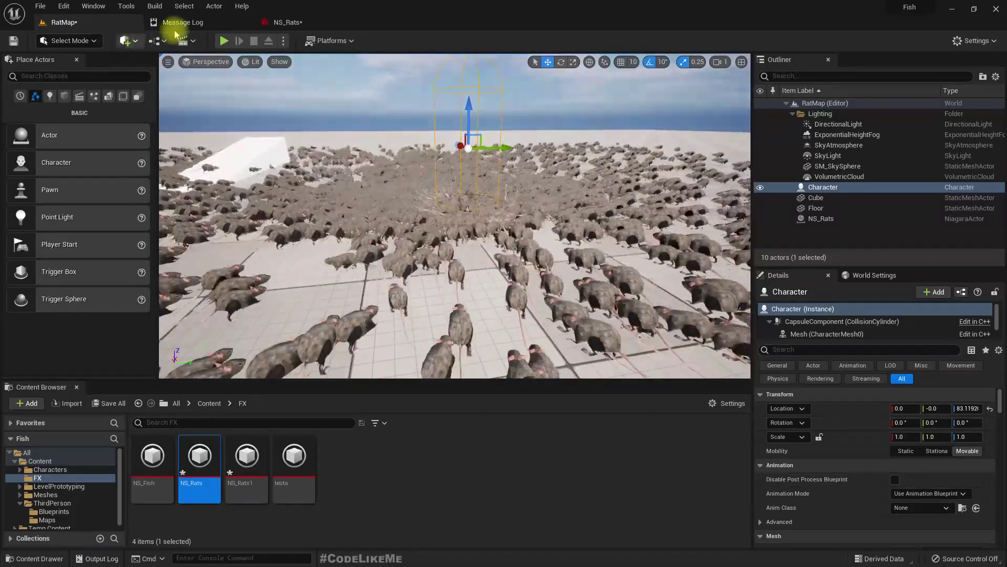
Set the Line Attraction Force's Attraction Strength to 500 in NS_Rats
left_click(293, 23)
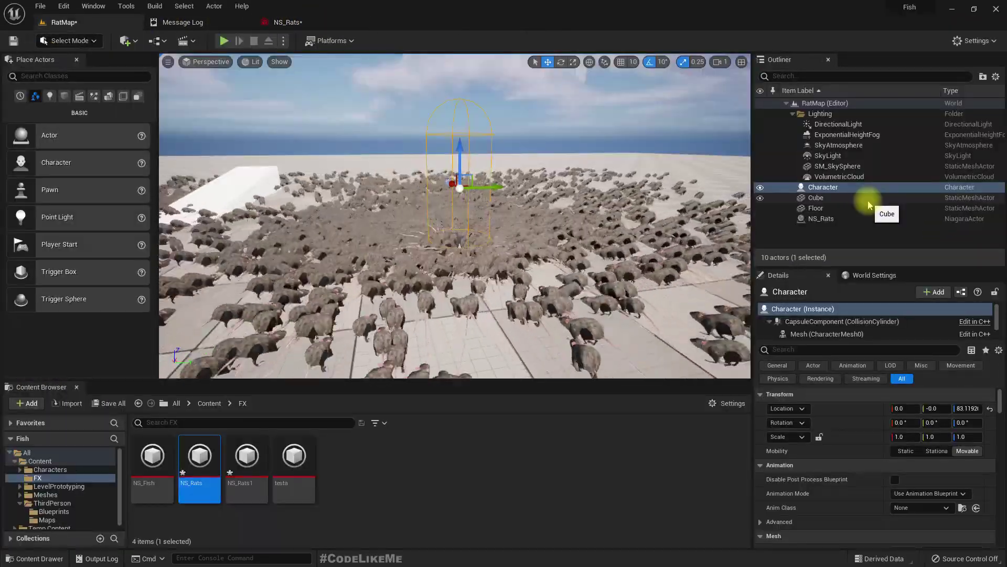
left_click(280, 23)
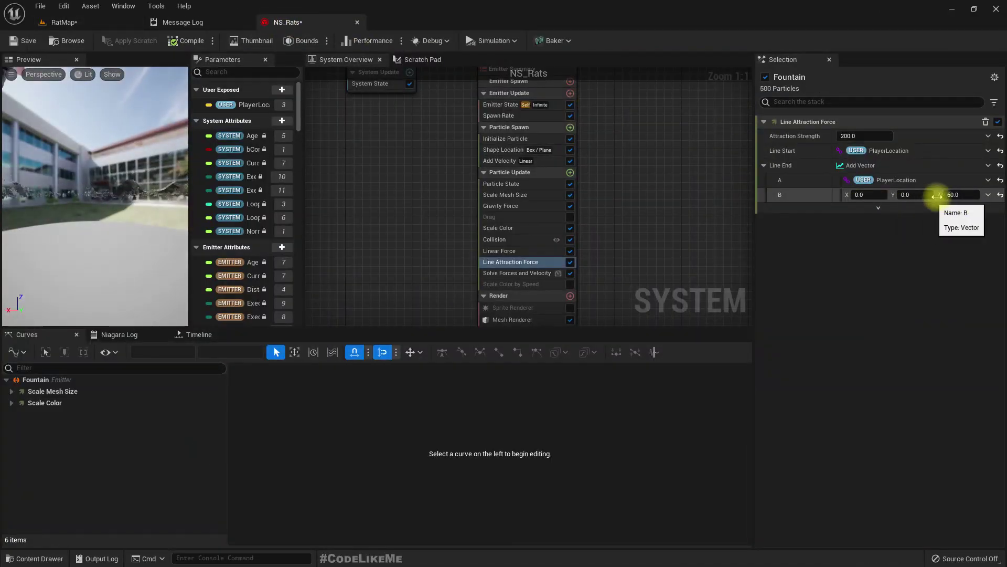
left_click(869, 136)
type("500")
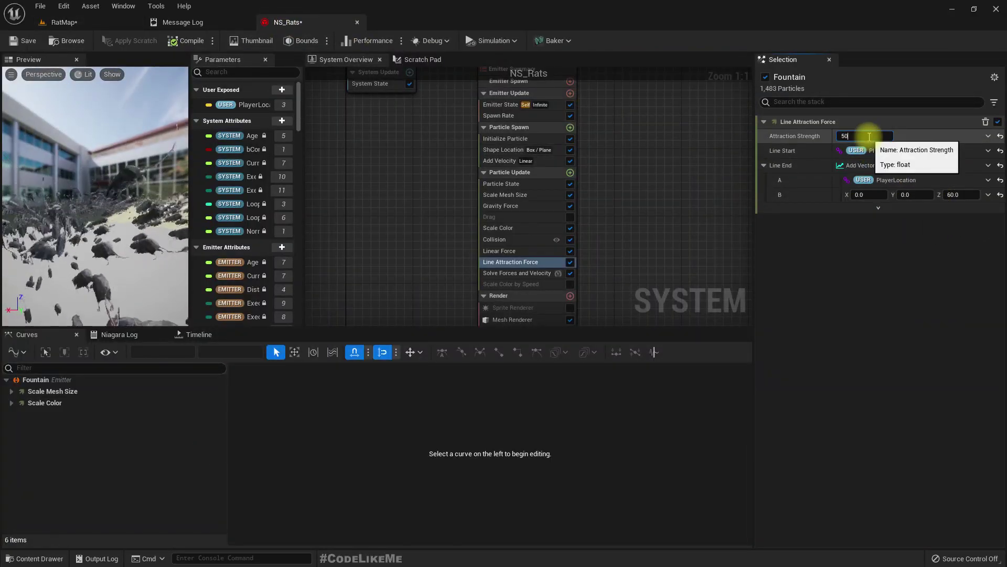
key("Return")
Inspect the rats piling up around the placed Character in RatMap with the viewport in full screen
left_click(92, 24)
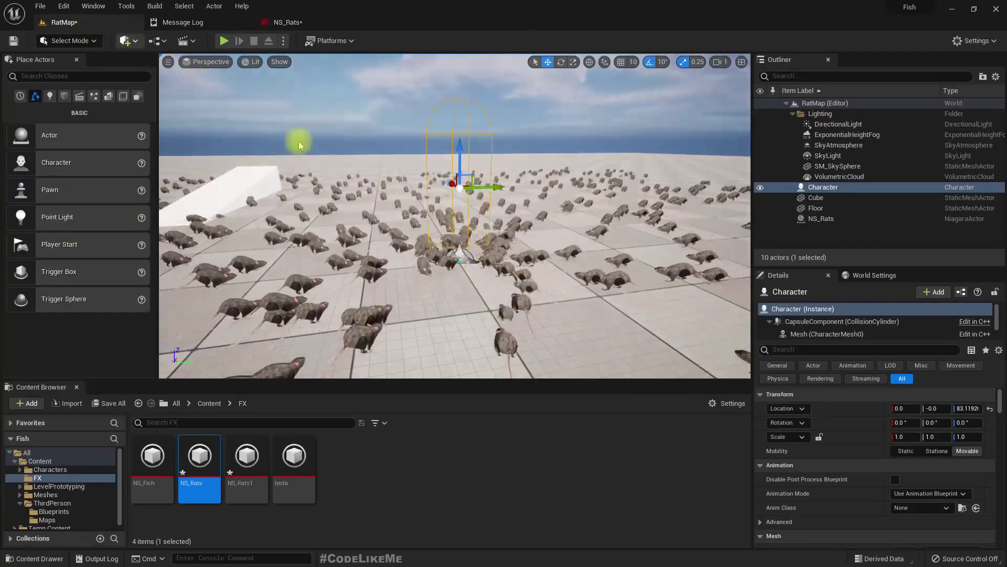
right_click_drag(478, 254, 555, 238)
right_click_drag(464, 213, 424, 223)
key("F11")
key("alt+space")
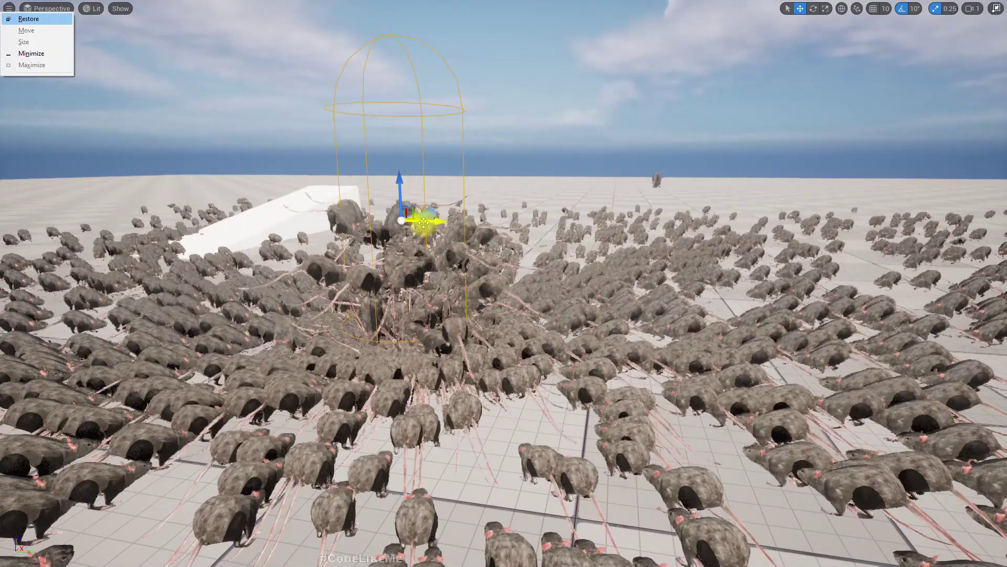
key("Escape")
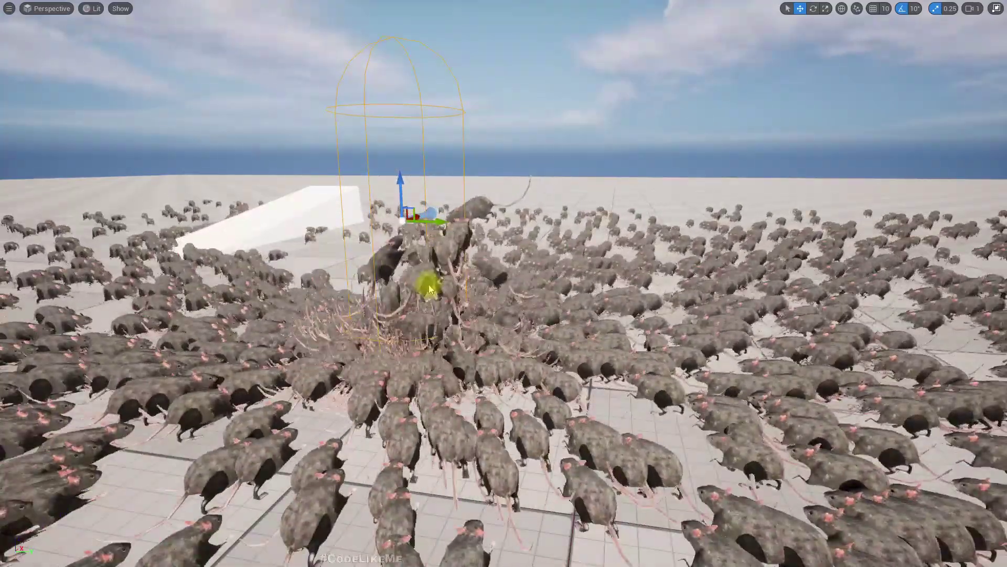
Play-test the level twice, running the player character among the rats to check where the swarm is attracted
key("alt+p")
key("w")
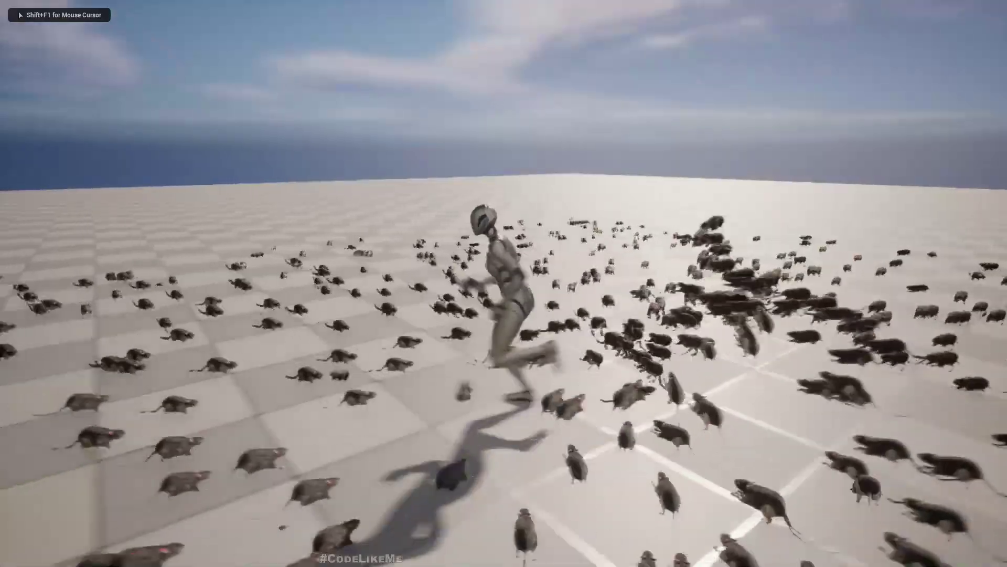
key("s")
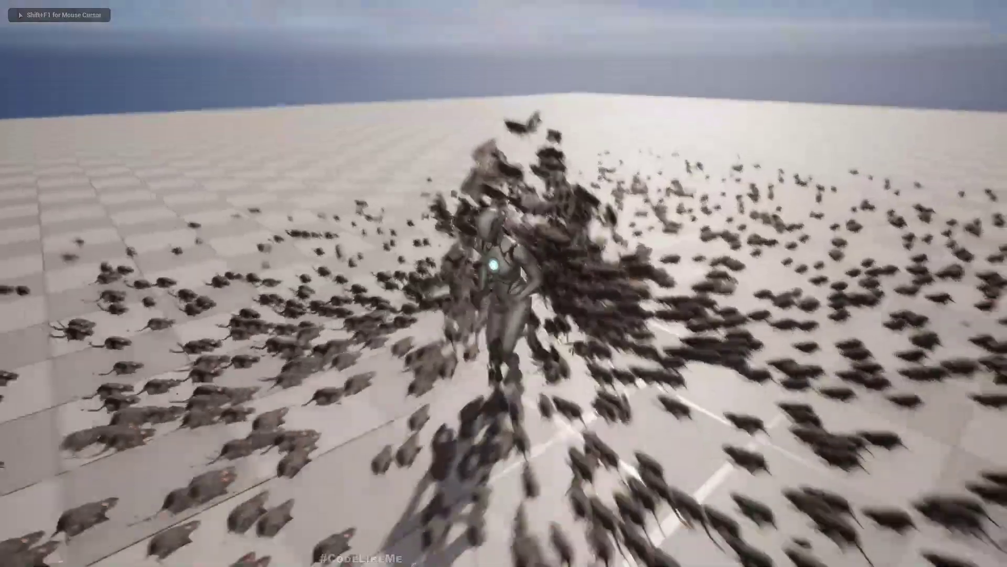
key("Escape")
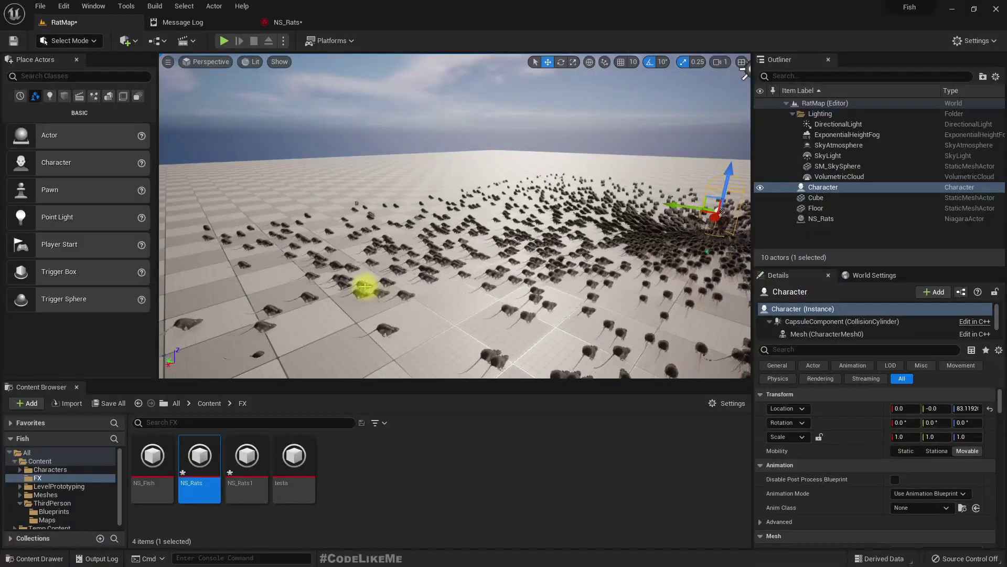
key("F11")
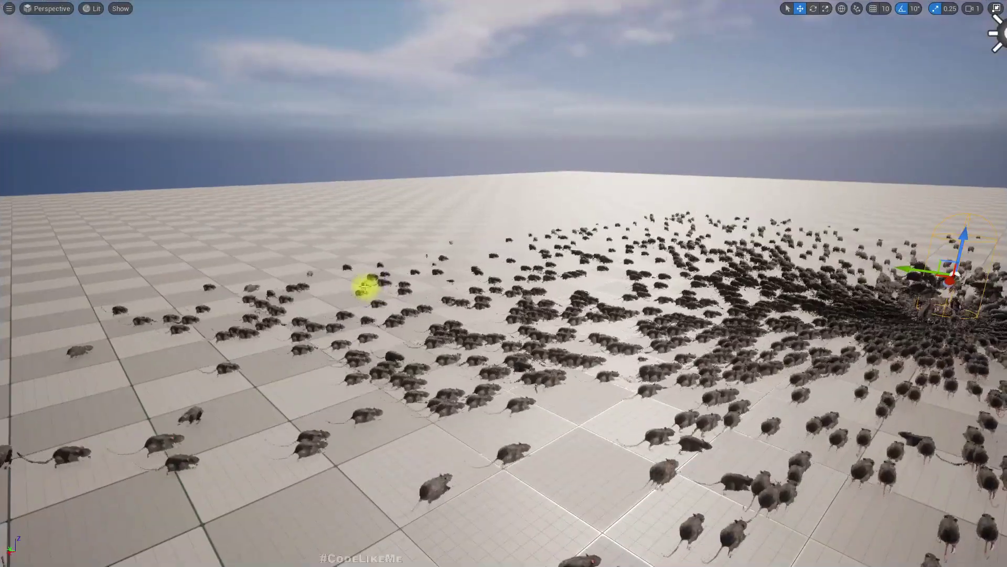
key("alt+p")
key("w")
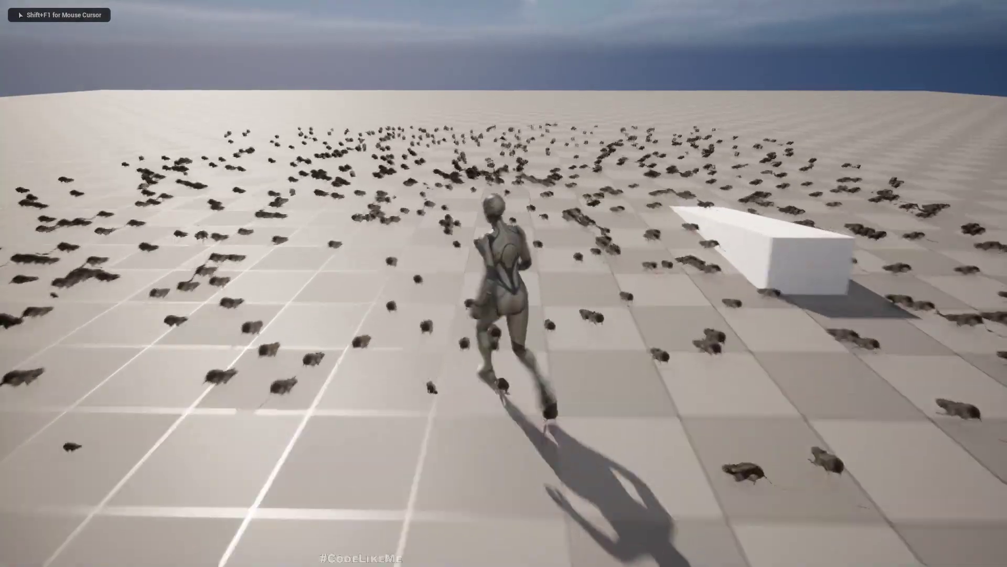
key("a")
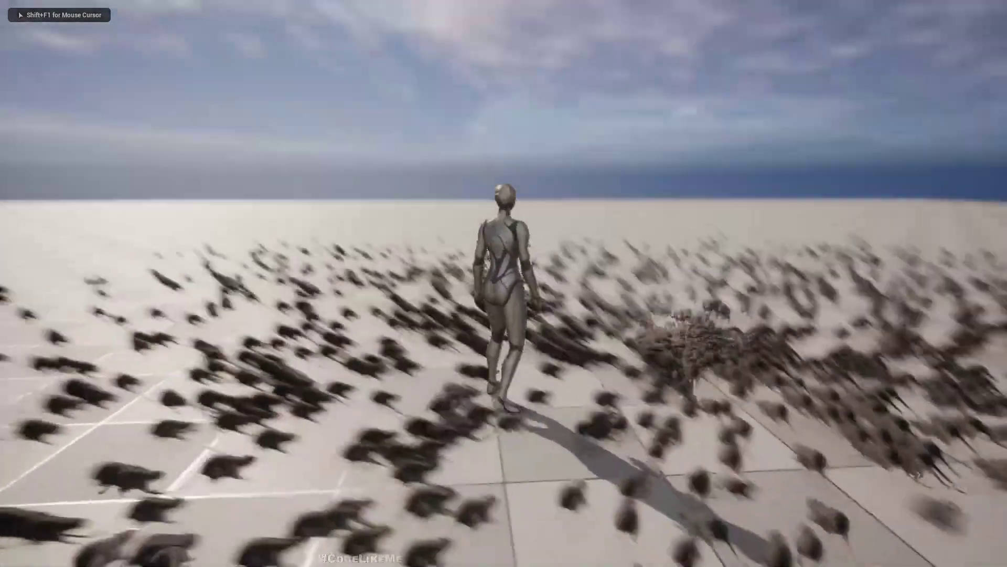
key("s")
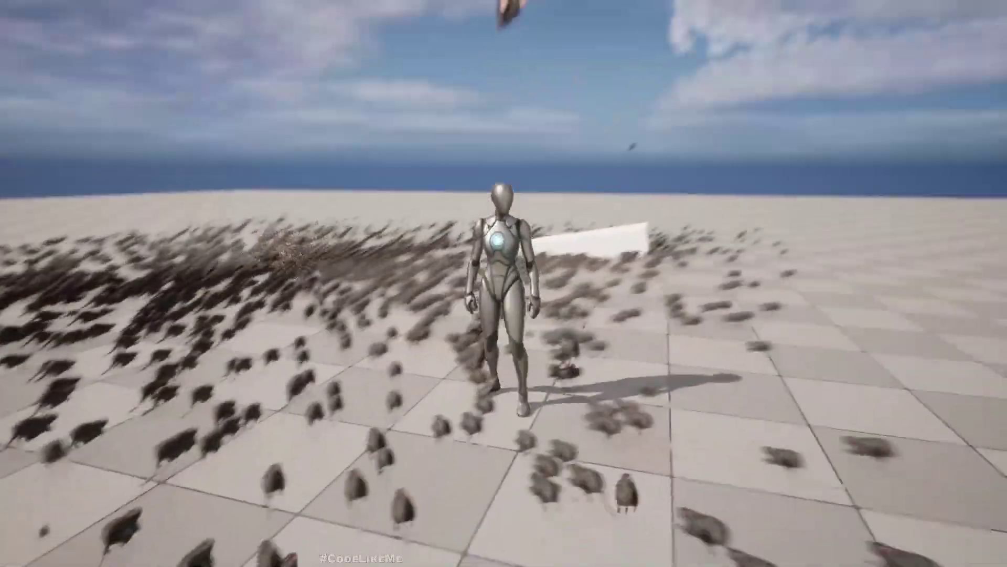
key("w")
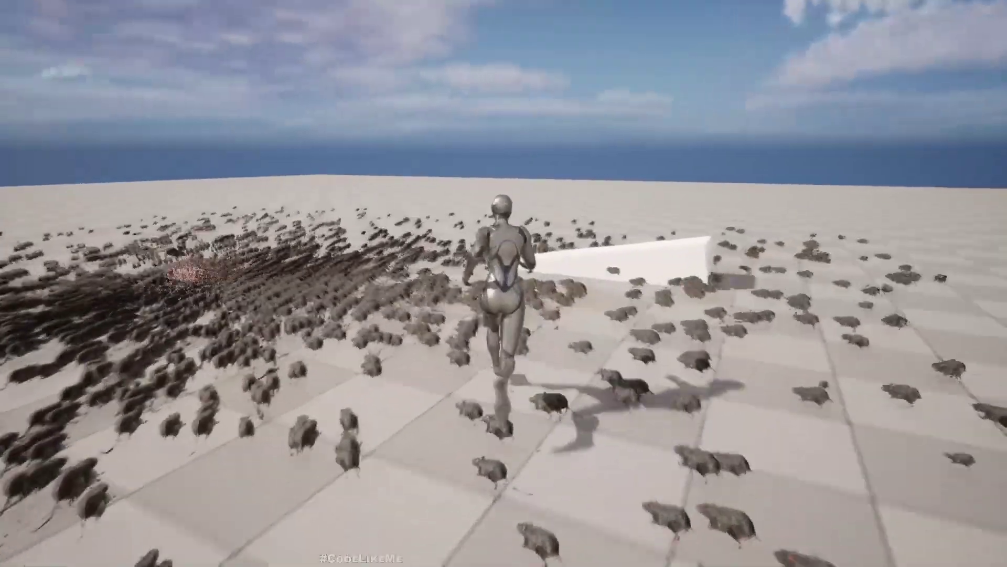
key("Escape")
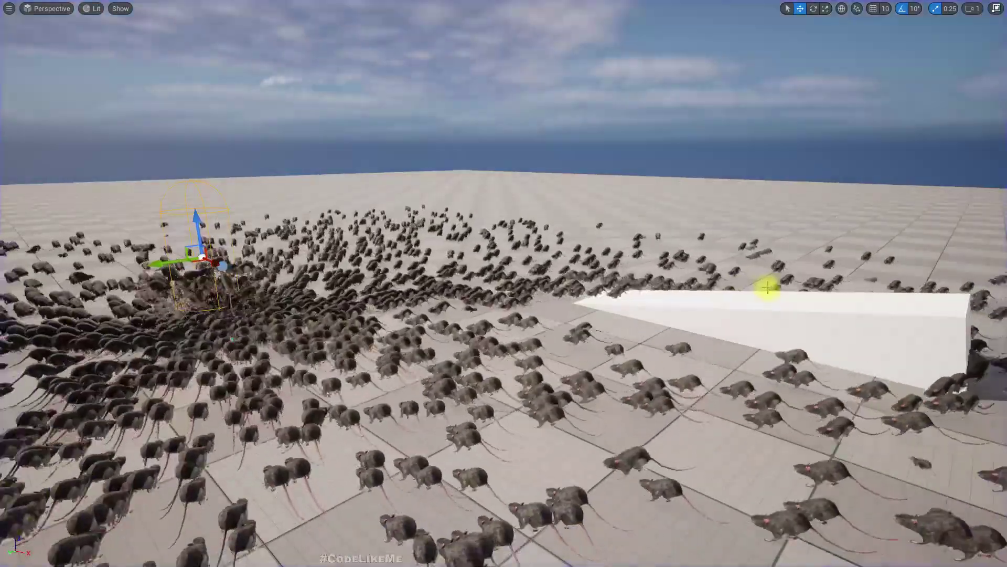
key("F11")
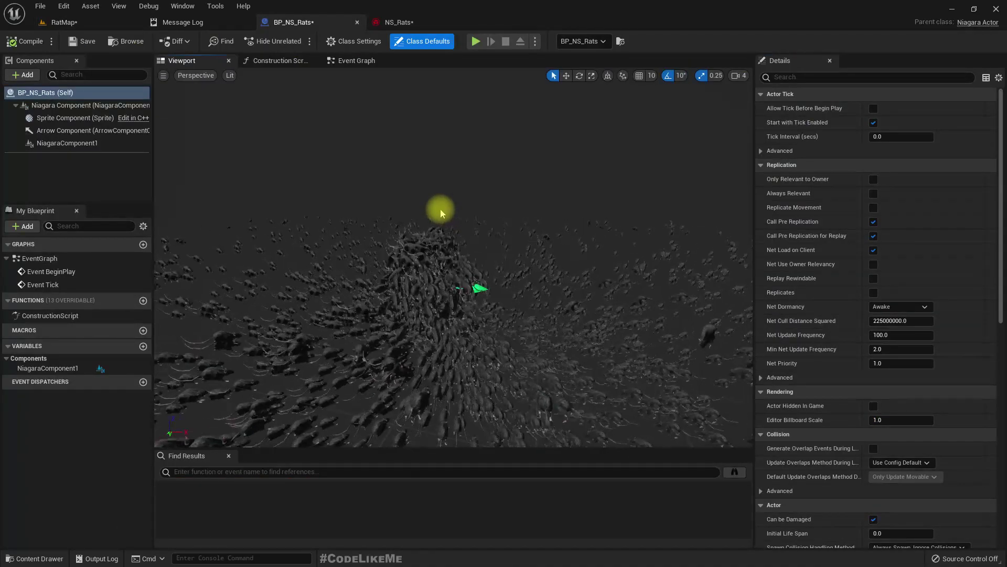
Return to RatMap and undo the BP_NS_Rats actor's moves and its replacement of the original NS_Rats actor
left_click_drag(440, 196, 435, 169)
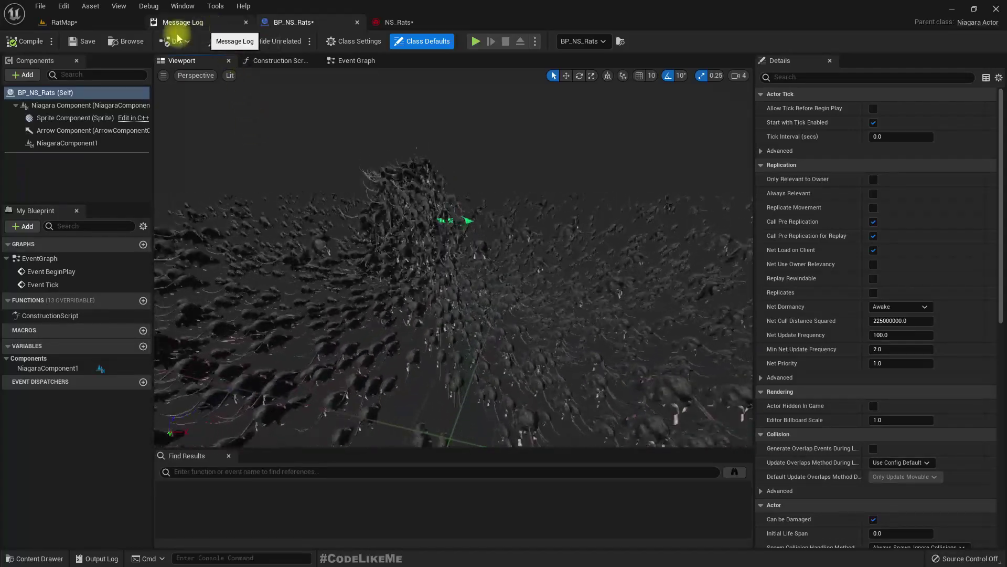
left_click(109, 43)
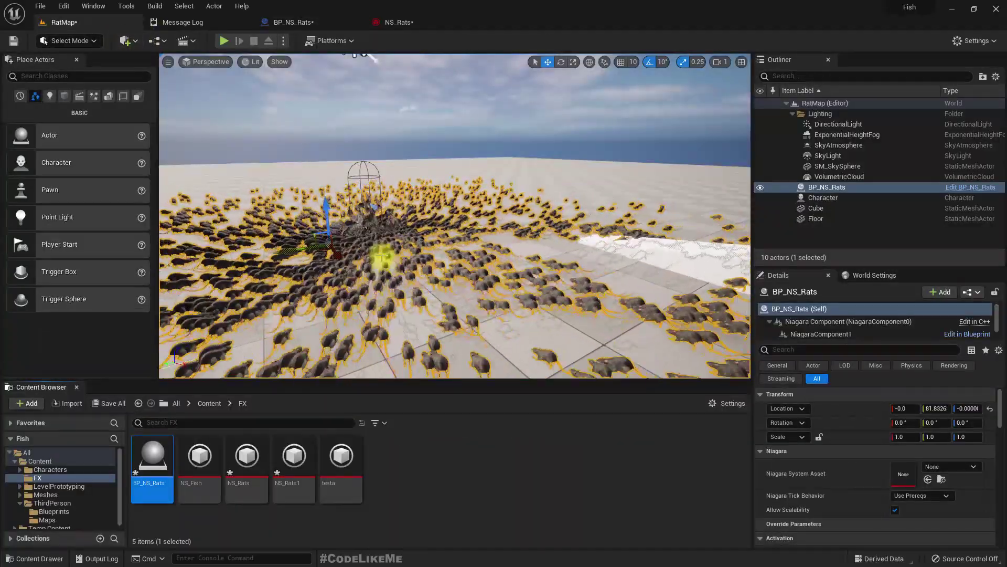
right_click_drag(383, 251, 388, 250)
key("ctrl+z")
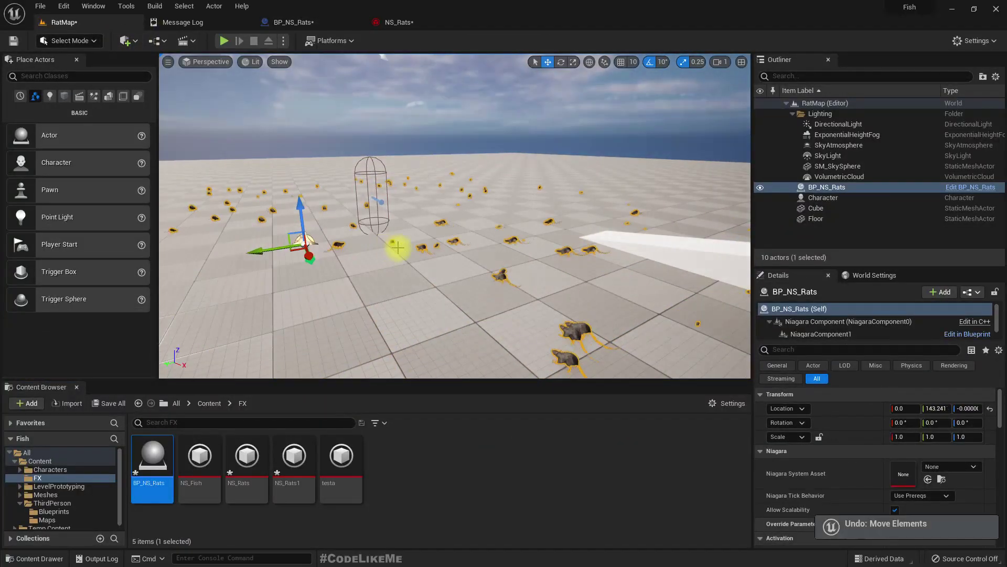
key("ctrl+z")
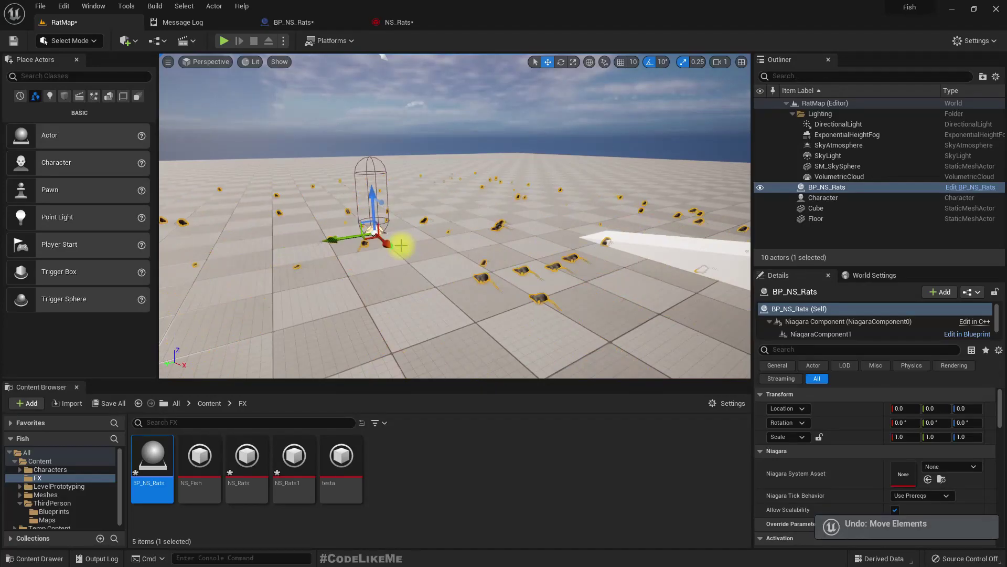
key("ctrl+z")
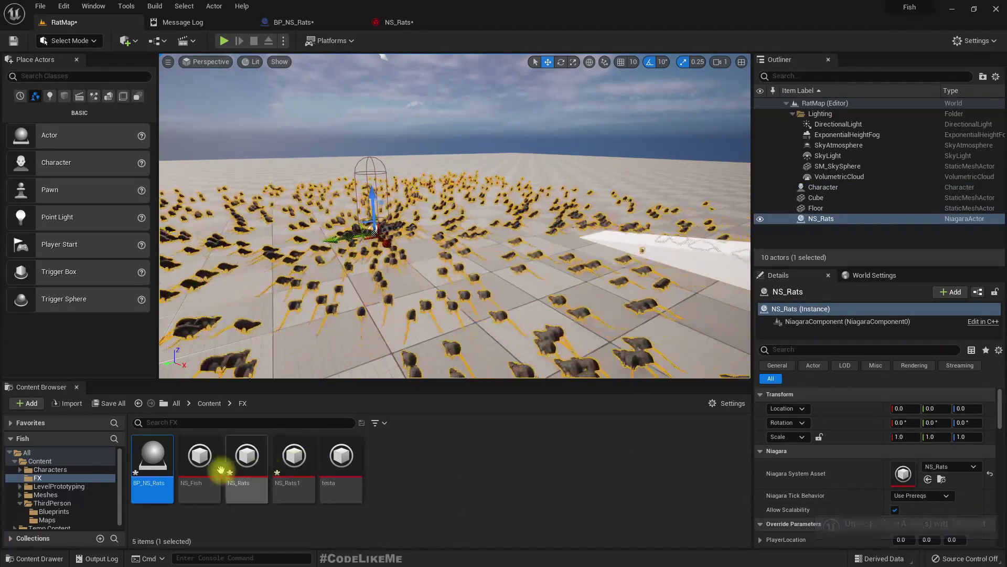
Force delete the BP_NS_Rats blueprint asset from the FX folder
key("Delete")
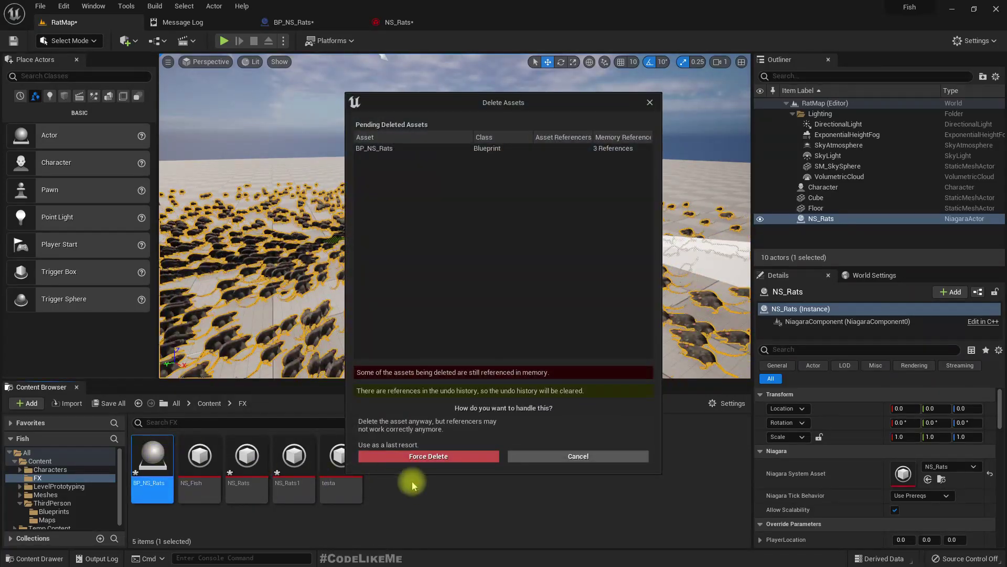
left_click(407, 458)
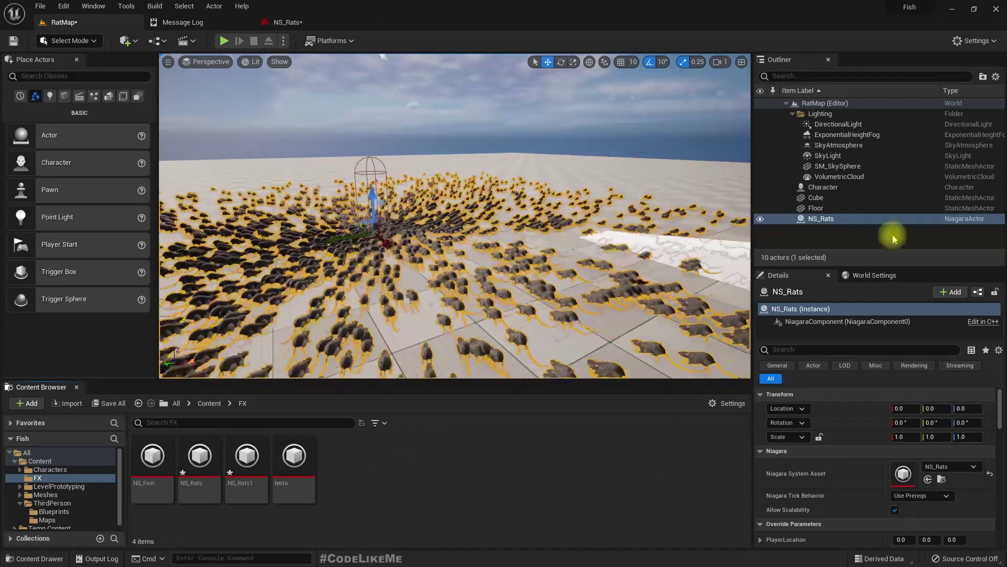
Convert the NS_Rats actor into a Blueprint class named BP_NS_Rats in the FX folder, using Harvest Components with NiagaraActor as parent
right_click(813, 219)
left_click(809, 219)
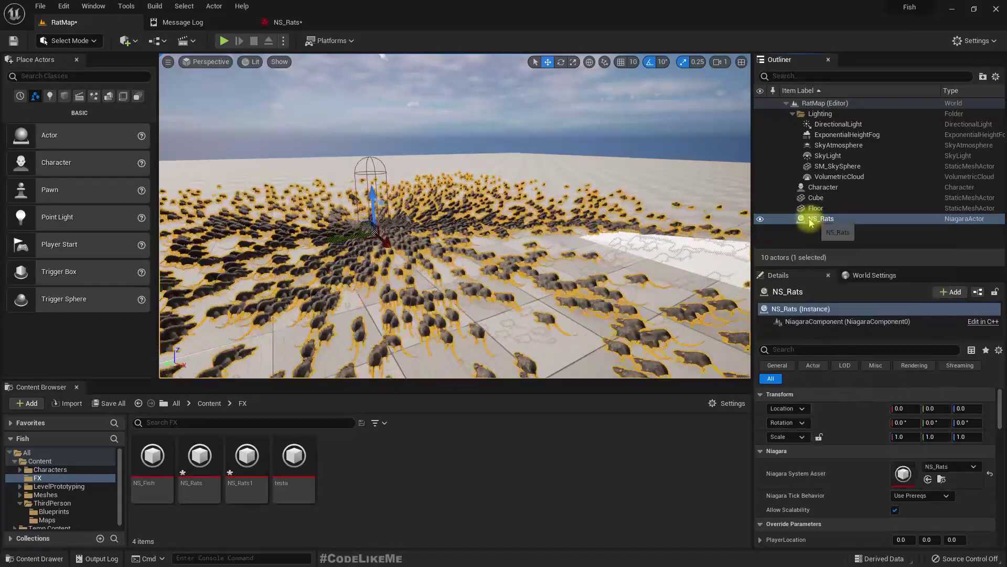
left_click(156, 41)
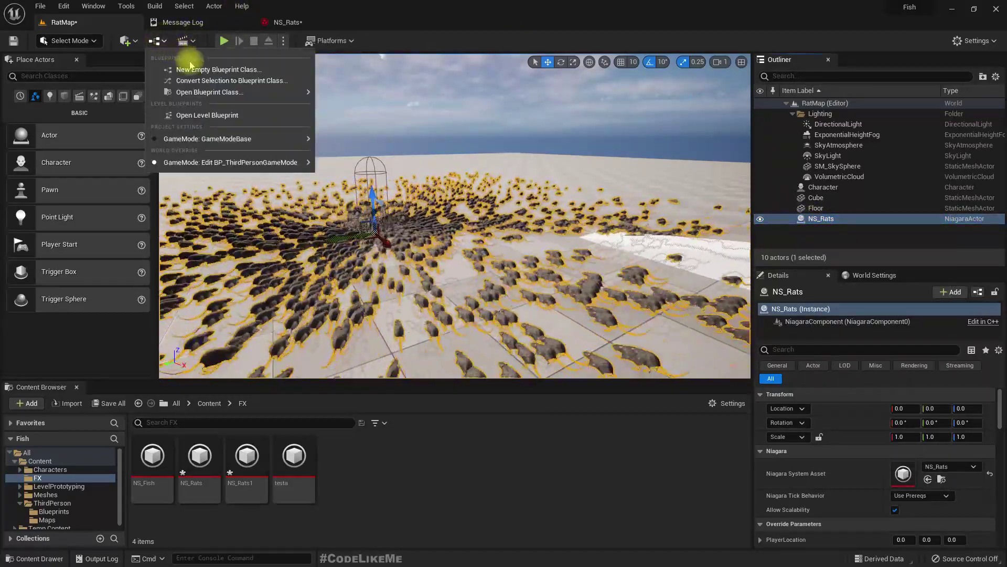
left_click(198, 70)
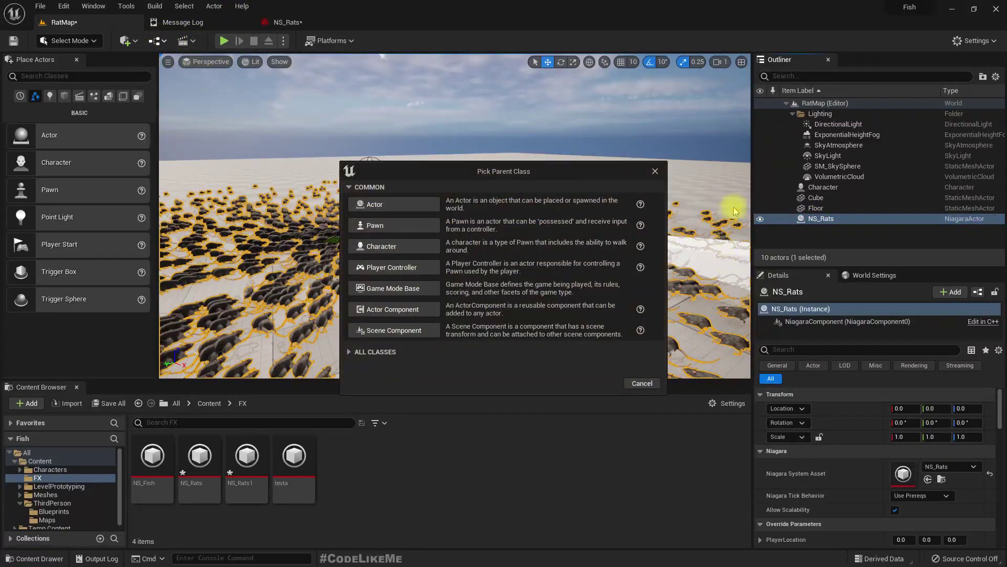
left_click(166, 43)
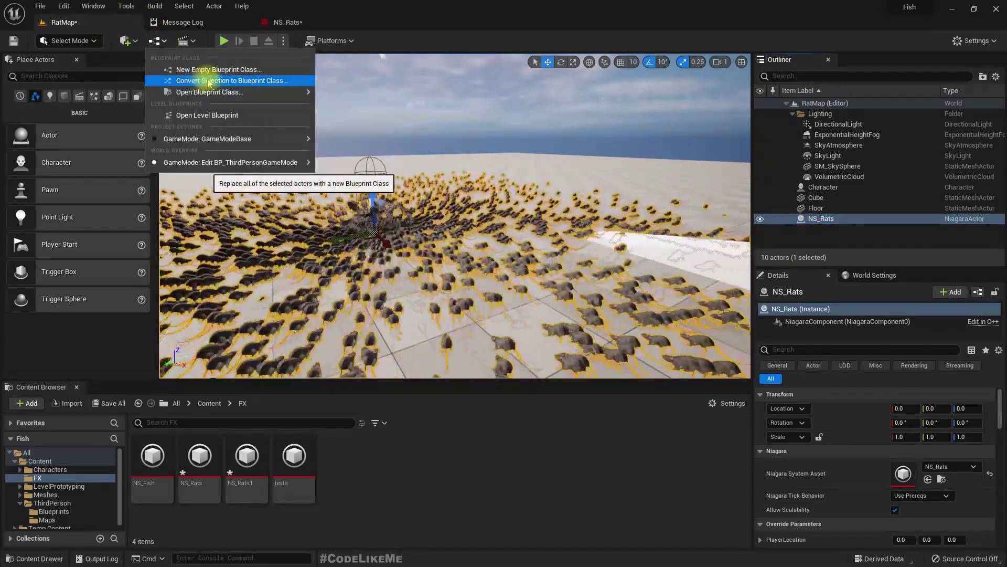
left_click(209, 82)
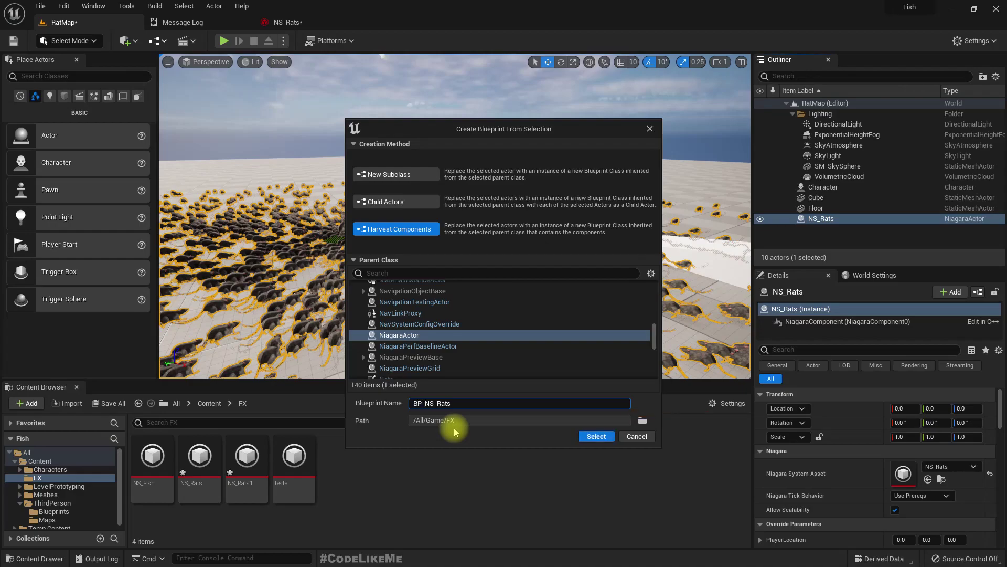
left_click(595, 437)
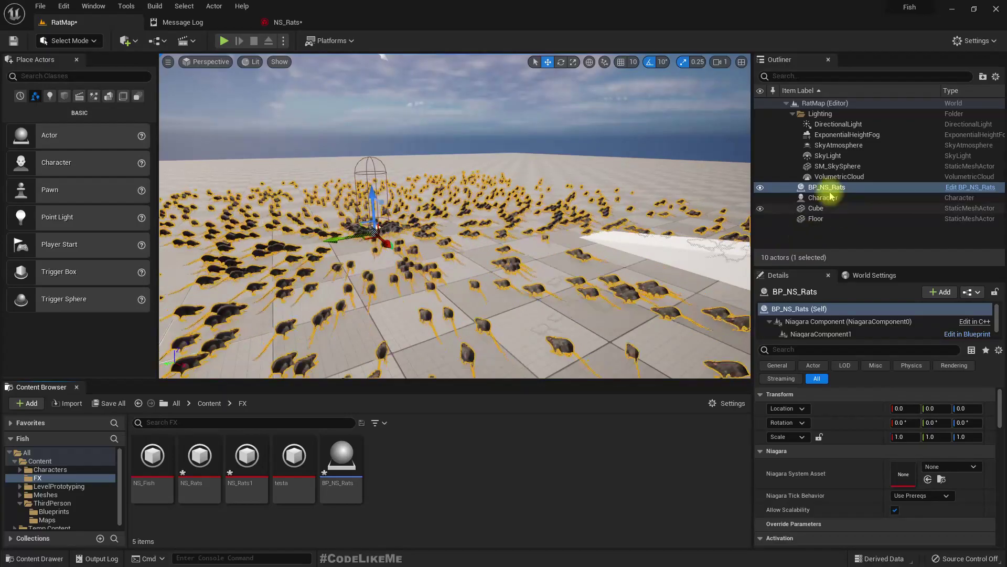
Dock the BP_NS_Rats editor with the other editors and place a NiagaraComponent1 reference in its Event Graph
left_click_drag(445, 1, 438, 27)
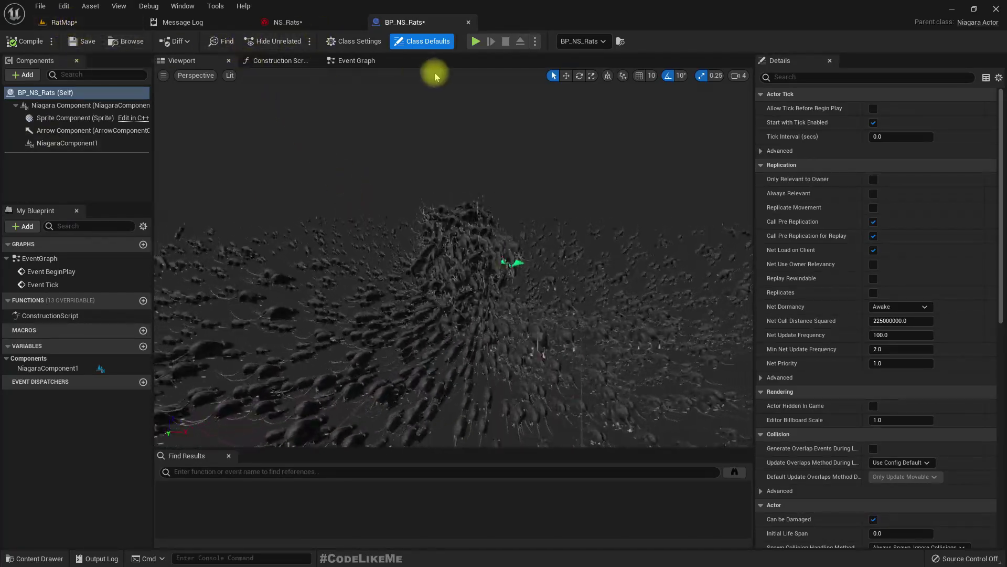
left_click(357, 61)
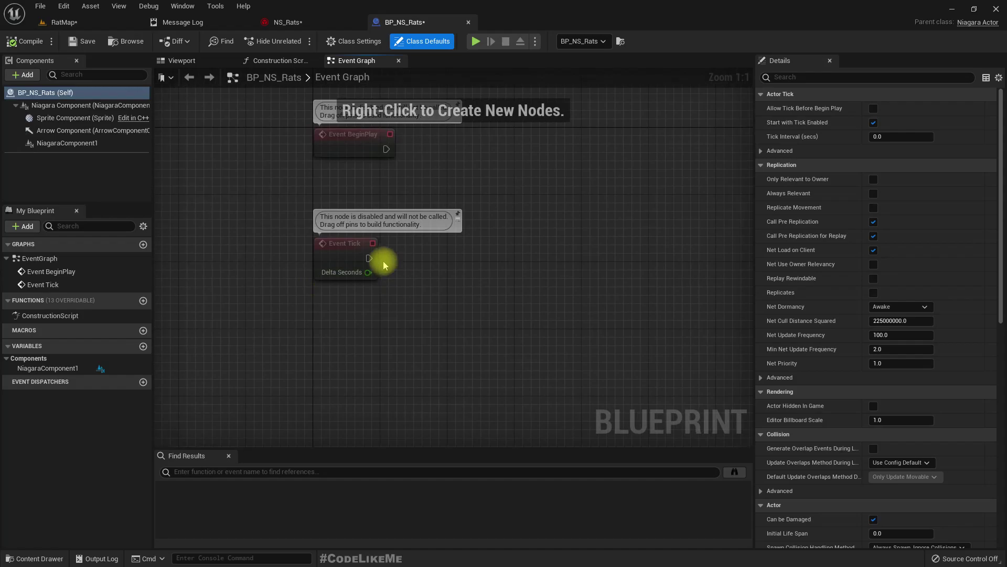
left_click_drag(66, 143, 64, 147)
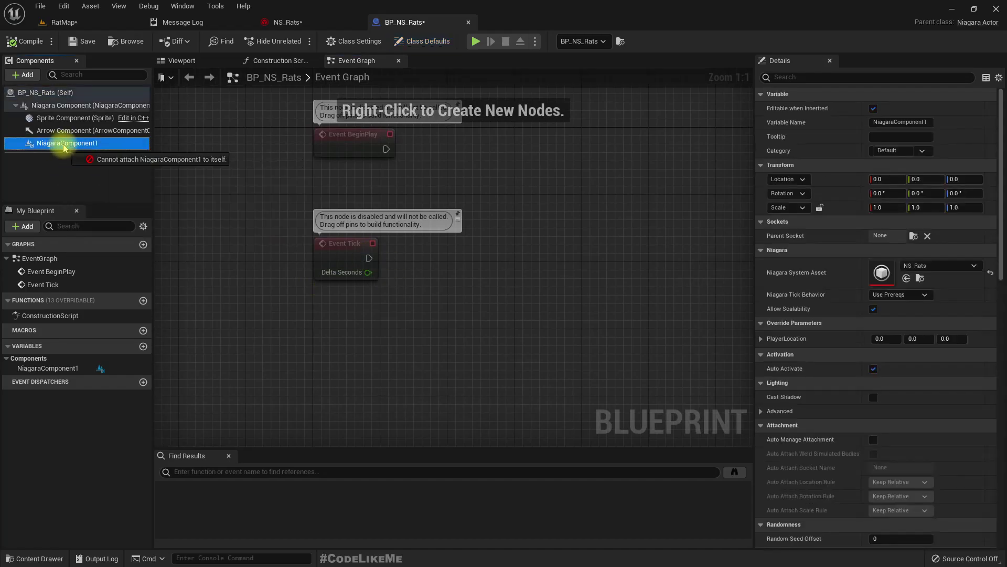
left_click_drag(370, 260, 450, 332)
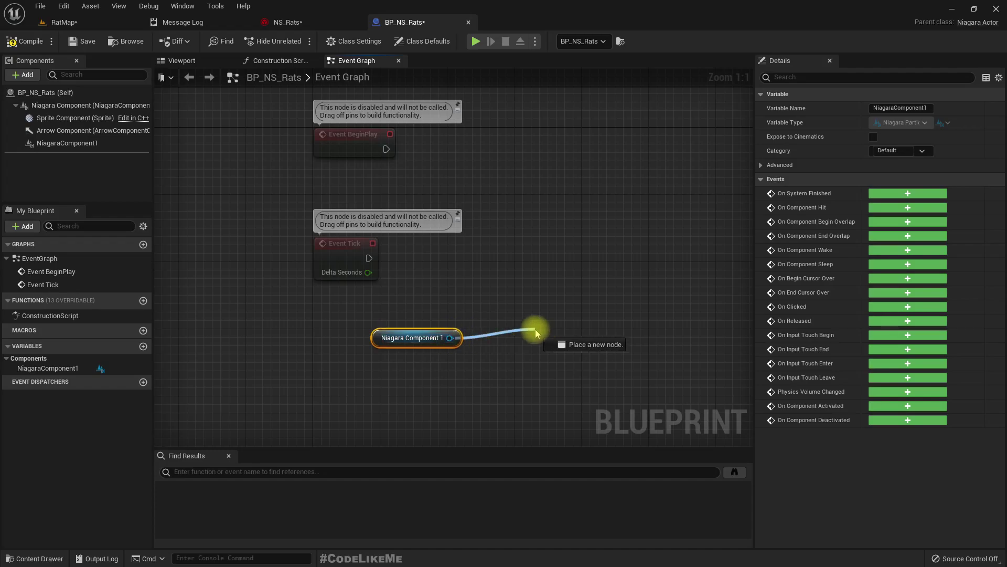
left_click_drag(535, 332, 535, 332)
type("set user")
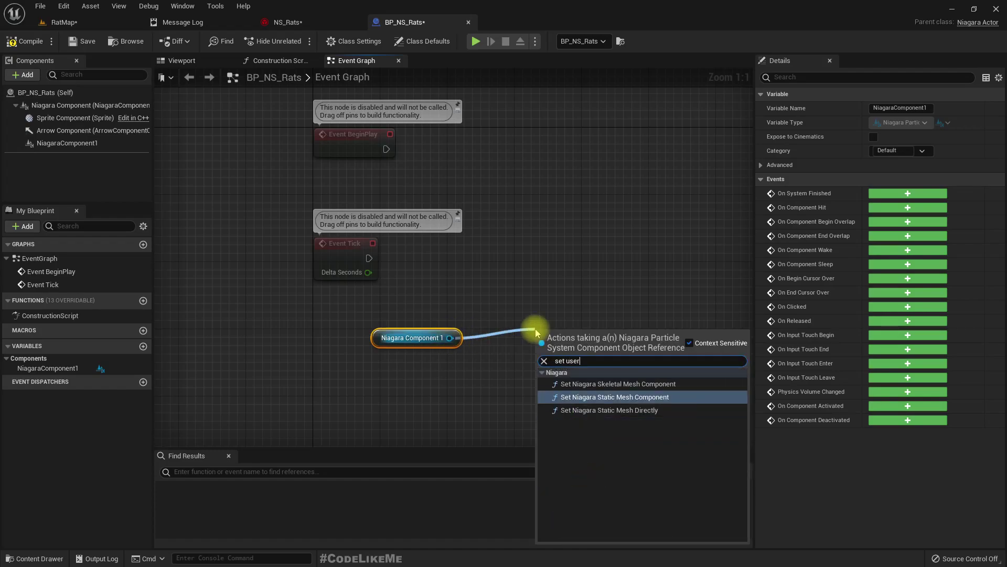
left_click(583, 297)
left_click_drag(450, 338, 482, 343)
type("get")
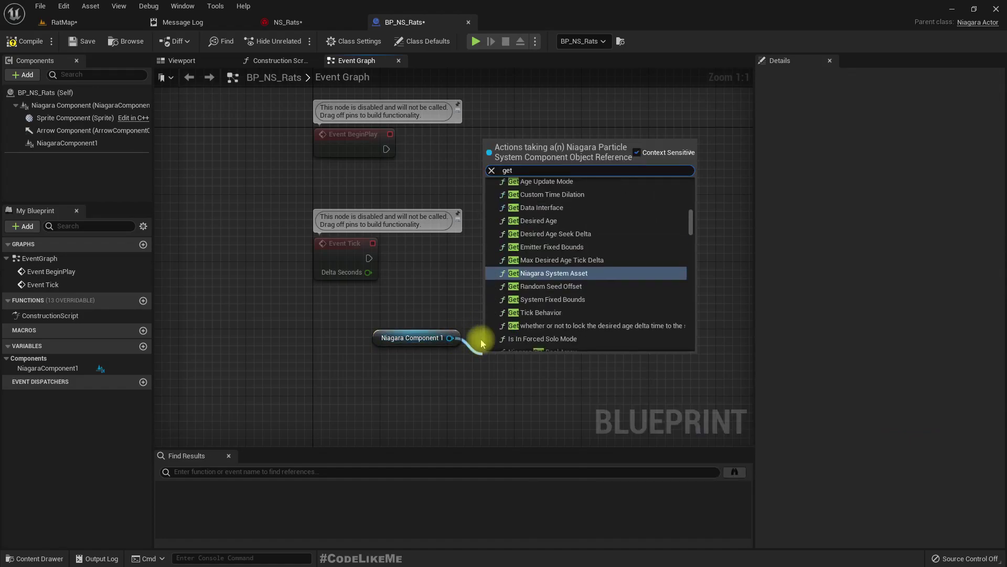
type(" nia")
key("BackSpace")
key("BackSpace")
key("BackSpace")
key("BackSpace")
key("BackSpace")
key("BackSpace")
key("BackSpace")
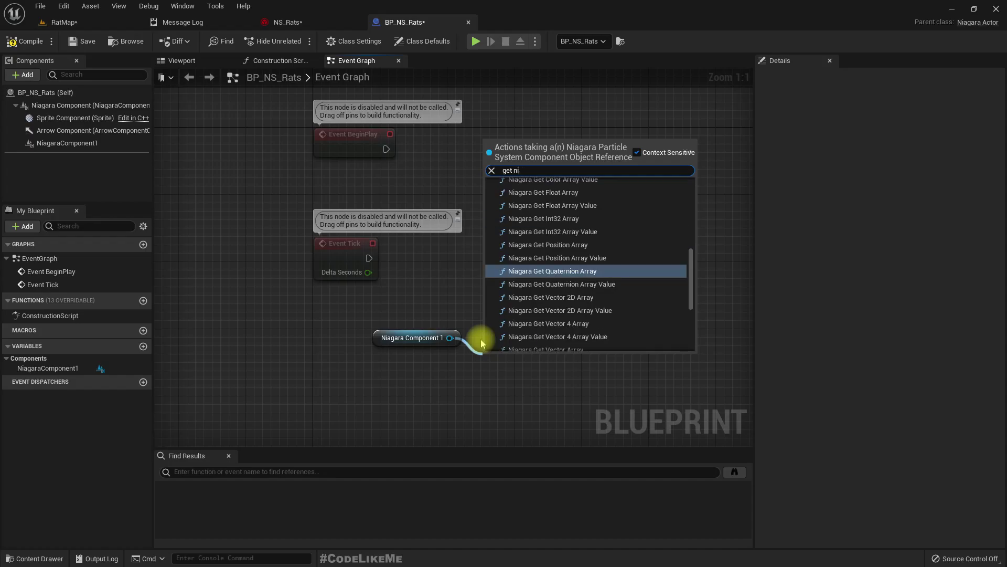
type("vec")
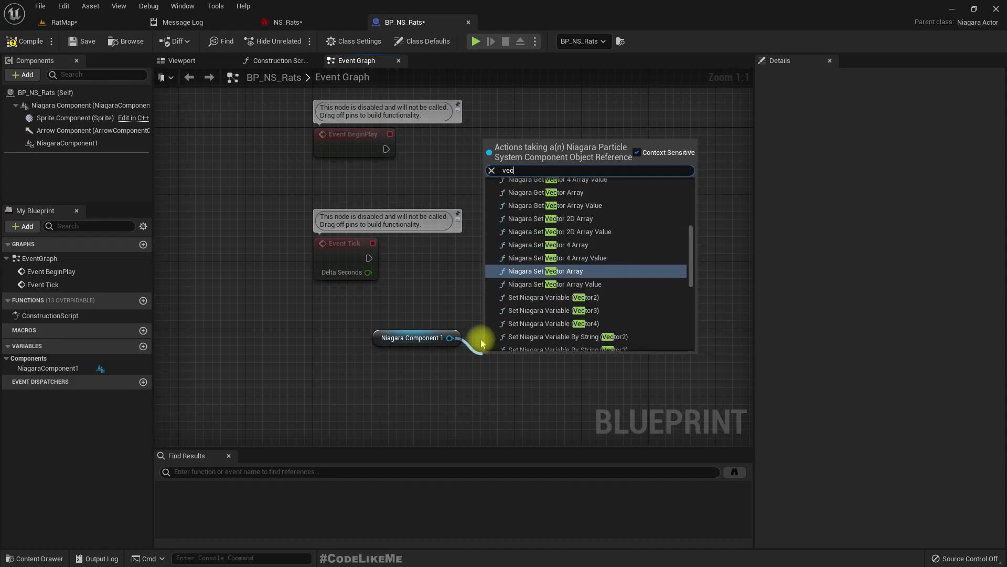
type("tor para")
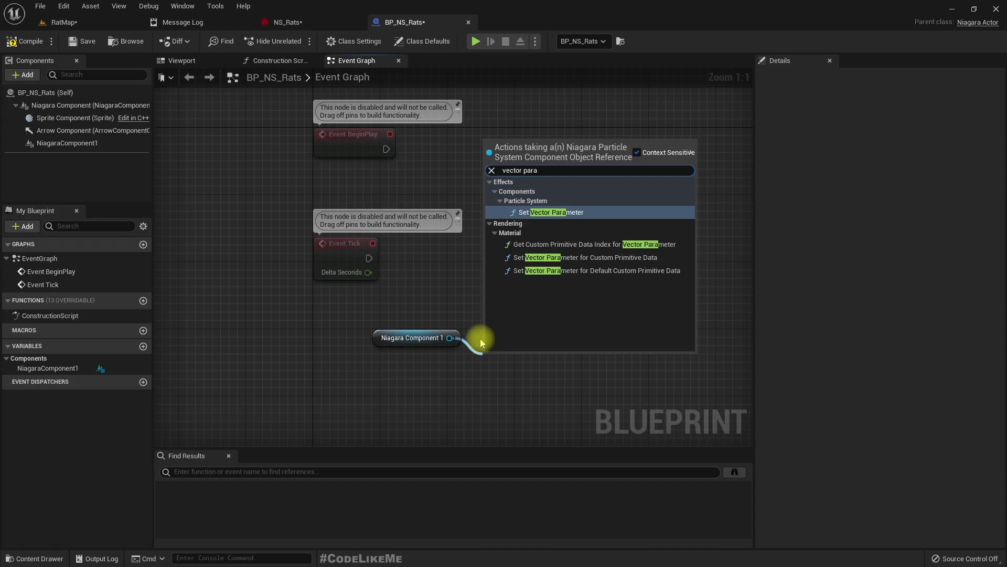
key("Escape")
Add a Set Niagara Variable (Vector3) node targeting Niagara Component 1 and run it from Event Tick
left_click_drag(449, 337, 516, 295)
type("niagara")
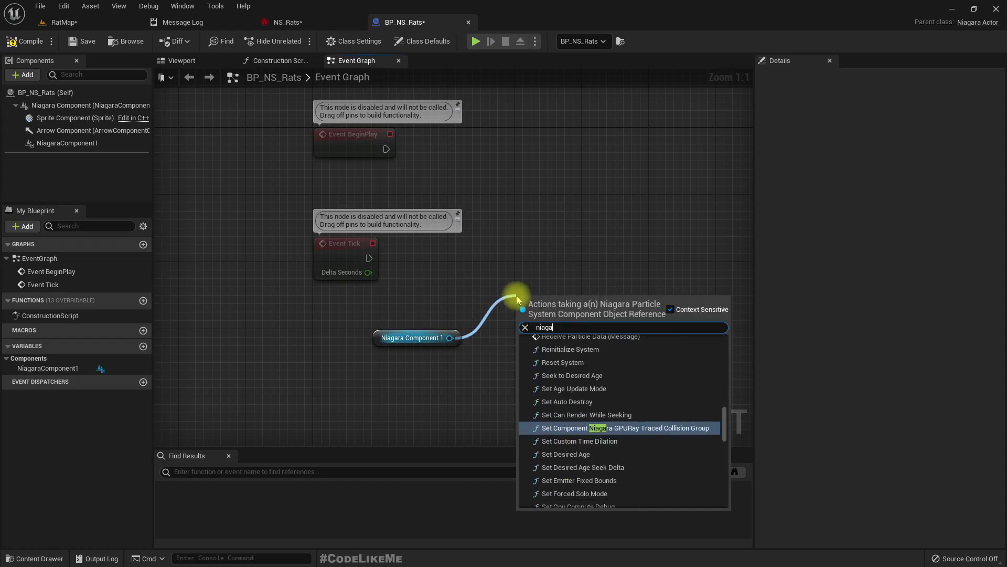
key("ctrl+a")
type("sde")
key("BackSpace")
key("BackSpace")
type("et n")
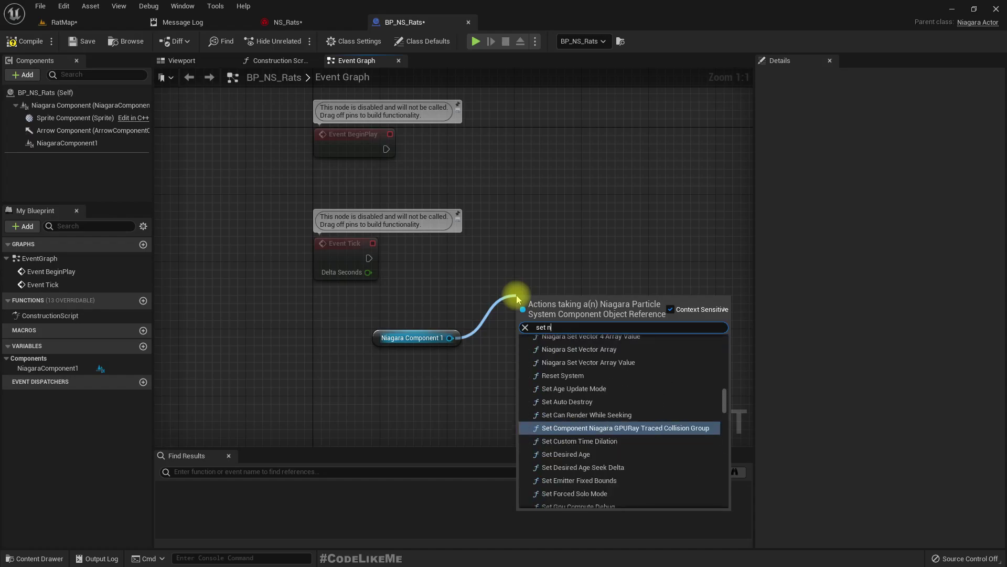
type("iagara ")
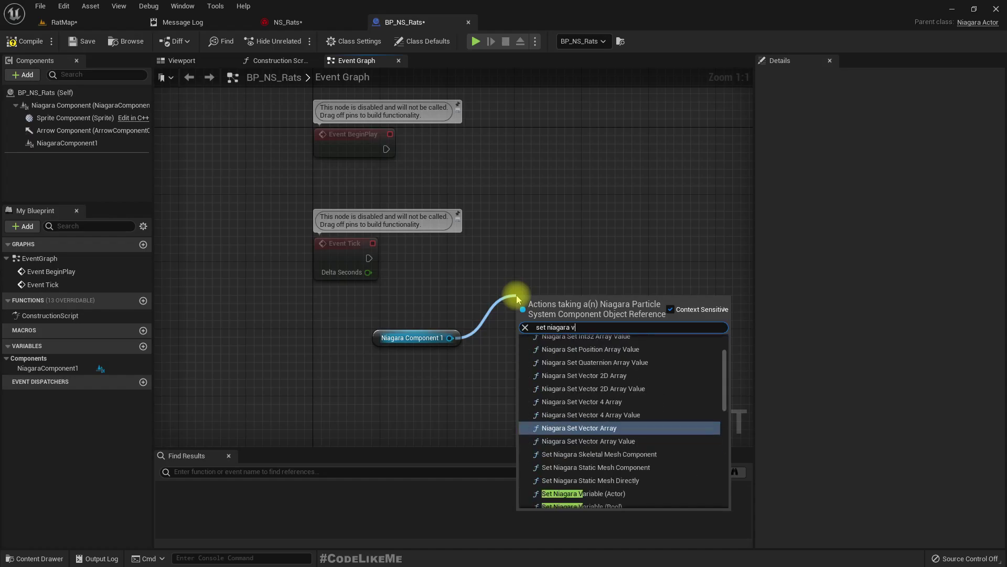
type("vec")
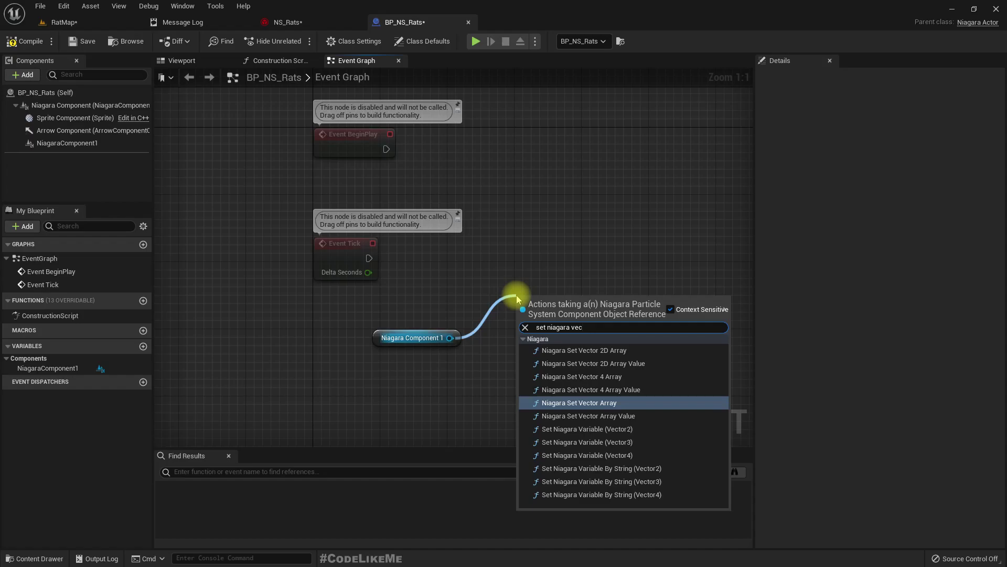
key("Down")
key("Down")
key("Down")
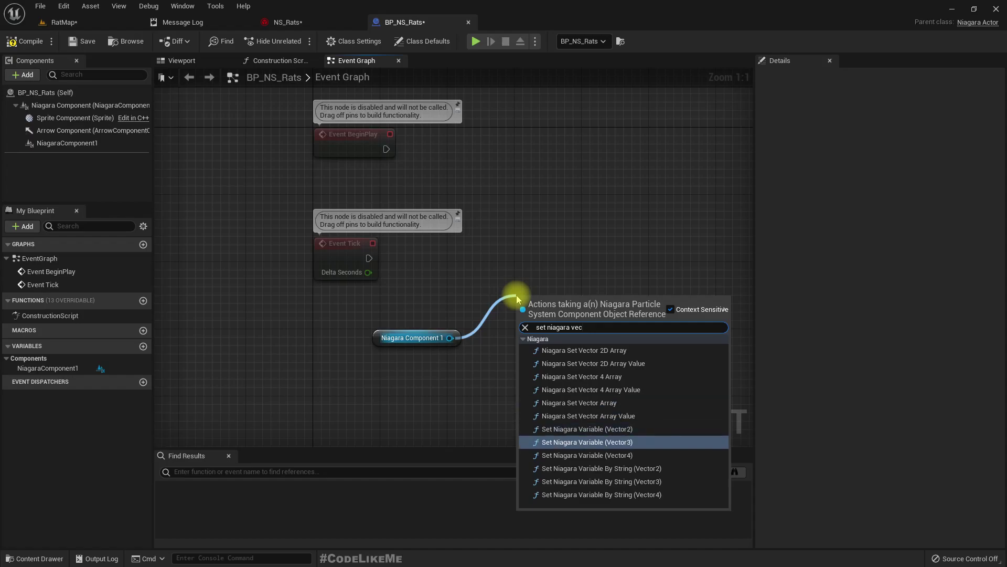
key("Return")
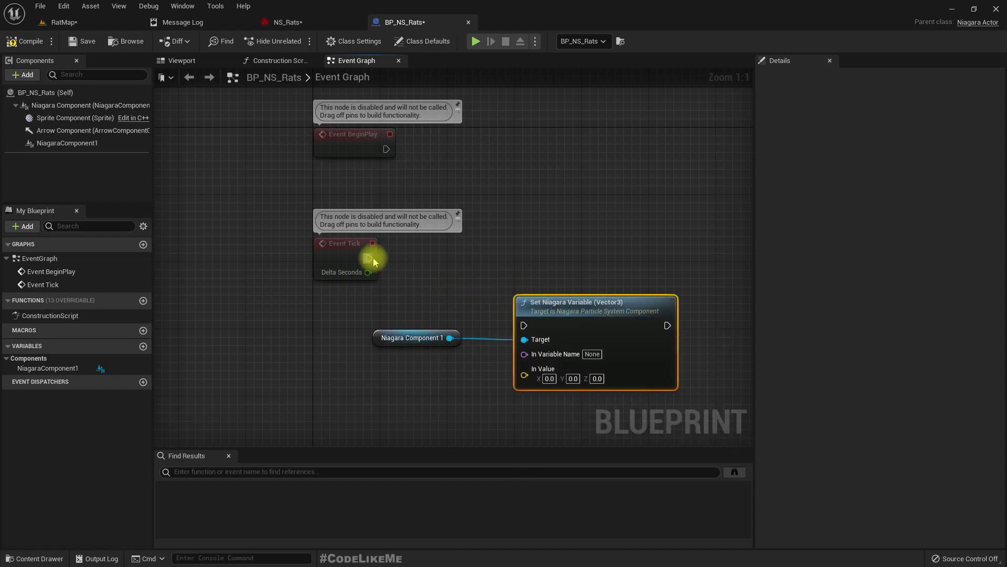
left_click_drag(525, 327, 524, 327)
left_click_drag(565, 330, 607, 254)
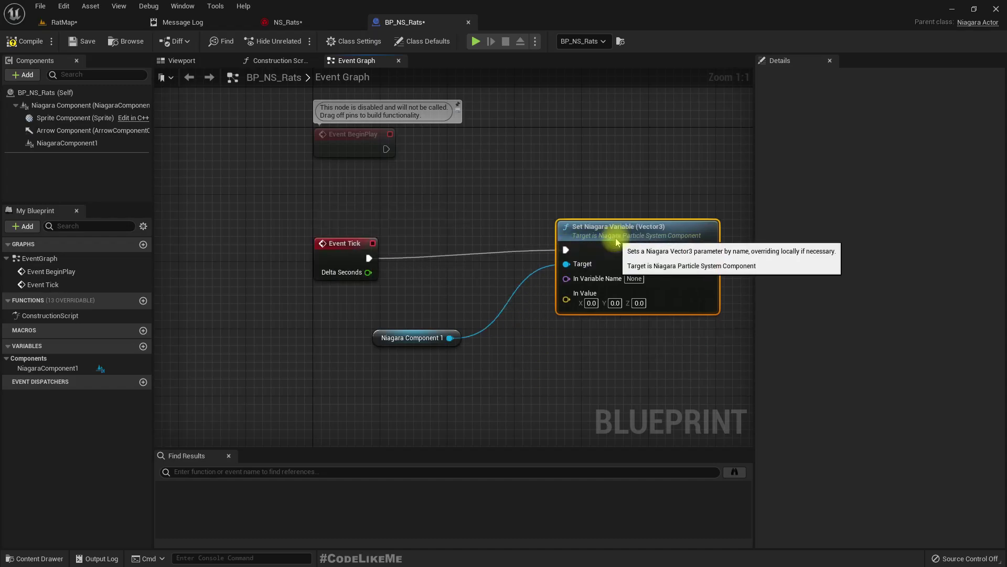
Copy the PlayerLocation user parameter's name from NS_Rats and set the Set Niagara Variable node's In Variable Name to User.PlayerLocation
left_click(291, 22)
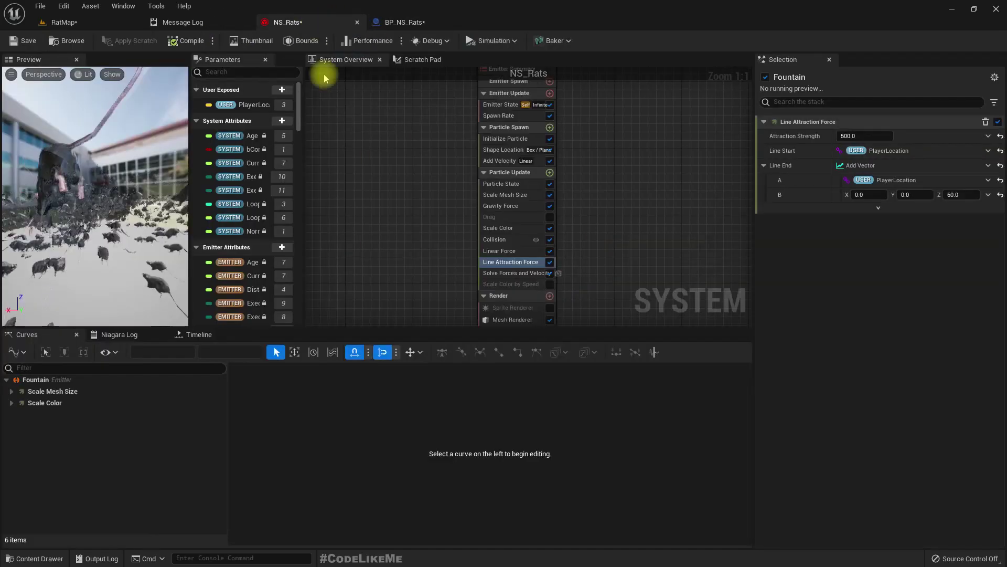
right_click_drag(545, 245, 483, 281)
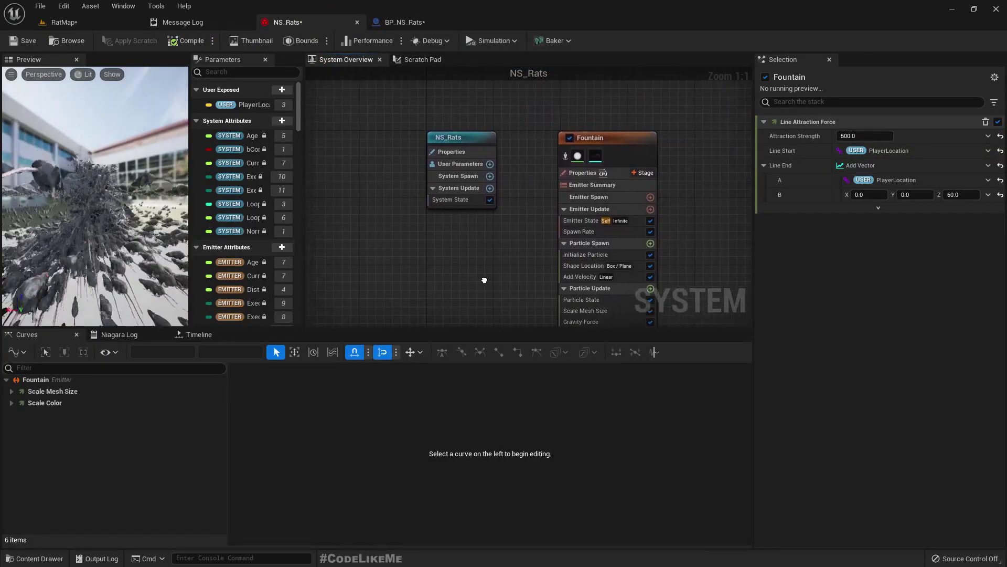
left_click(459, 153)
left_click(460, 163)
right_click(808, 121)
left_click(841, 164)
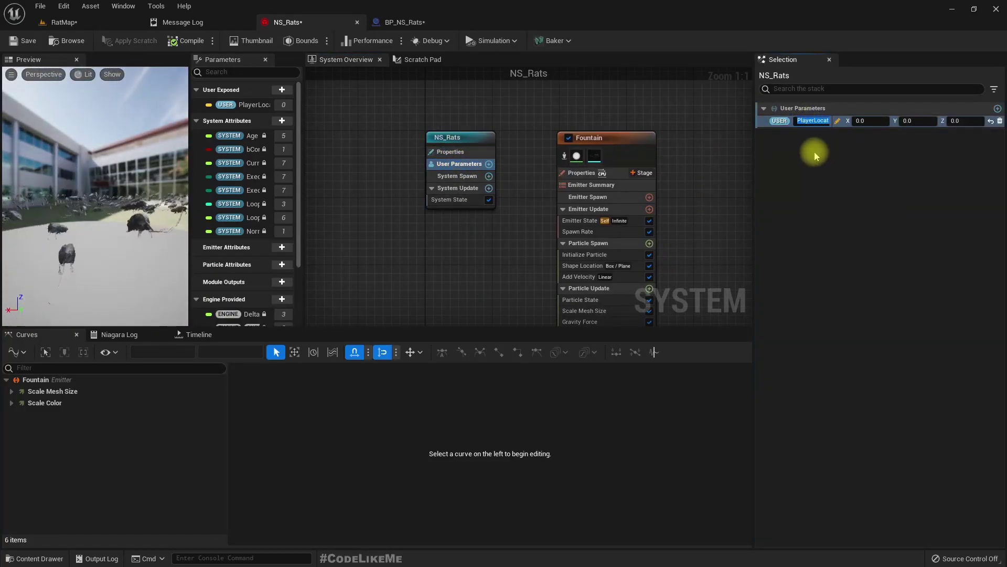
left_click(399, 22)
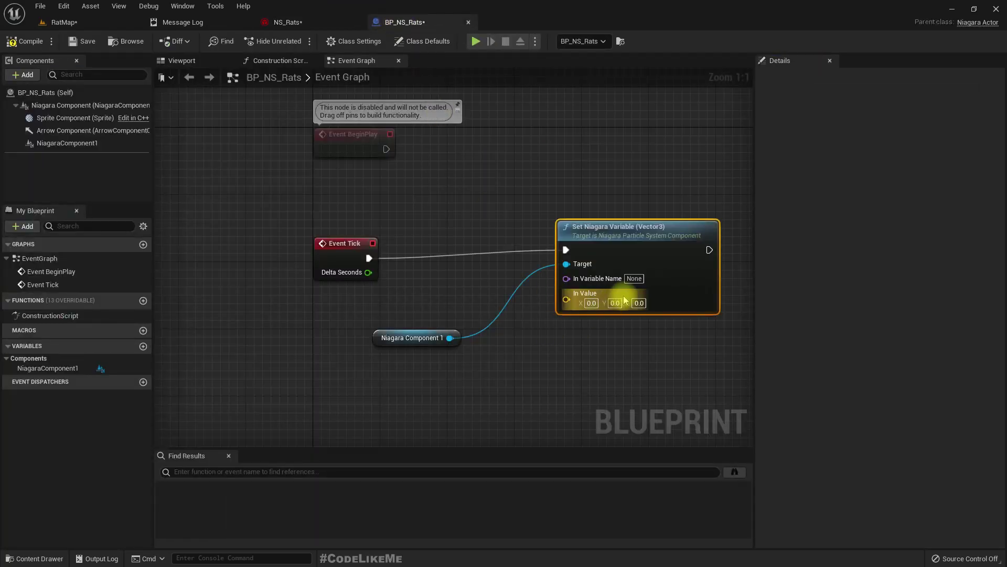
left_click(633, 278)
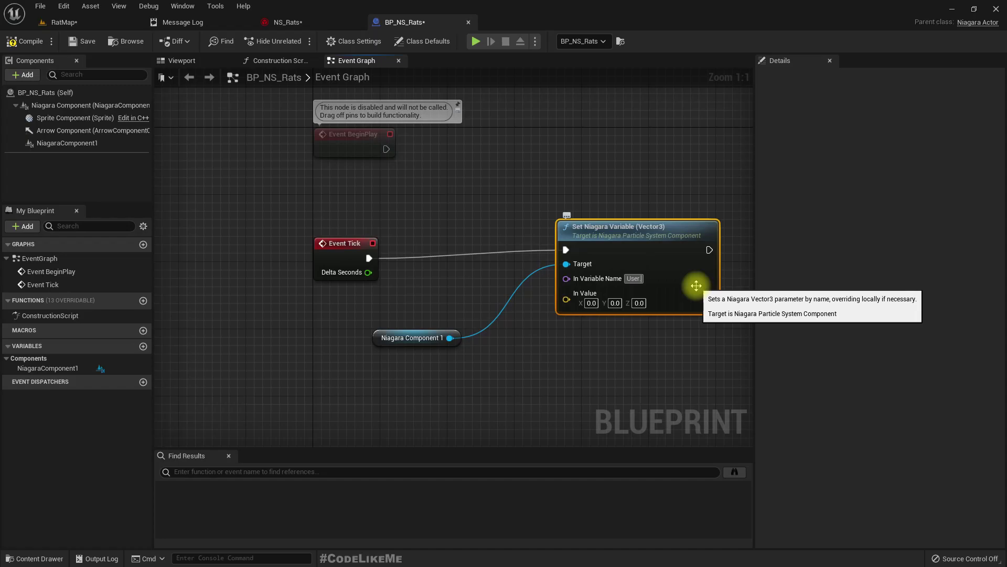
type("User.")
type("PlayerLocation")
Add Get Player Character with a Get Actor Location node and feed the location into the Set Niagara Variable node's In Value
right_click_drag(450, 379, 463, 339)
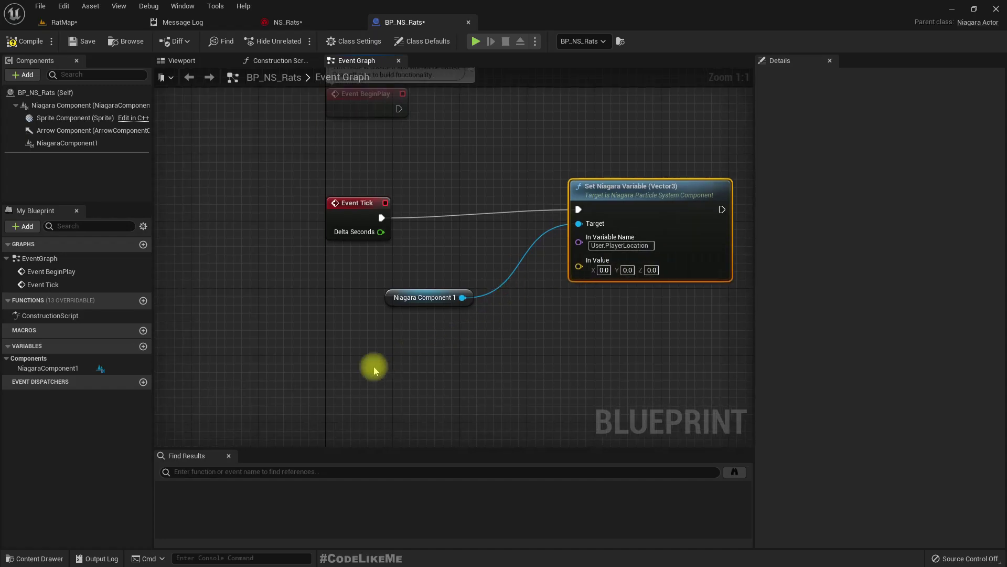
right_click(353, 377)
type("get pl")
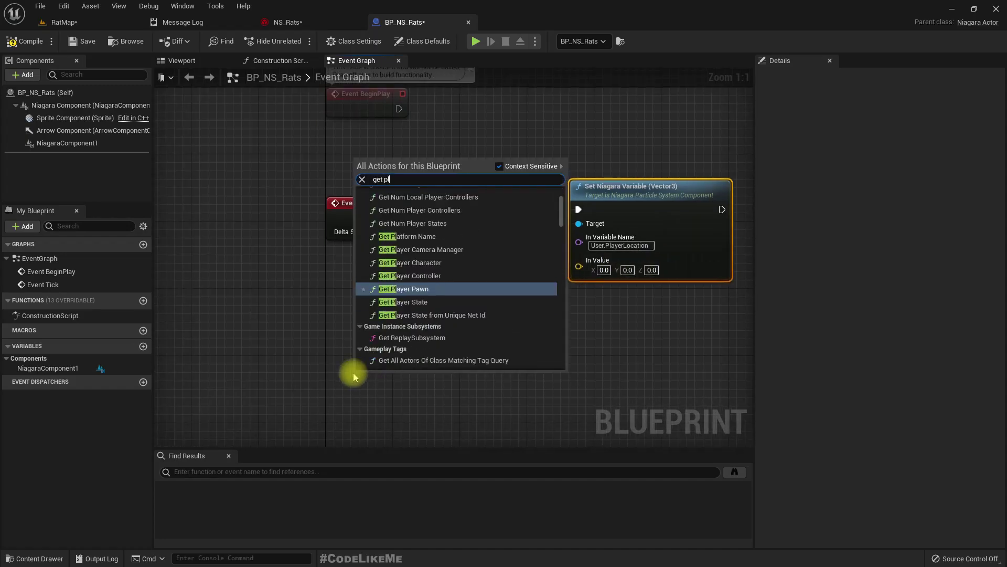
type("ayer char")
key("Return")
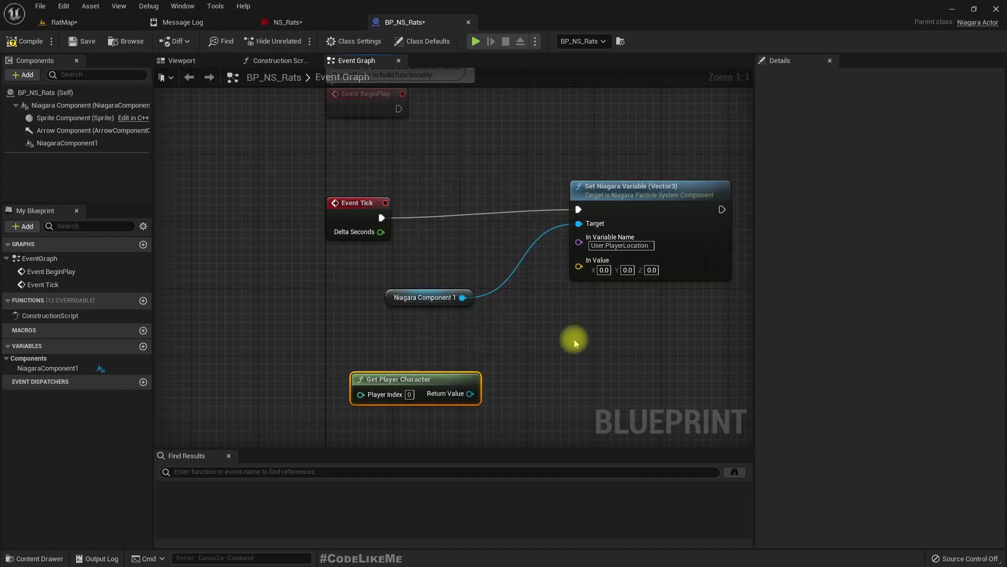
left_click_drag(464, 397, 495, 393)
type("get")
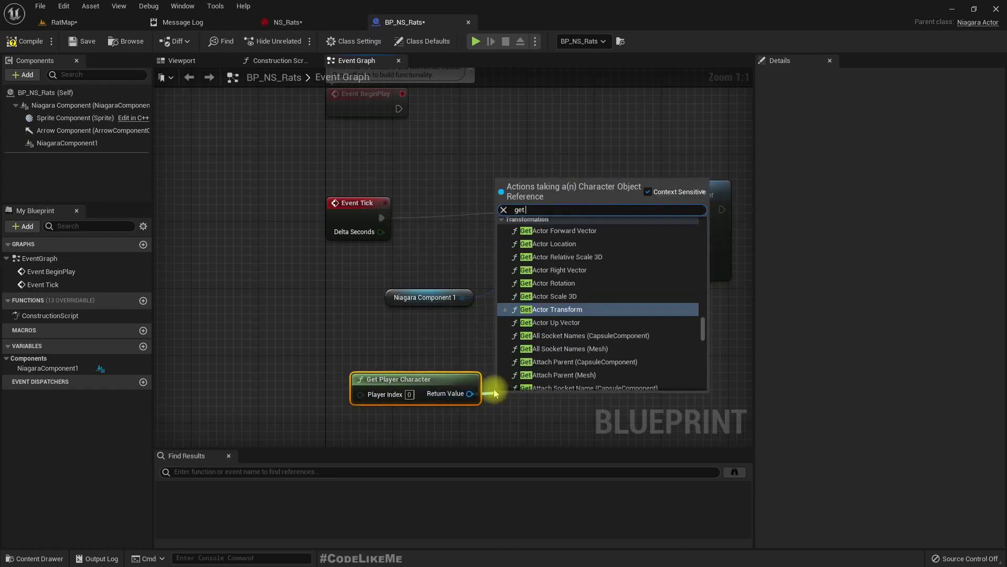
type(" actor loc")
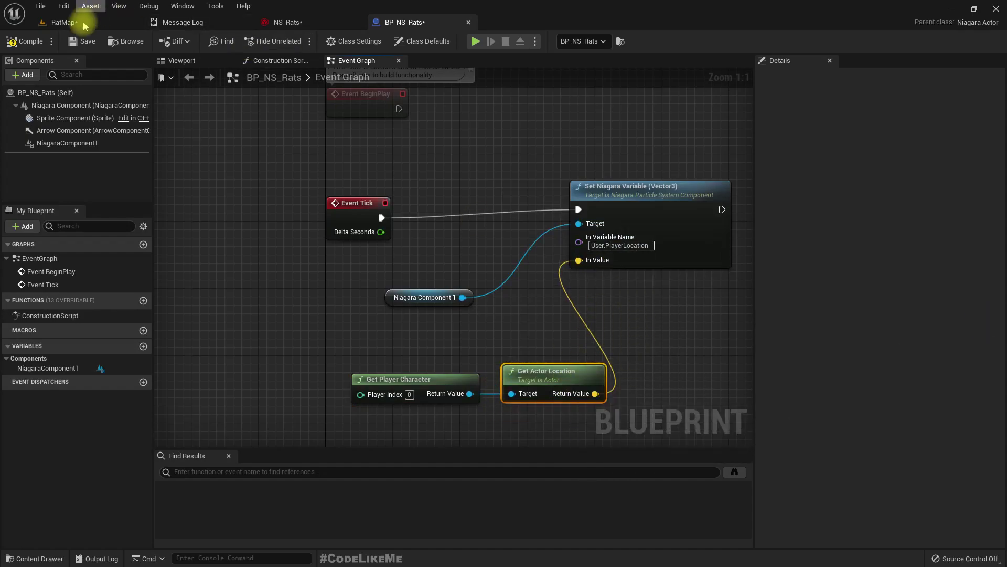
Play-test RatMap in full screen, running the player character around to check whether the rats follow it
left_click(63, 22)
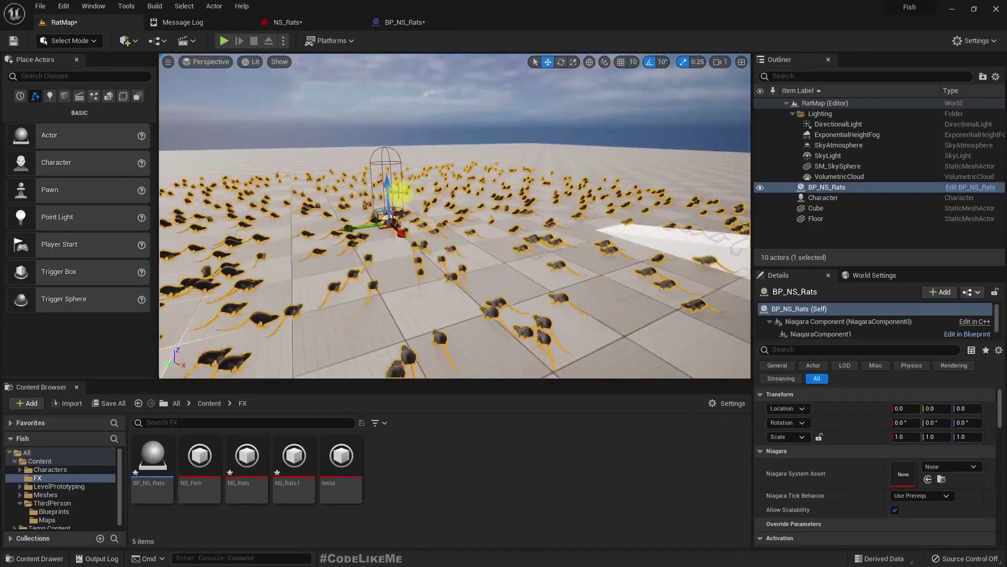
key("F11")
key("alt+p")
left_click(399, 192)
key("s")
key("w")
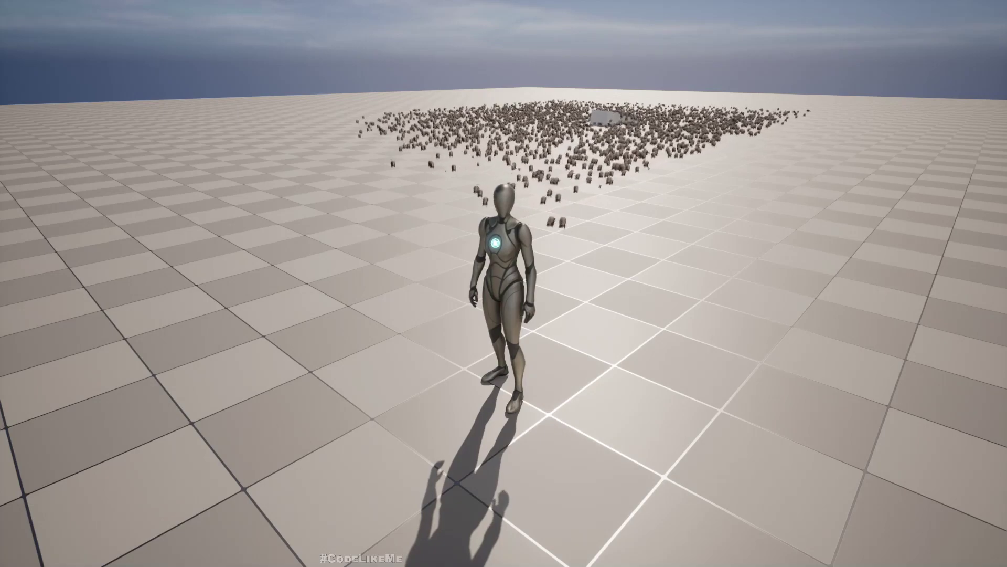
key("Escape")
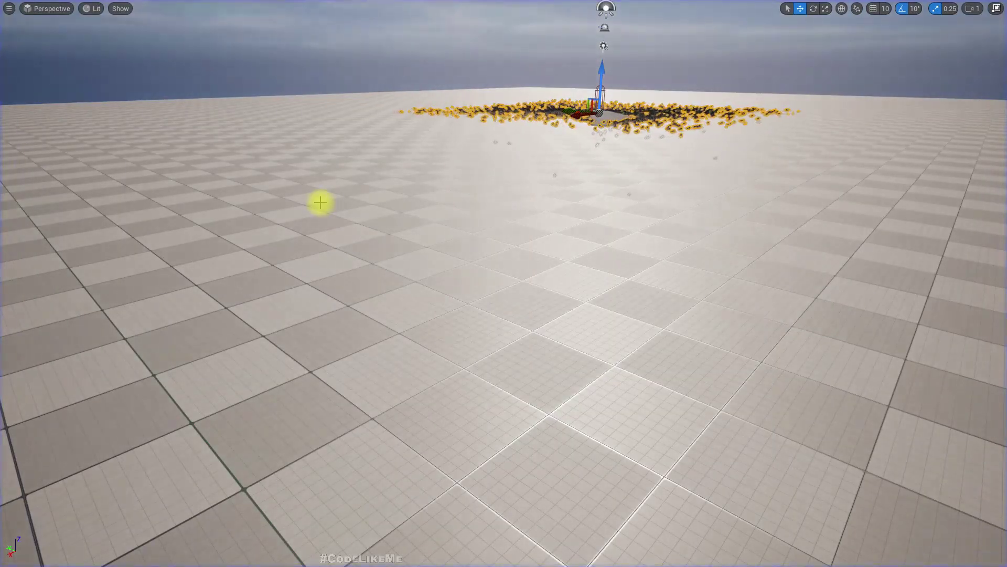
View the rat swarm's spread around the ramp in RatMap from a higher viewpoint, and leave full screen
left_click(503, 284)
right_click_drag(503, 283, 537, 268)
key("e")
key("w")
right_click_drag(534, 204, 503, 199)
key("d")
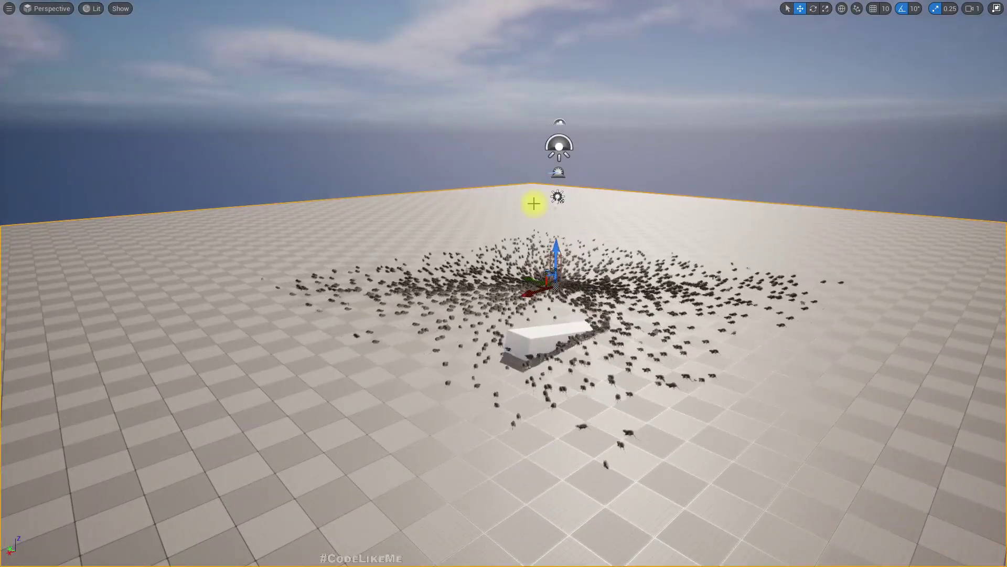
key("F11")
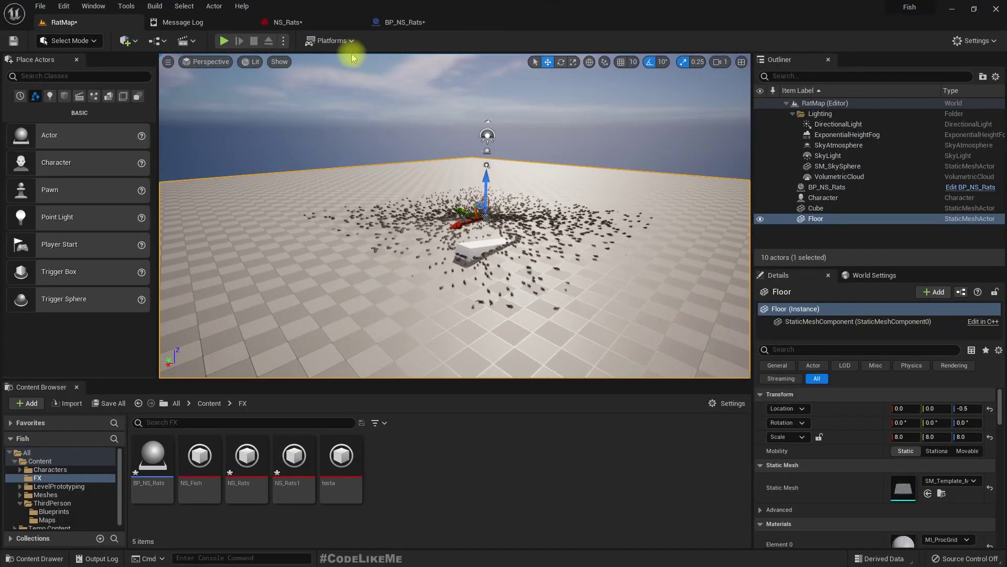
Add a new float user parameter to the NS_Rats system
left_click(294, 24)
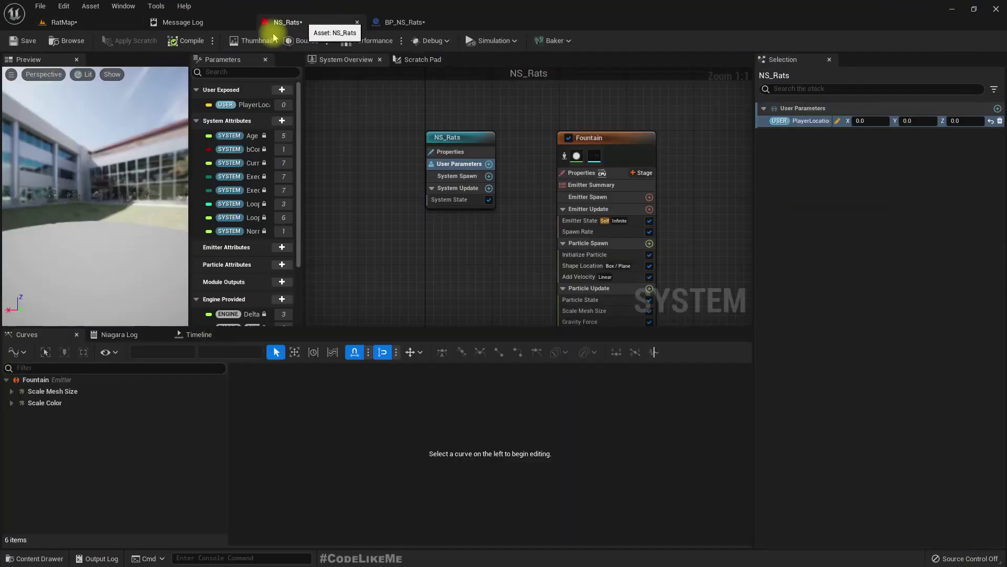
left_click(445, 163)
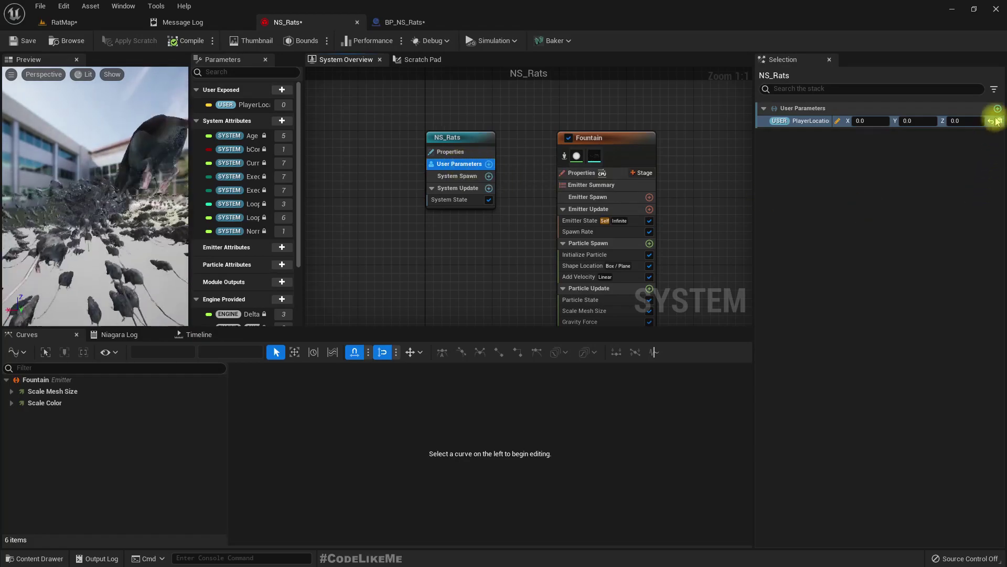
left_click(489, 163)
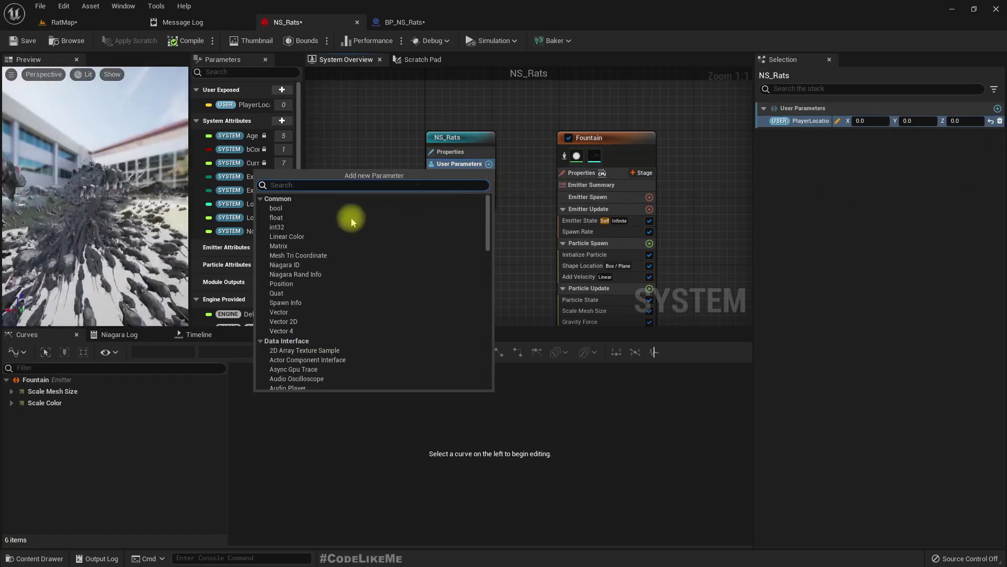
left_click(292, 218)
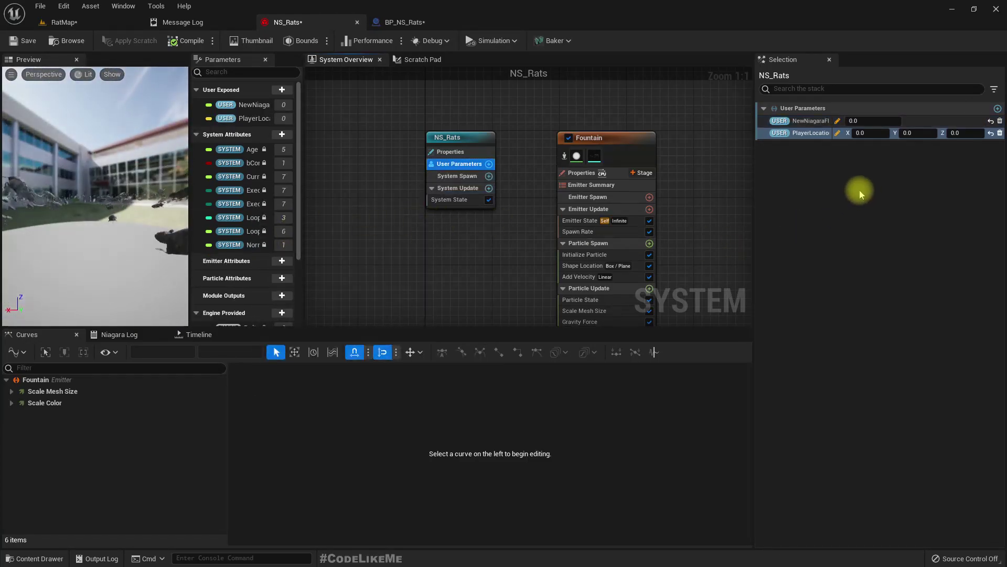
Rename the new float user parameter in NS_Rats as Attack
right_click(813, 121)
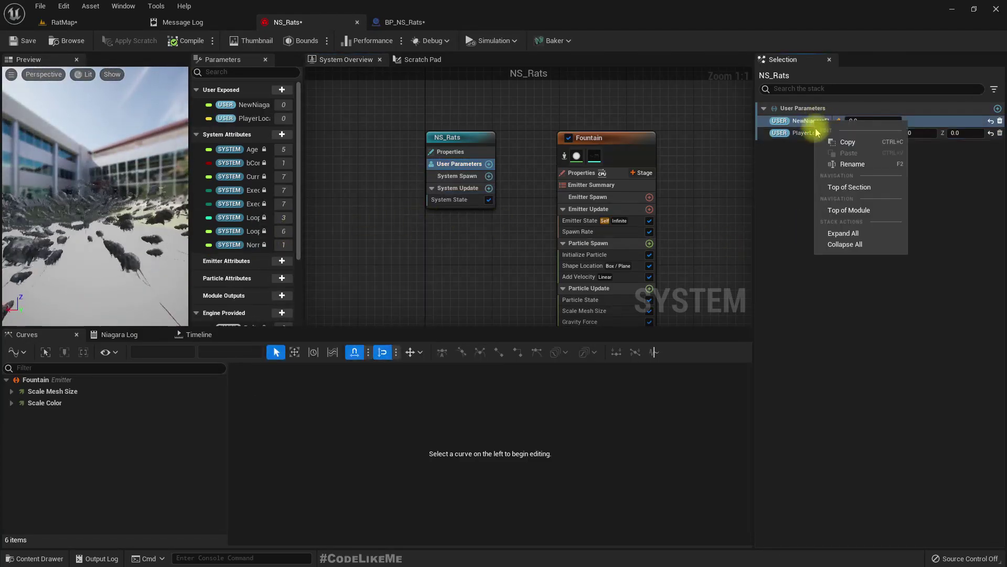
left_click(851, 162)
type("A")
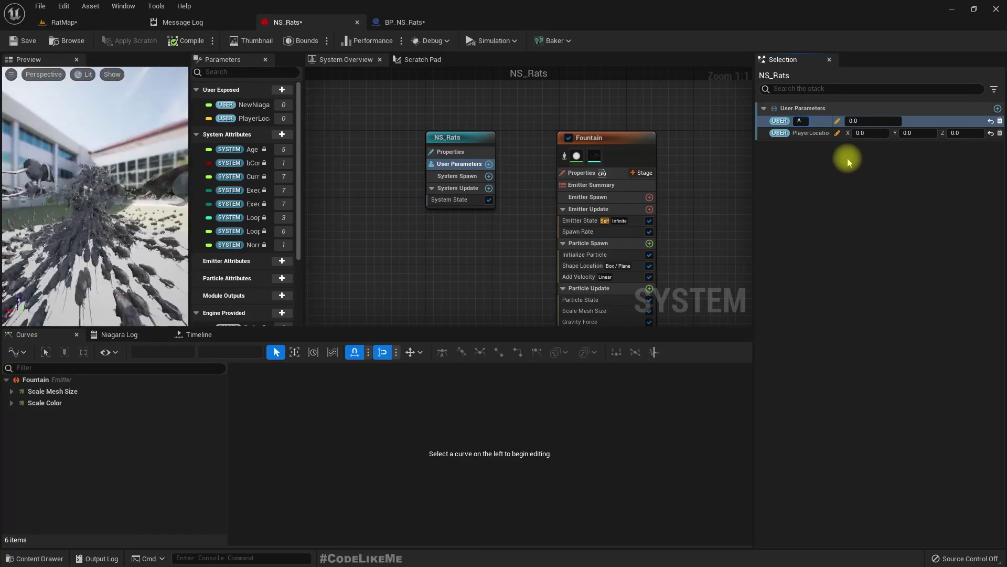
type("ttract")
key("Return")
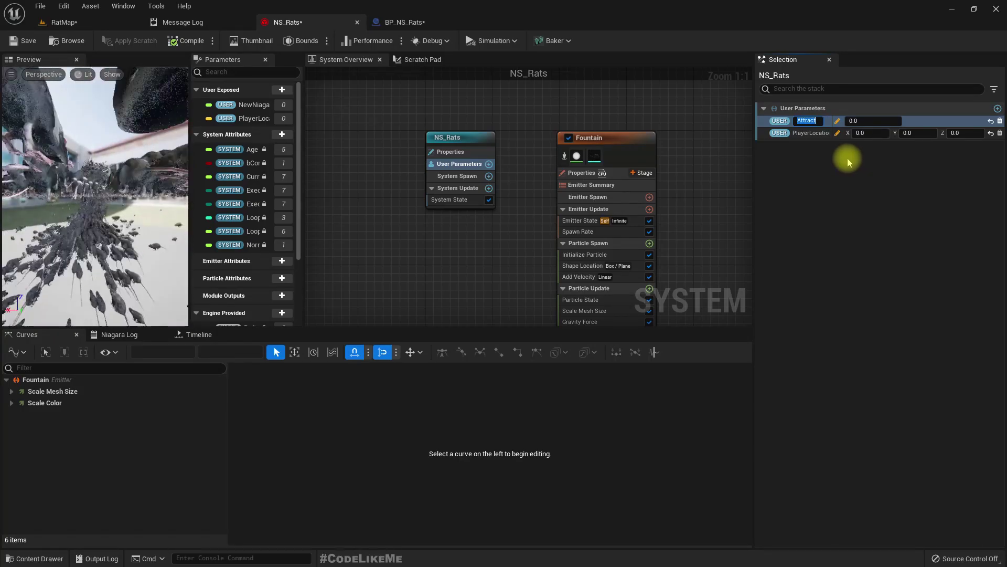
type("Attack")
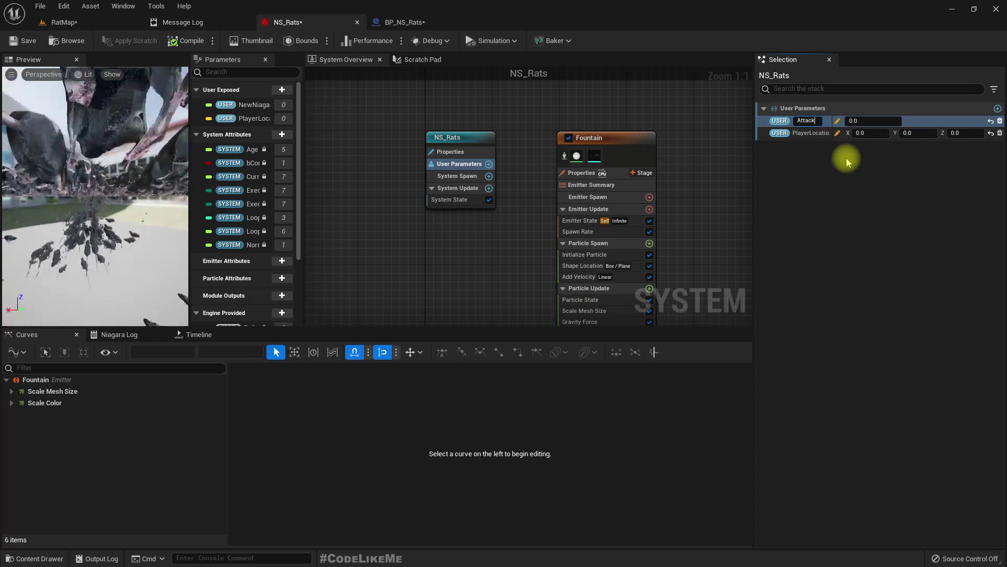
key("Return")
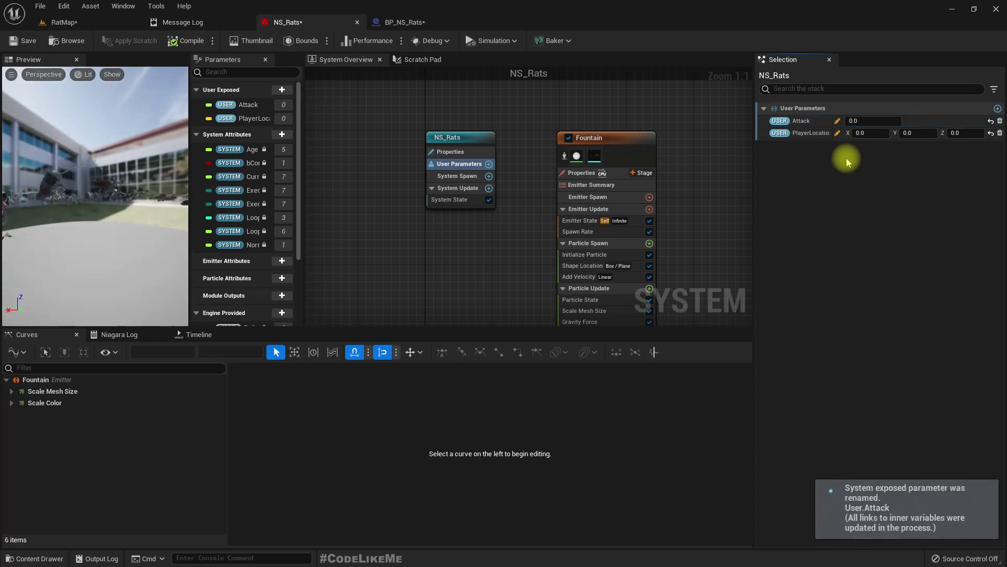
Make the Line Attraction Force's Attraction Strength a Multiply Float input with A set to 500.0
right_click_drag(492, 268, 406, 161)
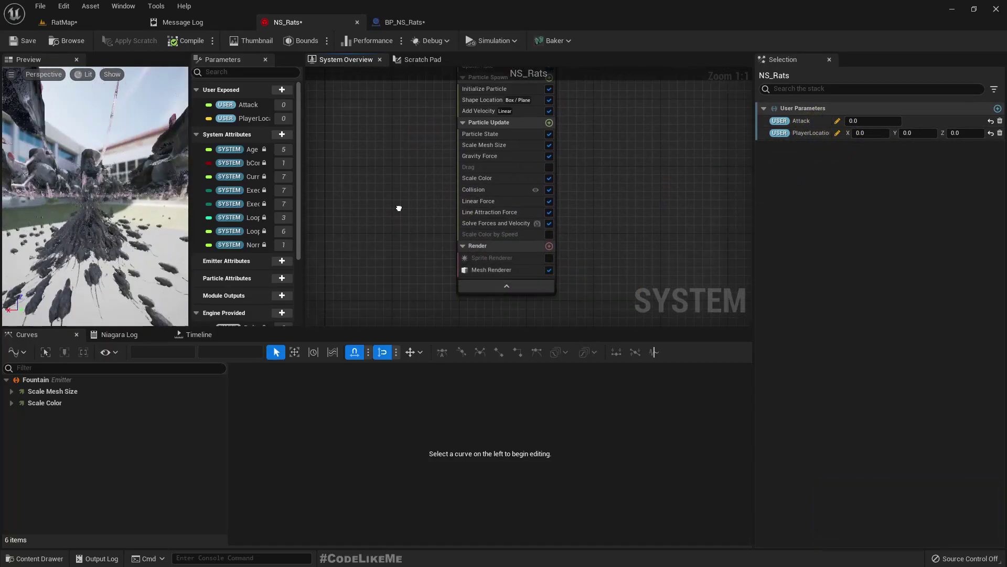
left_click(487, 200)
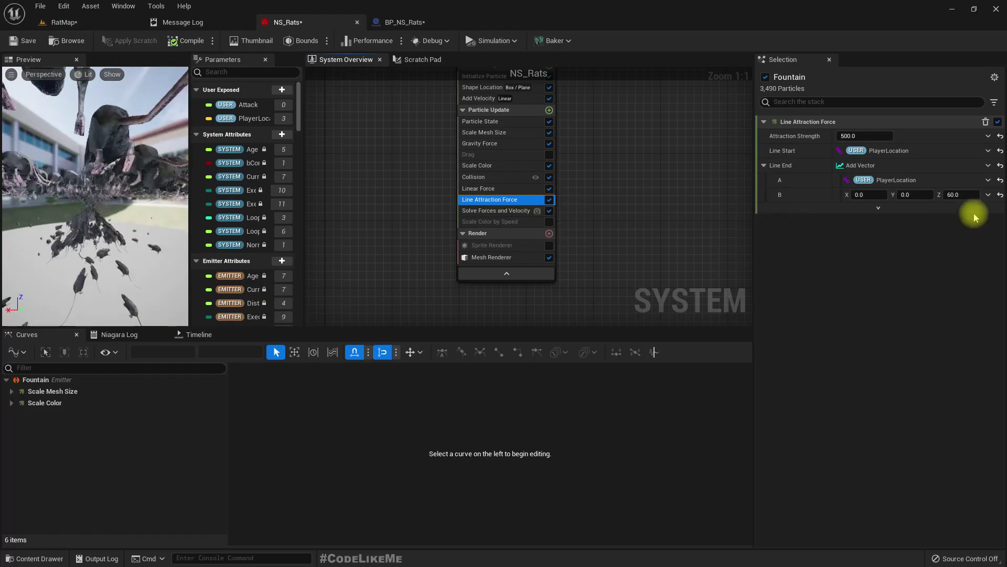
left_click(988, 137)
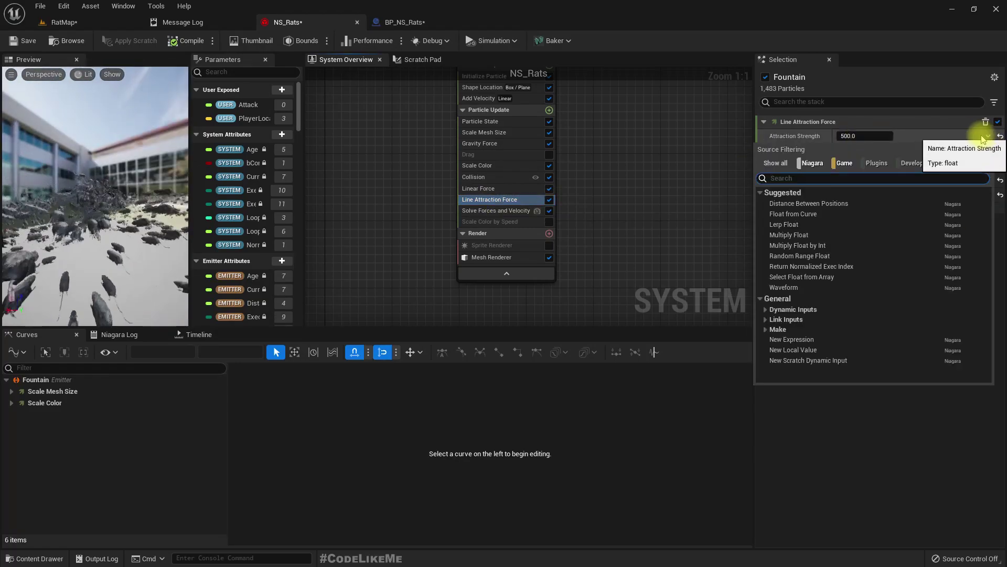
key("Down")
key("Down")
key("Down")
key("Down")
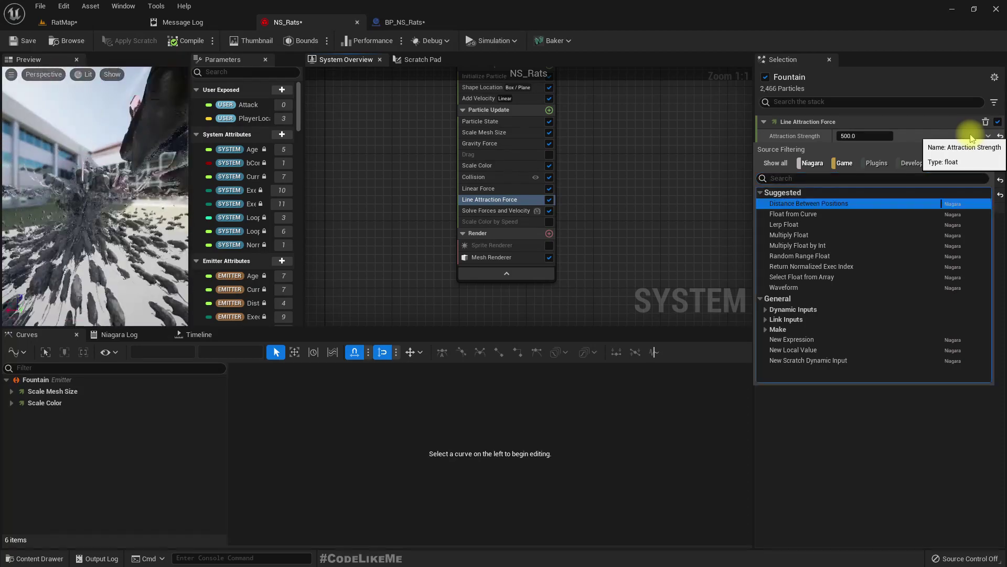
key("Return")
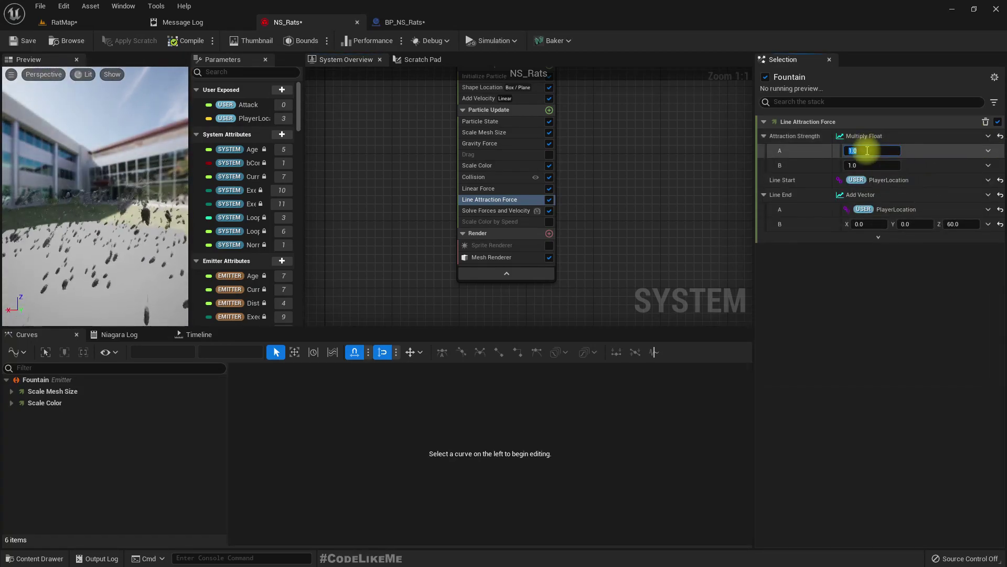
Link the B input of the Attraction Strength's Multiply Float to the Attack user parameter
left_click(979, 167)
type("atta")
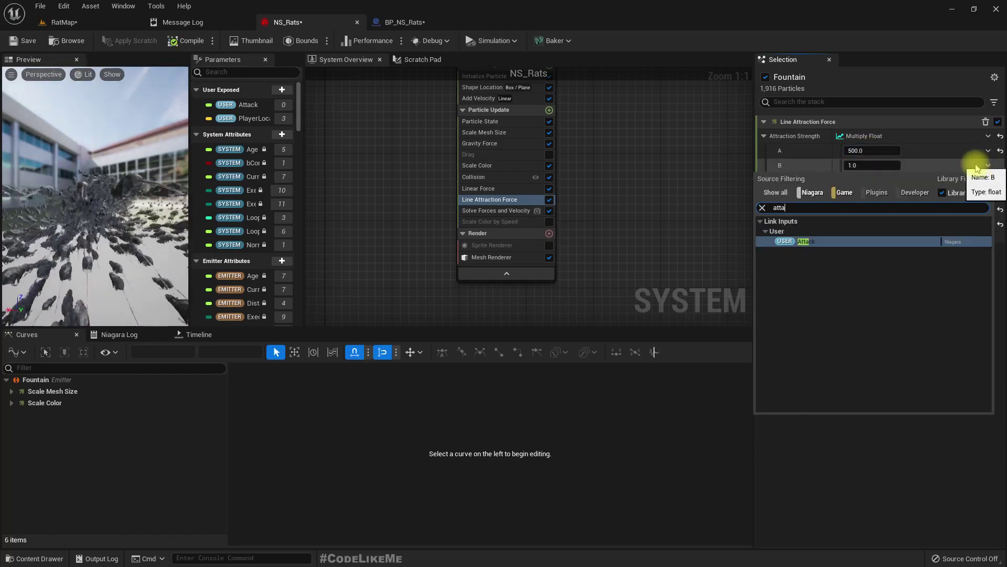
key("Return")
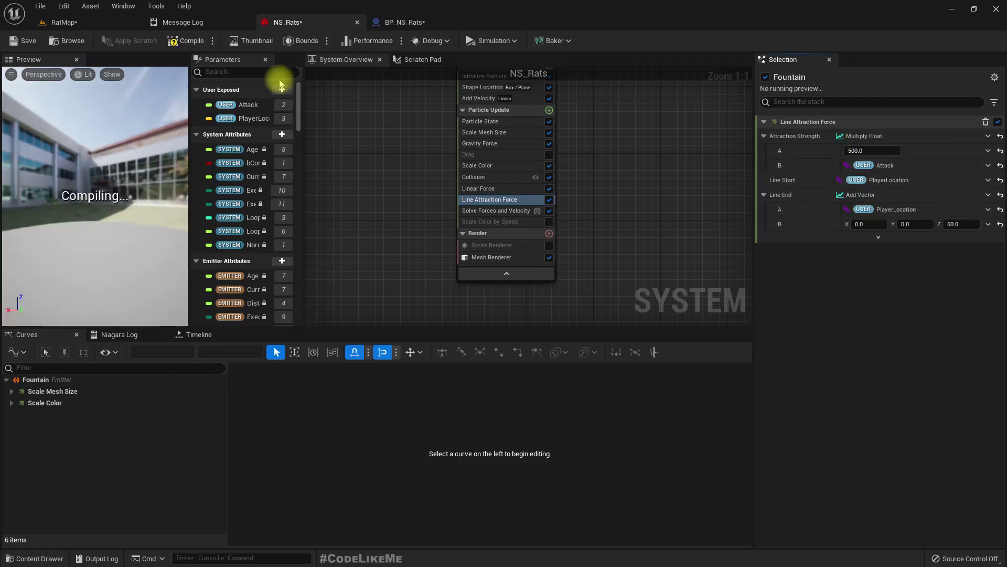
Play-test RatMap in full screen, running the character among the rats to check how they behave with Attack at 0.0
left_click(68, 22)
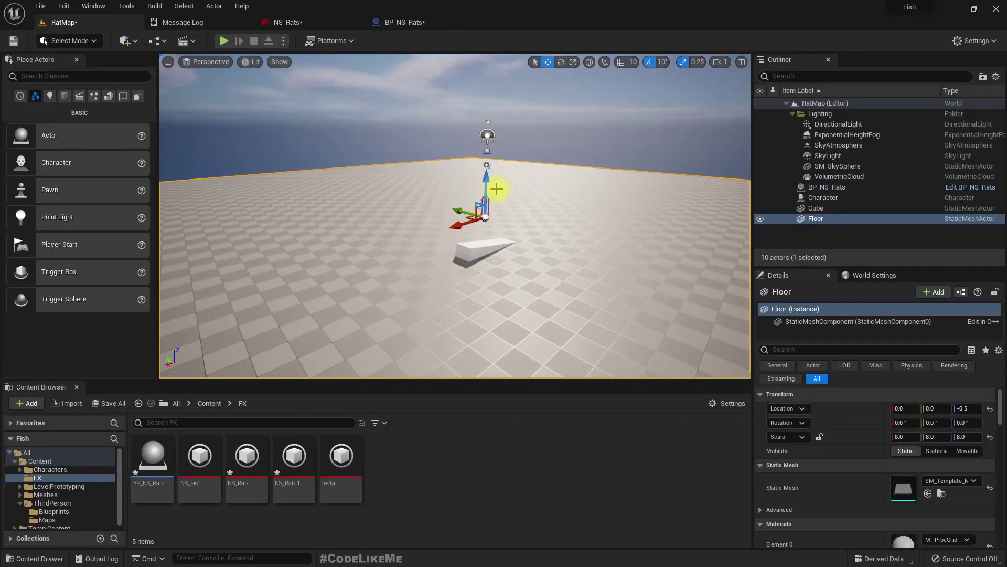
key("F11")
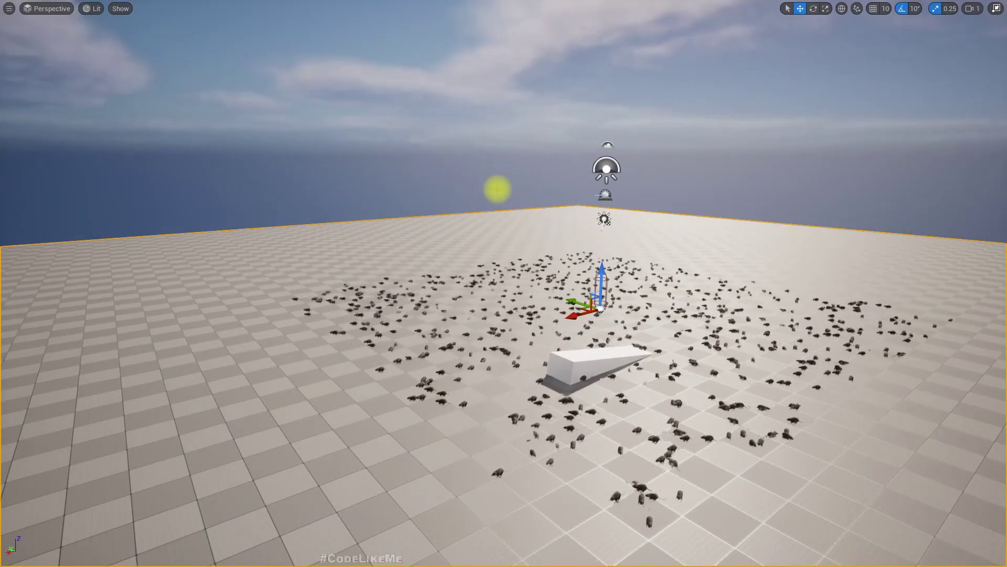
key("alt+p")
key("w")
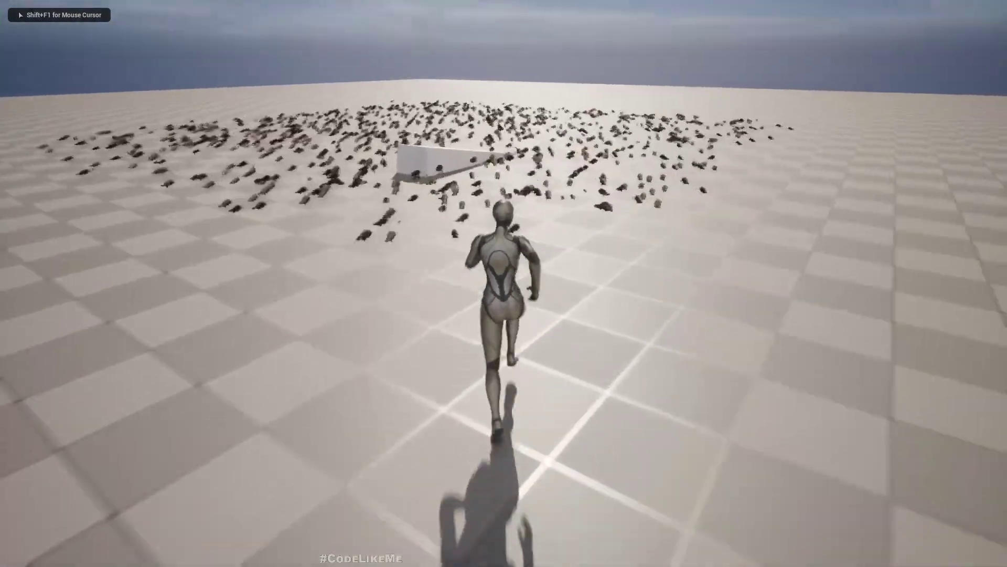
key("d")
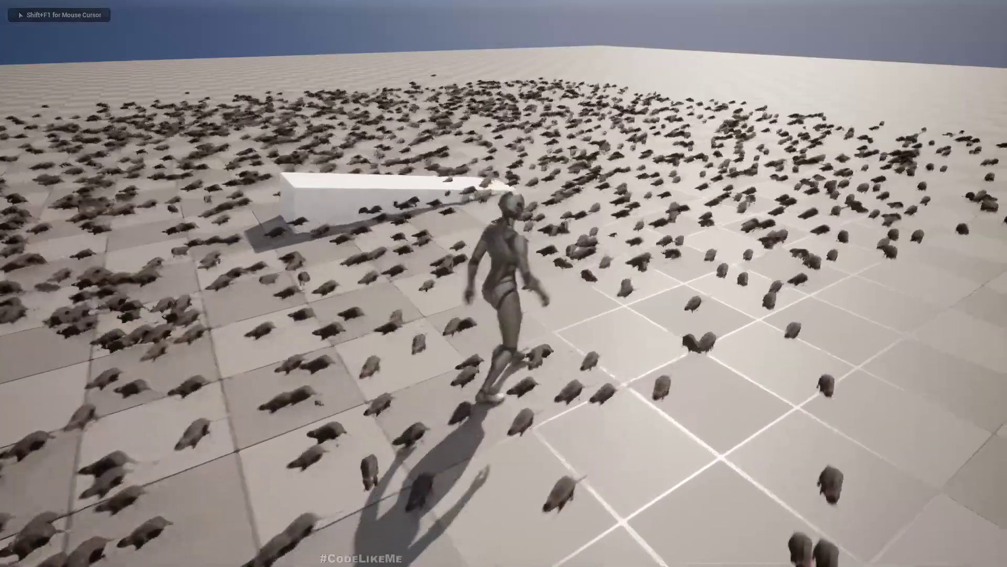
key("s")
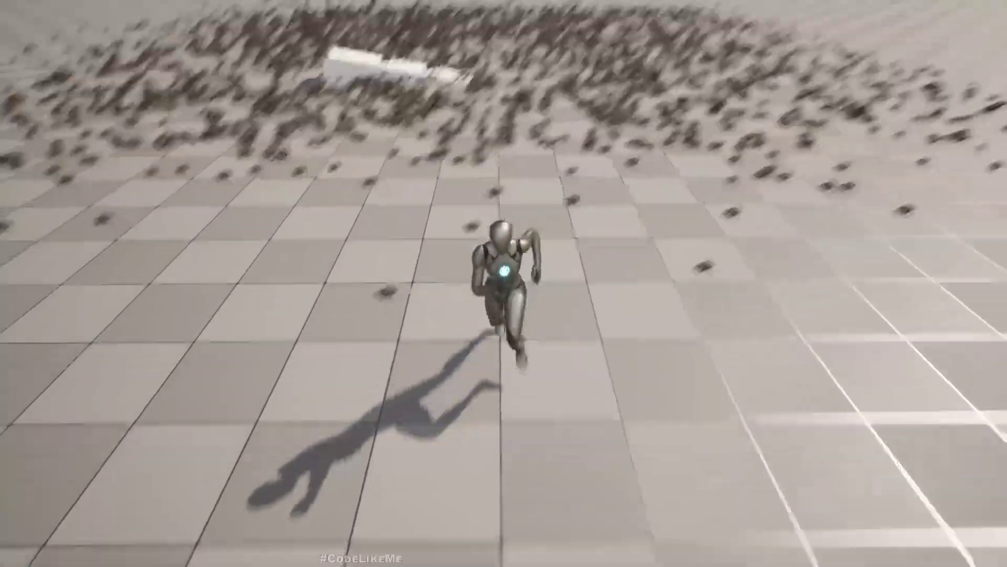
key("Escape")
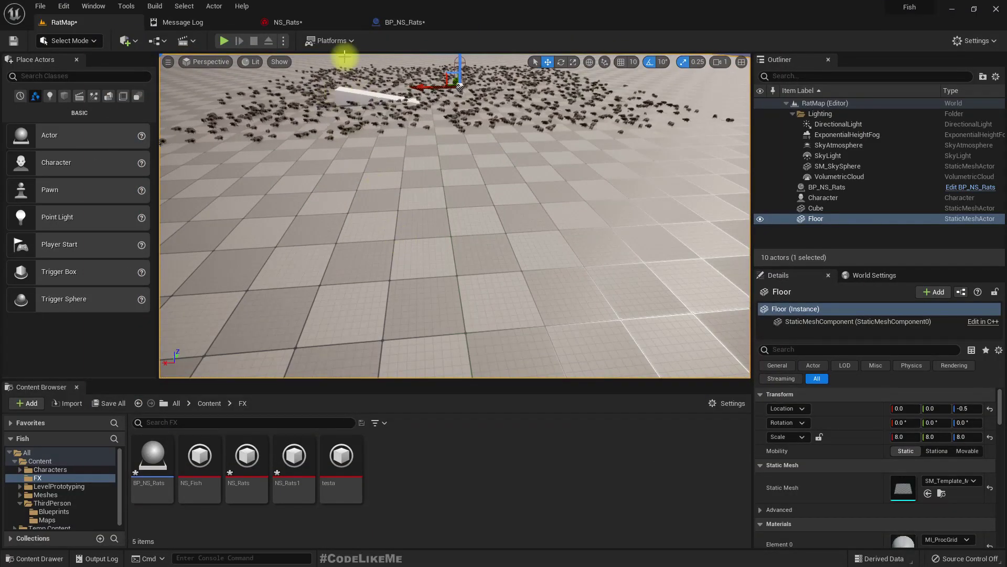
Add a Box Collision component to BP_NS_Rats, keeping the name Box
left_click(403, 22)
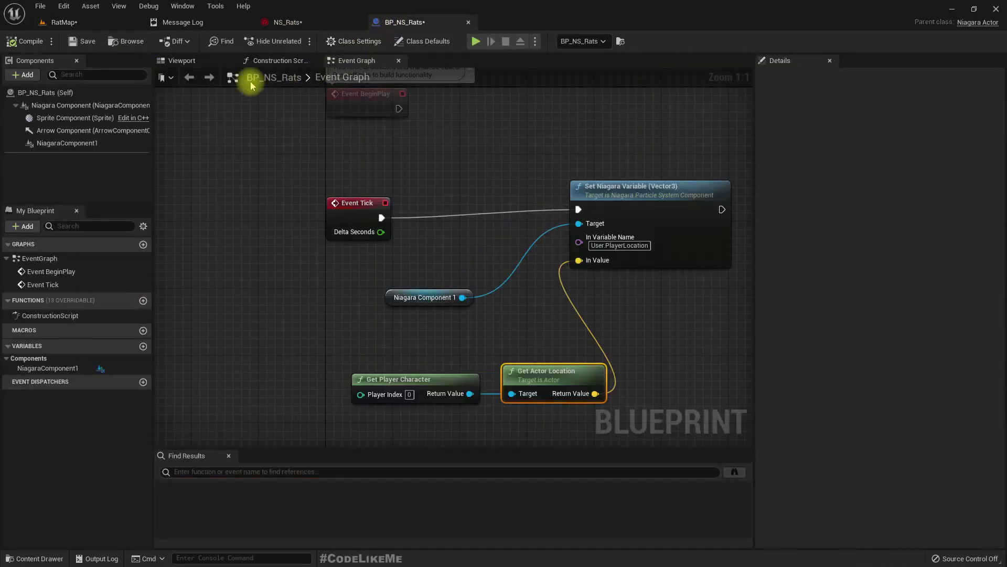
left_click(182, 61)
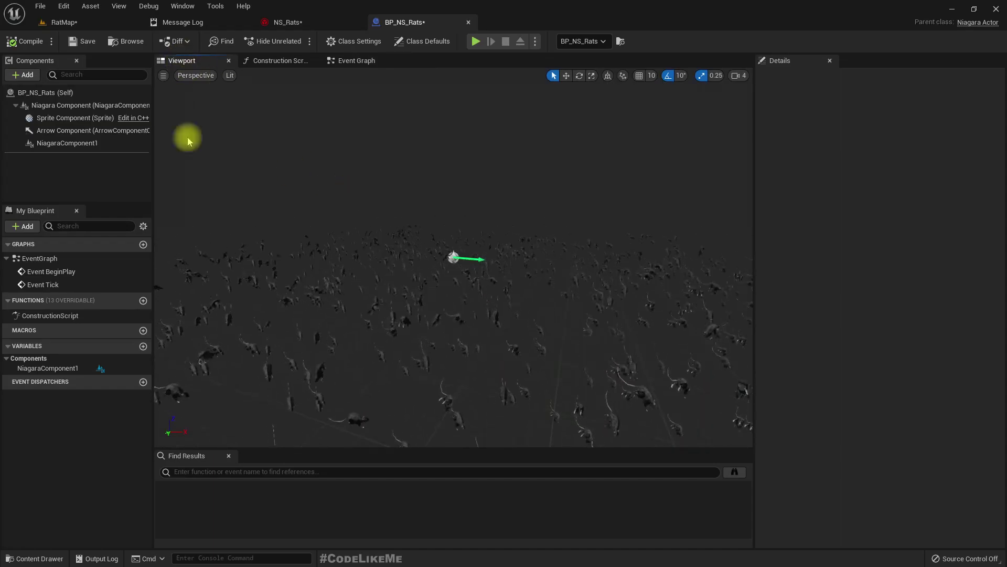
left_click(23, 75)
type("c")
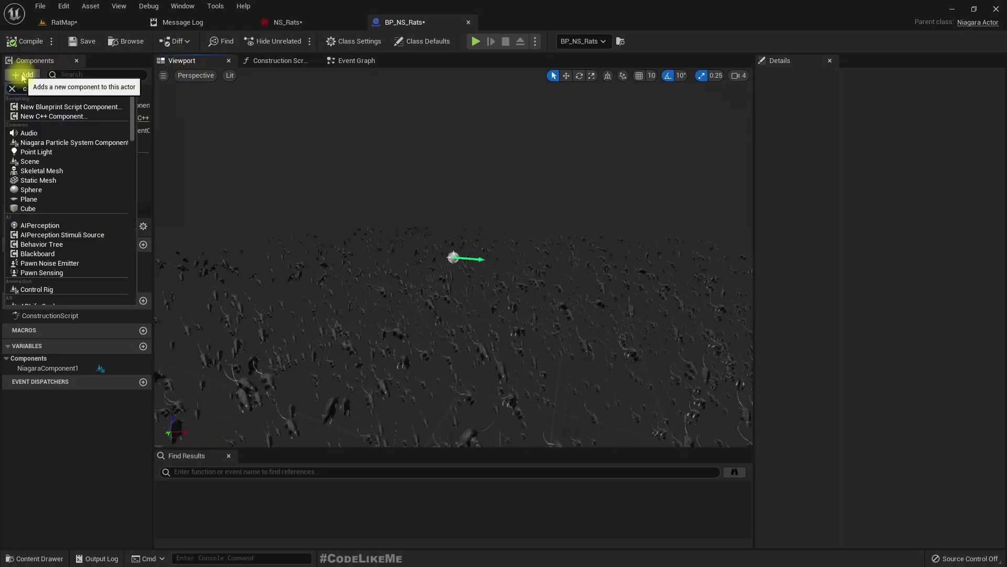
type("ollision")
left_click(41, 104)
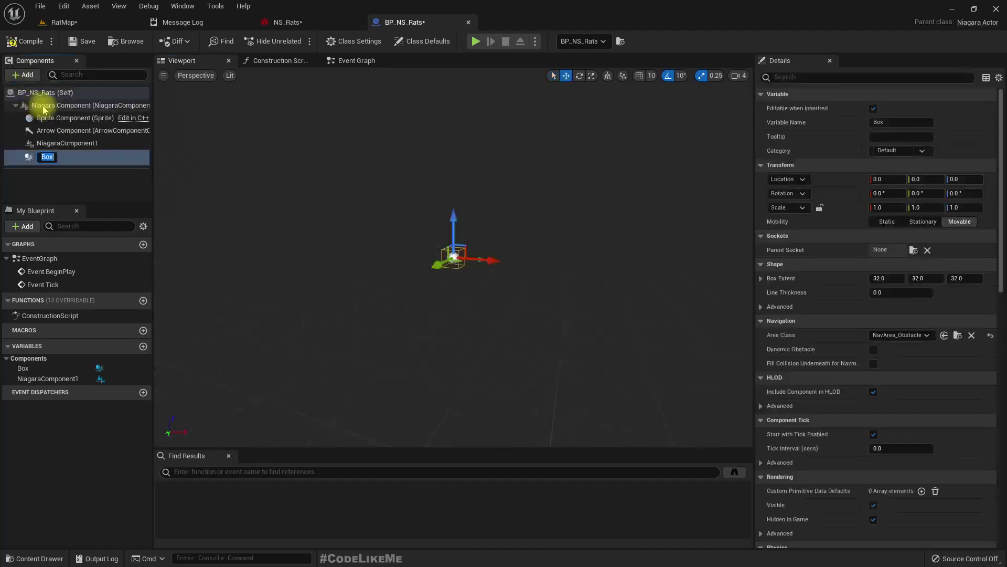
left_click(517, 273)
Using the top view, scale the Box component to 40.75 in X and Y and move it to about X 123.3 to enclose the rat swarm
right_click_drag(493, 219, 492, 273)
scroll(307, 117, "down", 5)
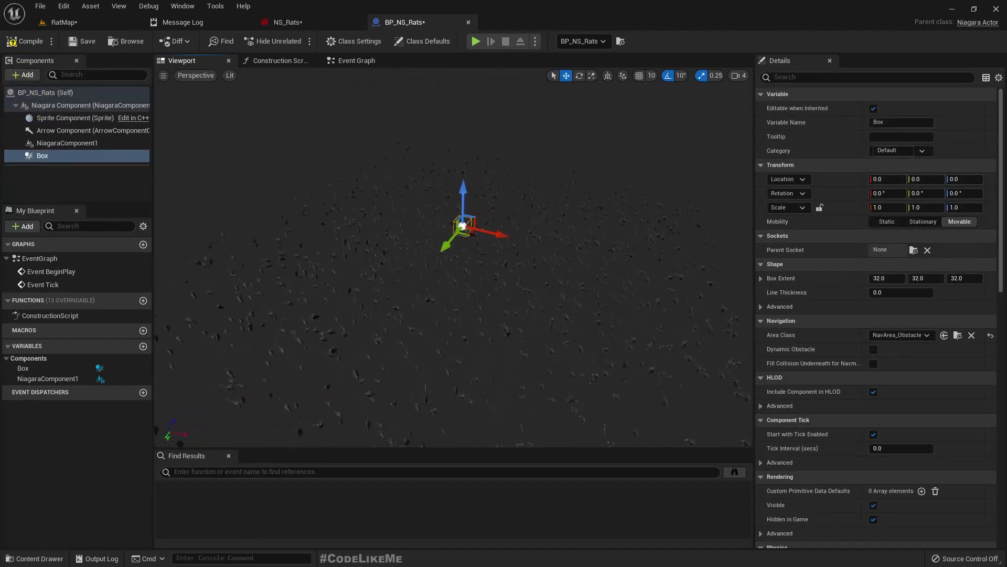
left_click(193, 76)
left_click(215, 114)
scroll(488, 256, "down", 8)
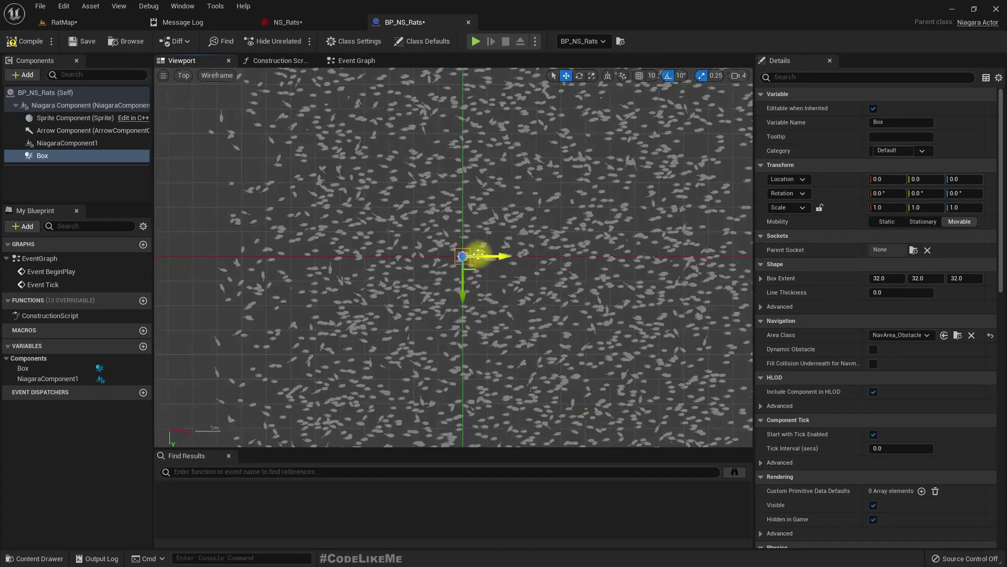
right_click_drag(540, 292, 447, 263)
scroll(439, 258, "down", 3)
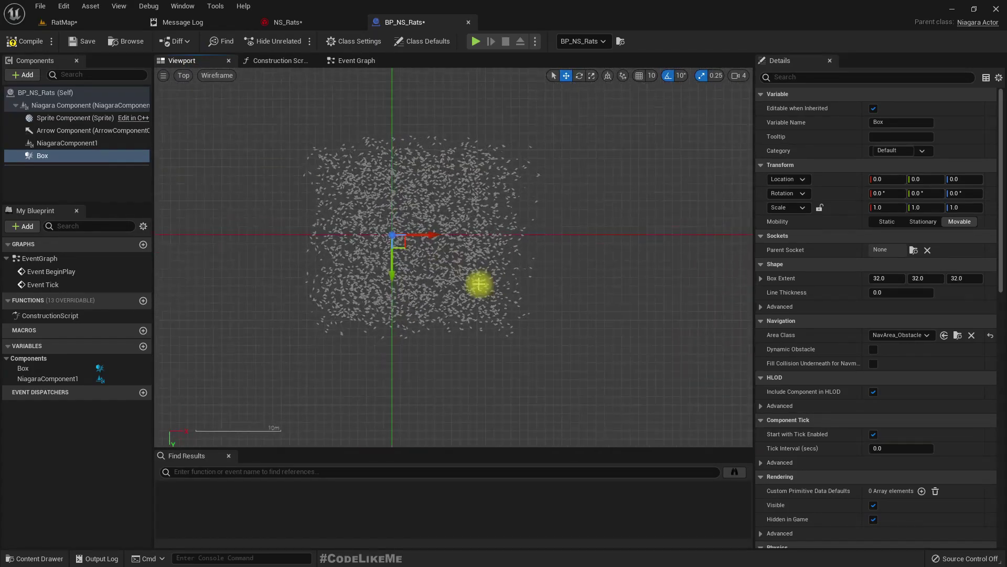
key("e")
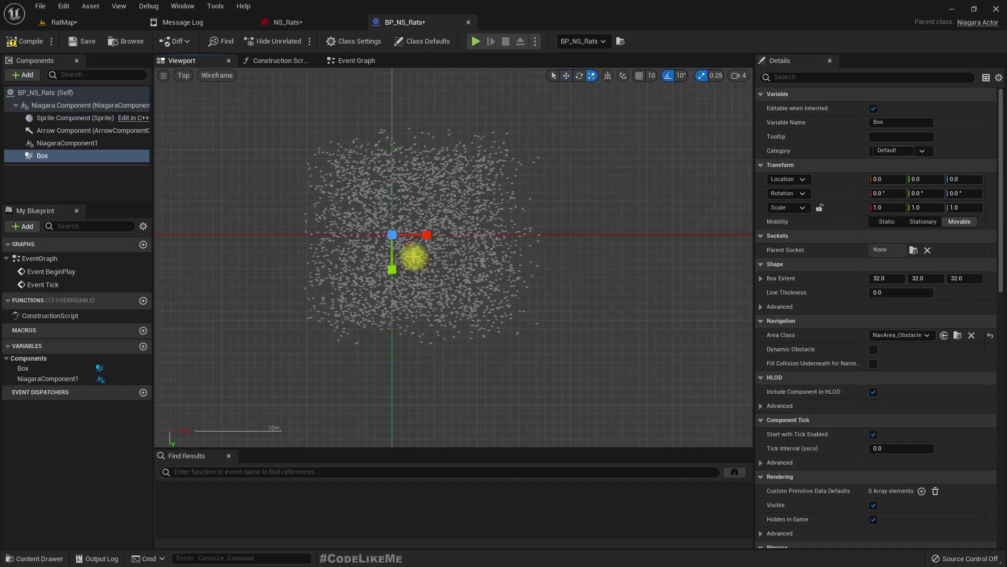
key("r")
left_click_drag(407, 247, 446, 286)
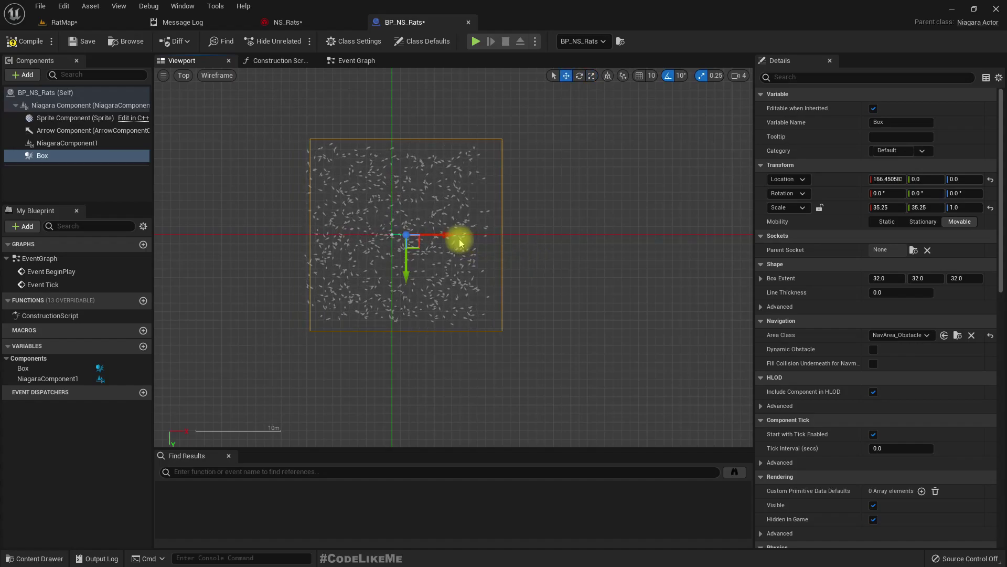
left_click_drag(421, 255, 427, 252)
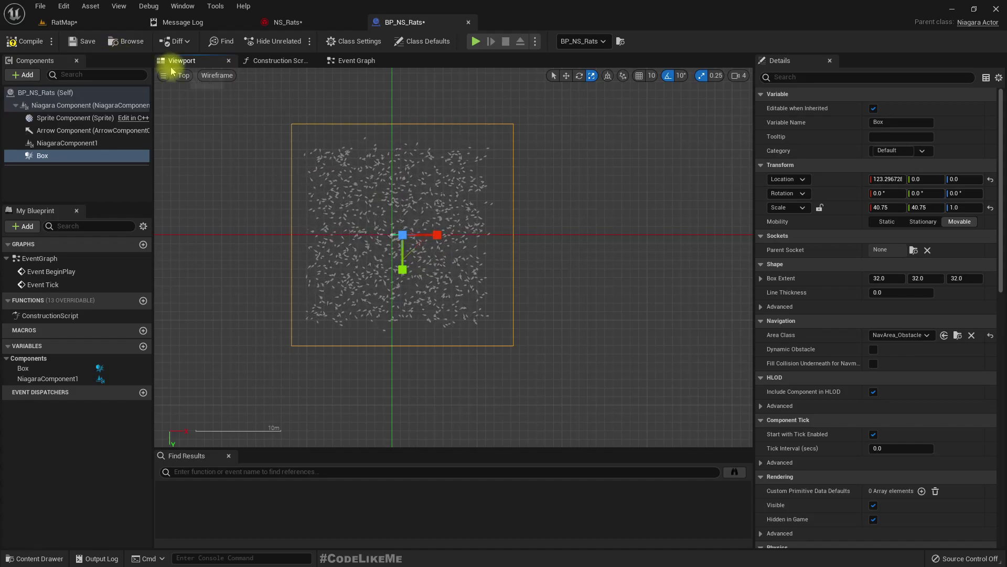
left_click(183, 76)
left_click(221, 91)
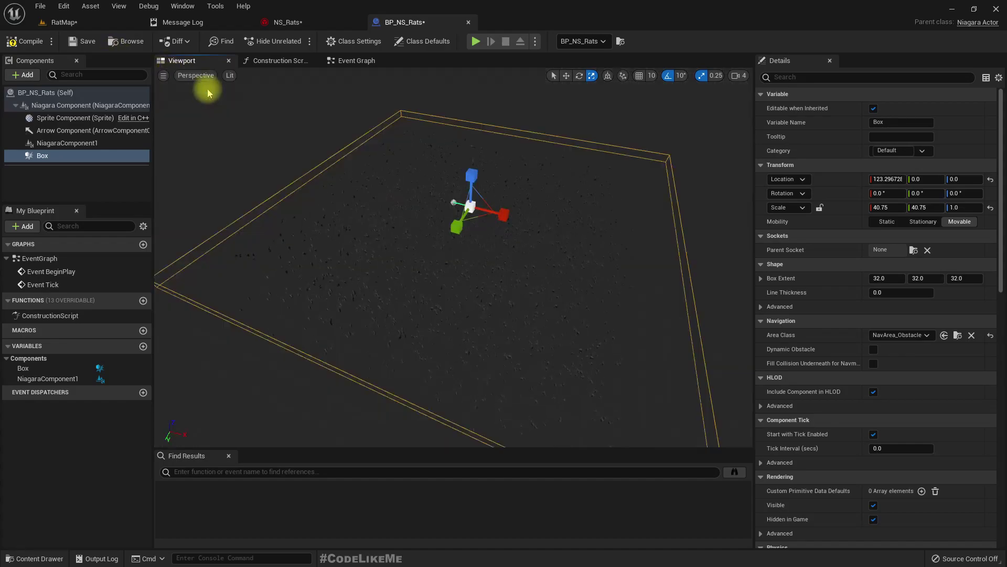
Set the Box component's Z scale to 5.0
right_click_drag(426, 251, 427, 247)
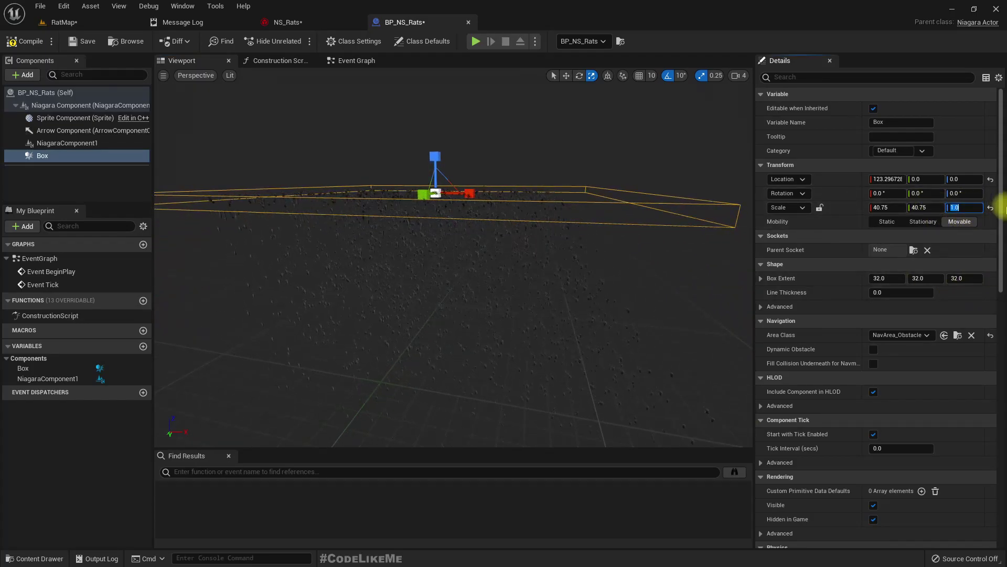
key("Return")
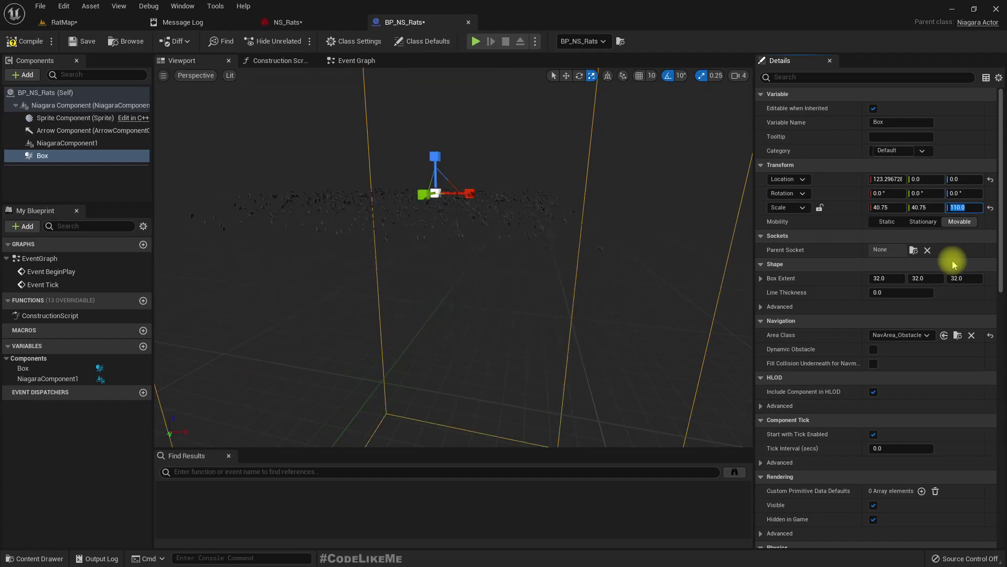
type("5")
key("Return")
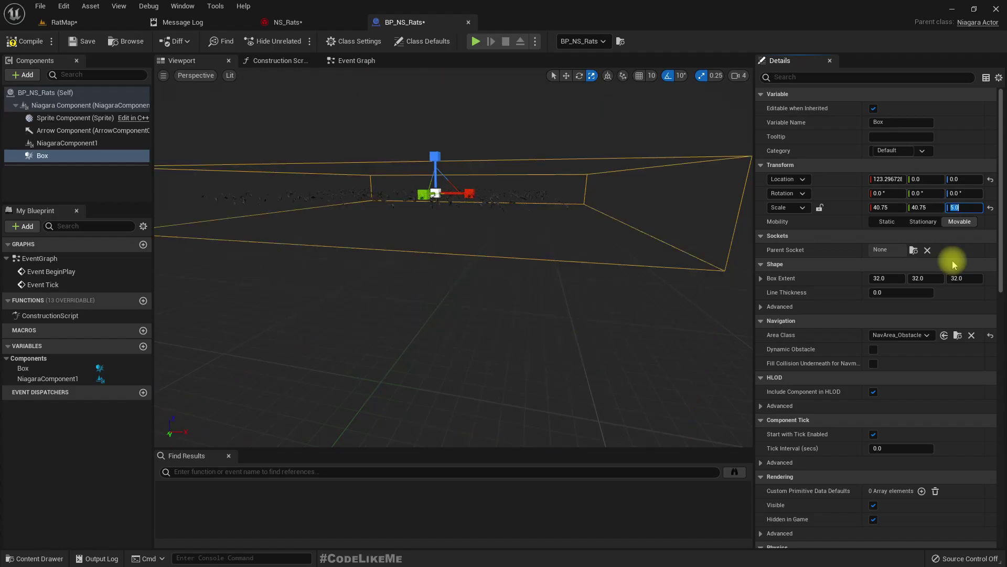
Inspect the rat swarm and its surrounding area in the RatMap level
left_click(93, 12)
left_click(62, 22)
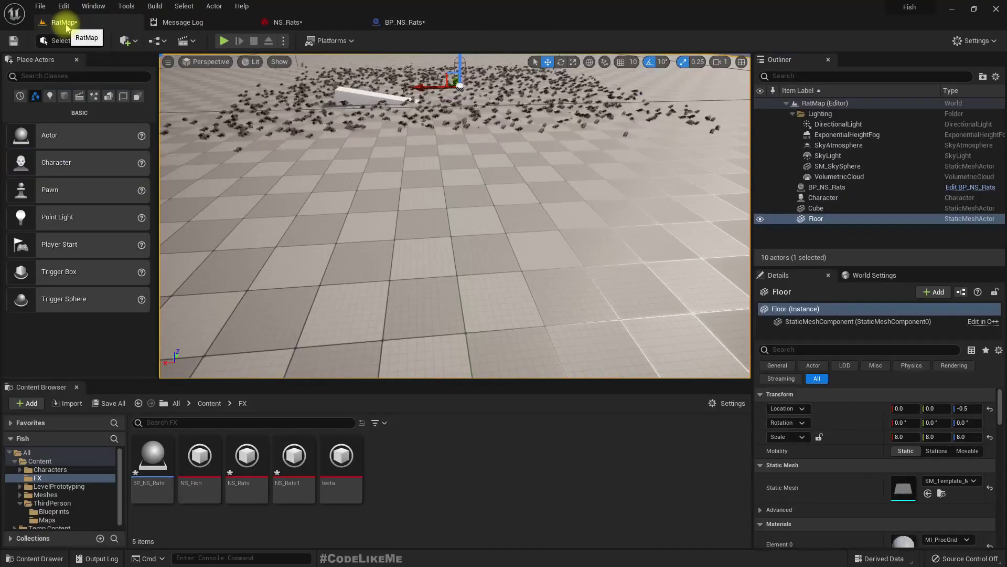
key("w")
right_click_drag(454, 215, 447, 241)
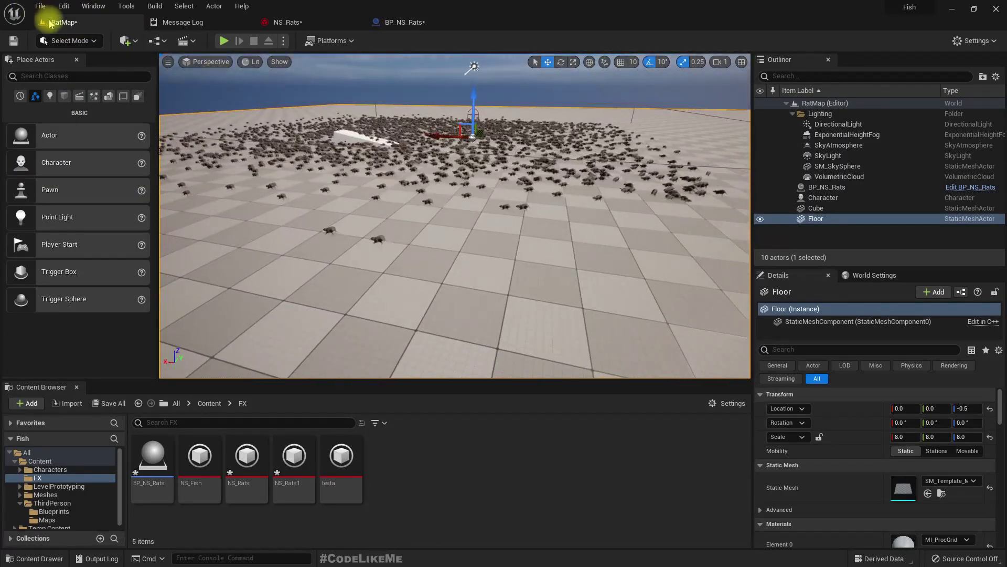
Add On Component Begin Overlap and On Component End Overlap events for the Box component of BP_NS_Rats
left_click(393, 25)
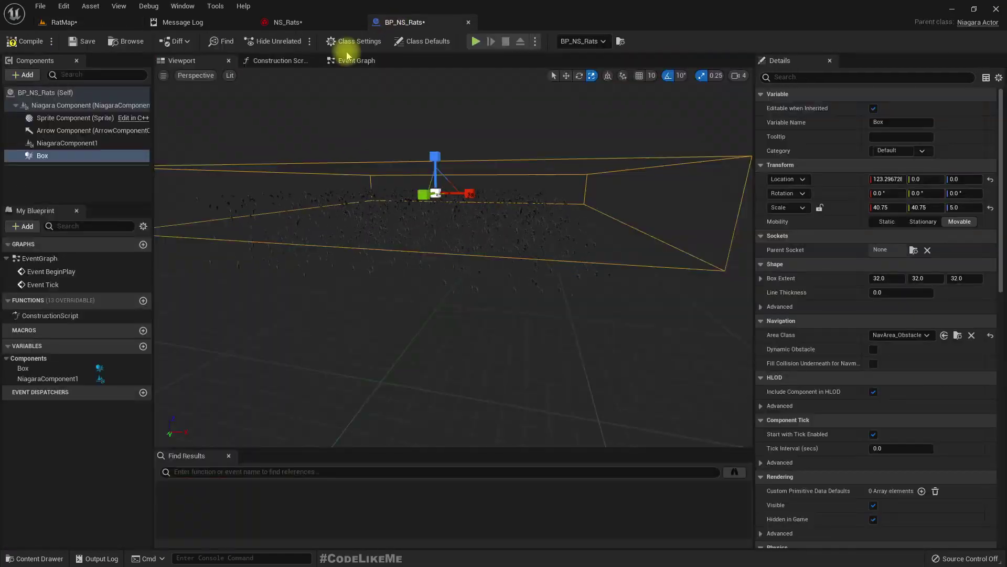
scroll(909, 295, "down", 8)
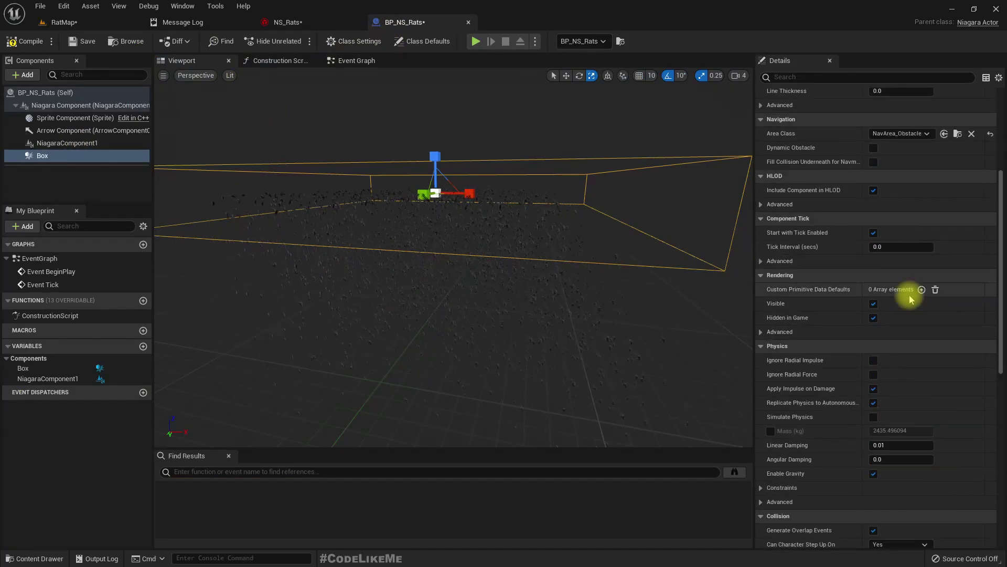
scroll(909, 295, "down", 6)
scroll(909, 296, "down", 5)
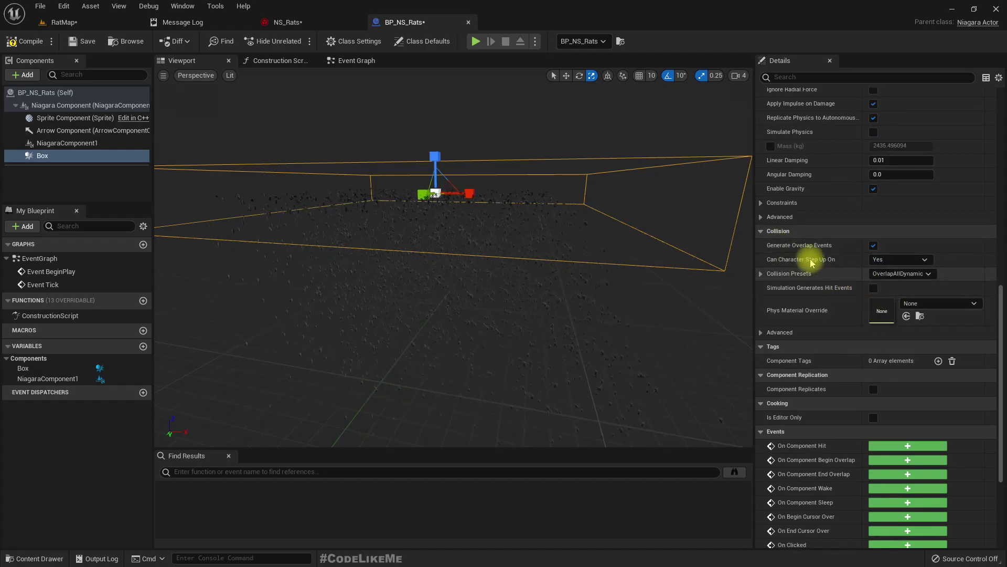
scroll(925, 376, "down", 3)
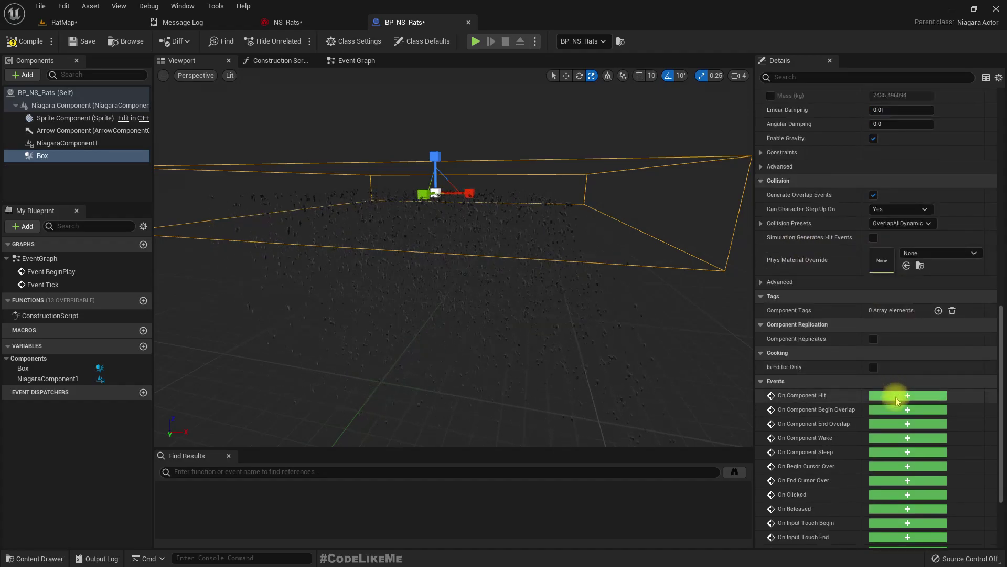
left_click(898, 411)
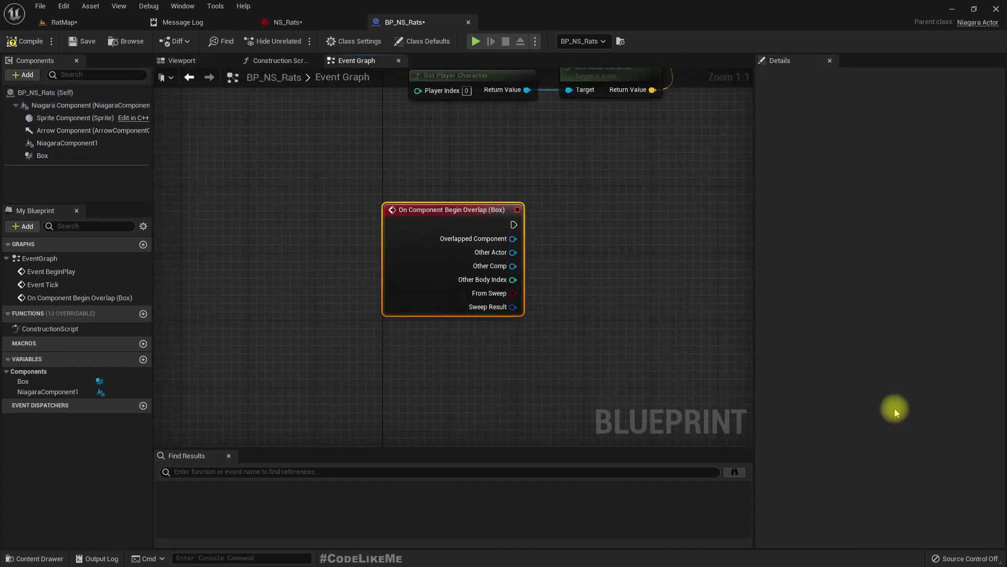
left_click(44, 155)
left_click(907, 424)
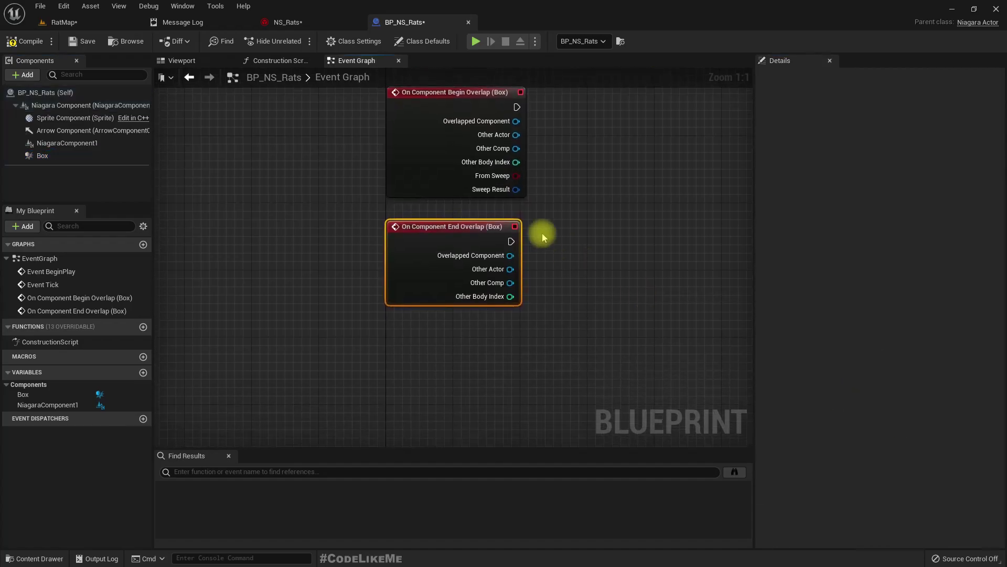
Connect a Print String node with the text "Overlap" to the Box's Begin Overlap event and place it farther from the event
left_click_drag(412, 183, 561, 191)
type("prin")
key("Return")
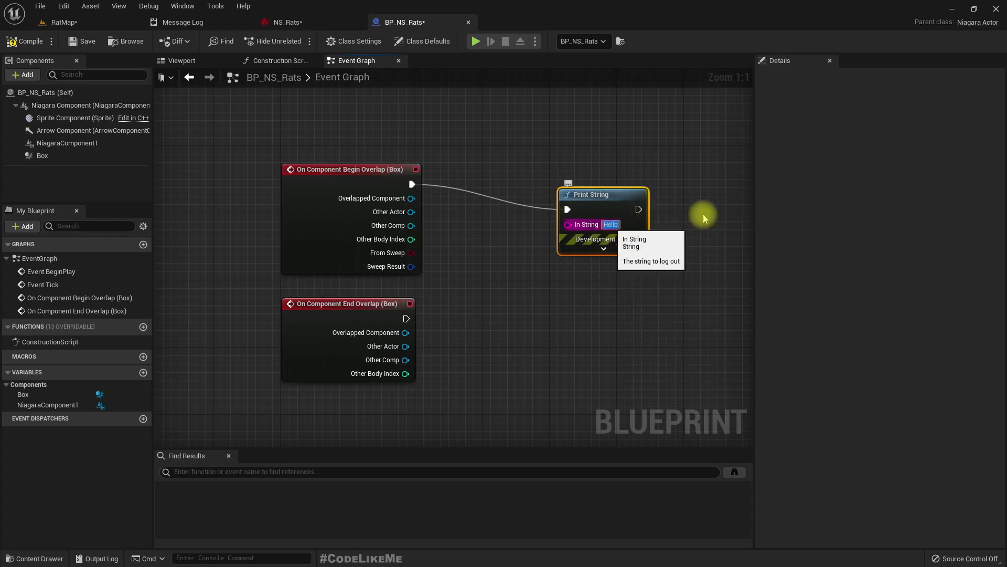
type("Overlap")
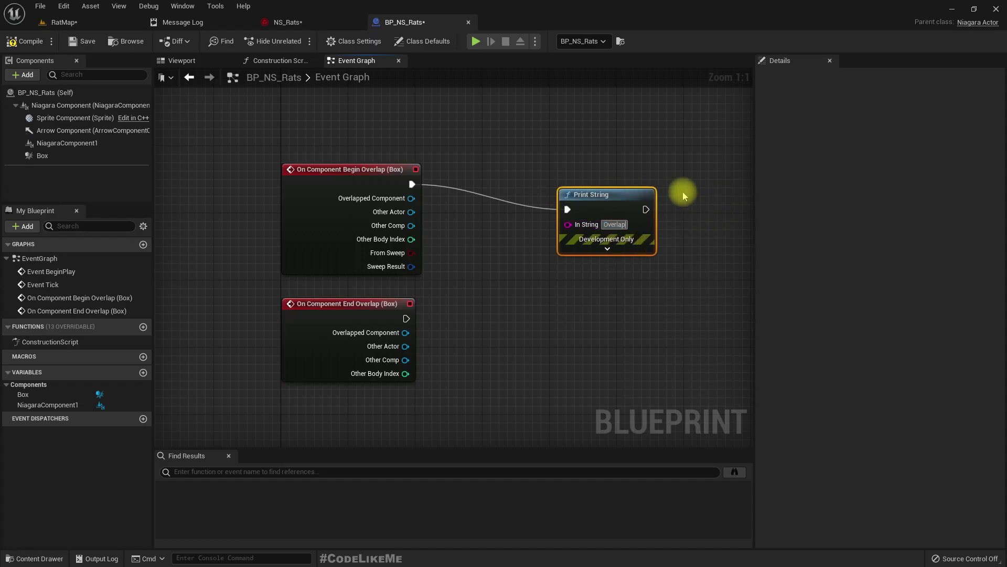
left_click_drag(606, 197, 682, 181)
Feed the Print String's In String from an Append node with its A input set to "overlapping"
left_click_drag(411, 211, 504, 277)
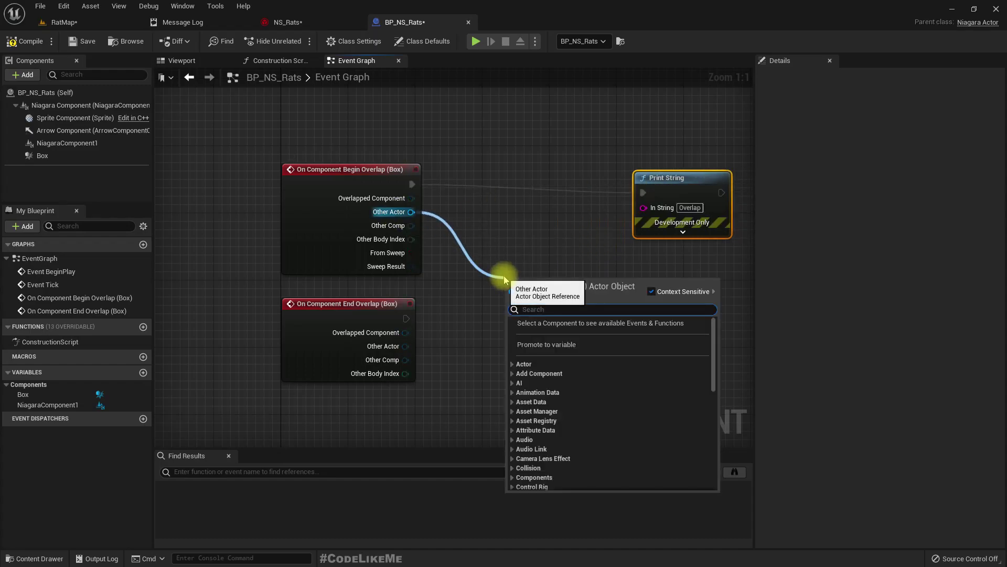
left_click_drag(643, 208, 561, 243)
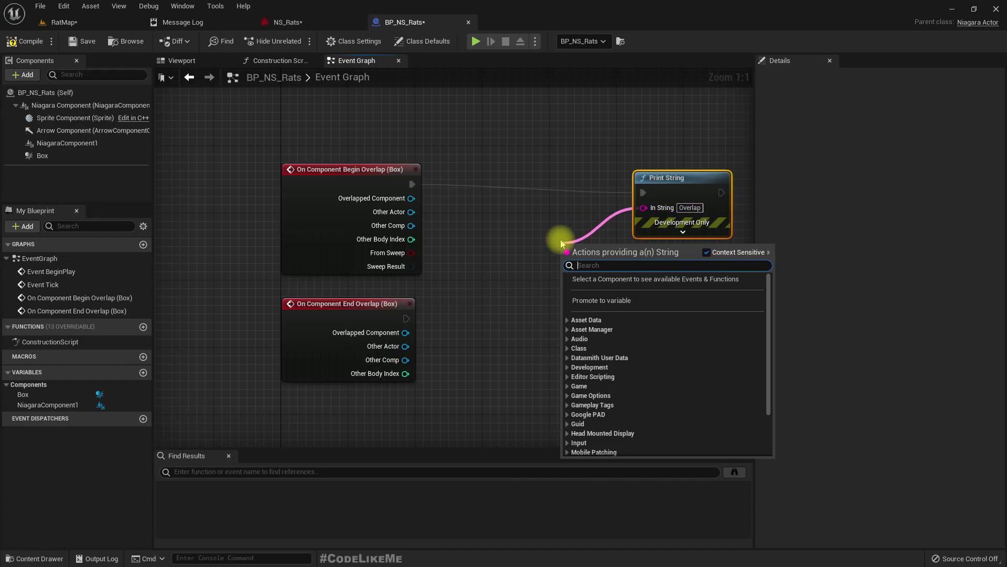
type("append")
key("Return")
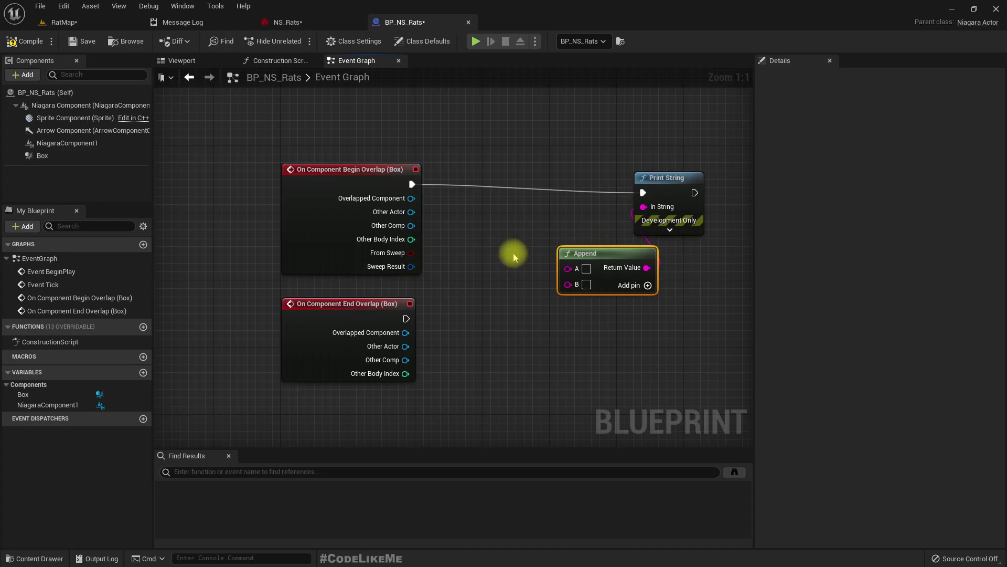
left_click(586, 268)
type("overlapping")
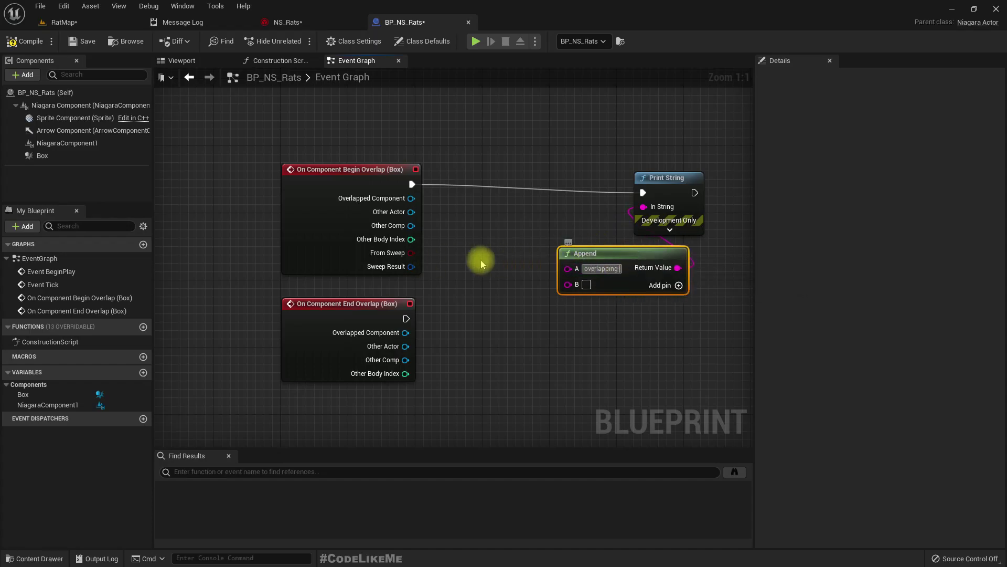
Link the Begin Overlap event's Other Actor to the Append node's B input through a Get Display Name conversion
left_click_drag(402, 213, 567, 284)
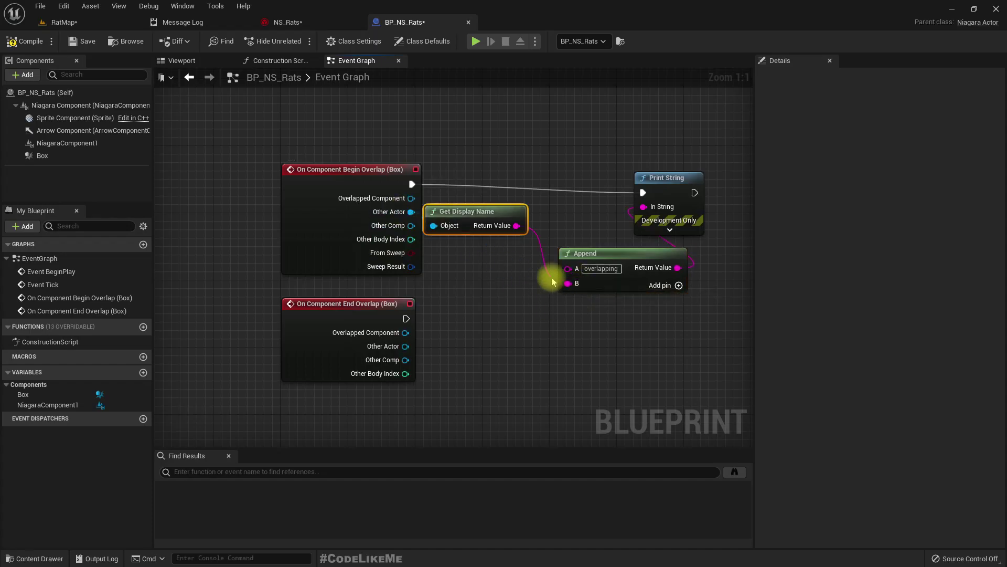
left_click_drag(506, 247, 513, 250)
right_click_drag(584, 311, 489, 280)
Duplicate the Get Display Name, Append and Print String nodes and wire the copies to the End Overlap event's execution and Other Actor outputs
left_click_drag(411, 135, 608, 284)
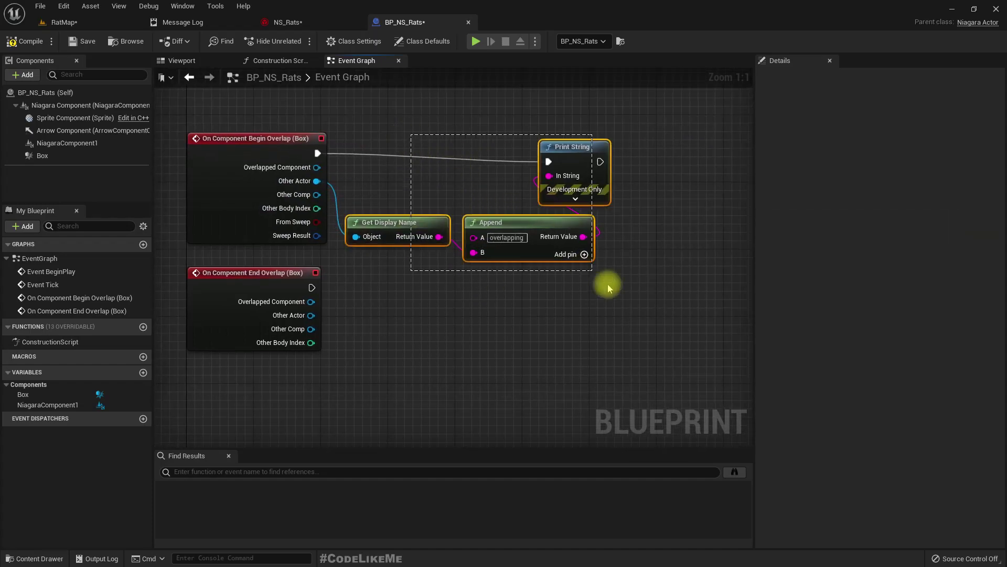
right_click_drag(649, 261, 630, 252)
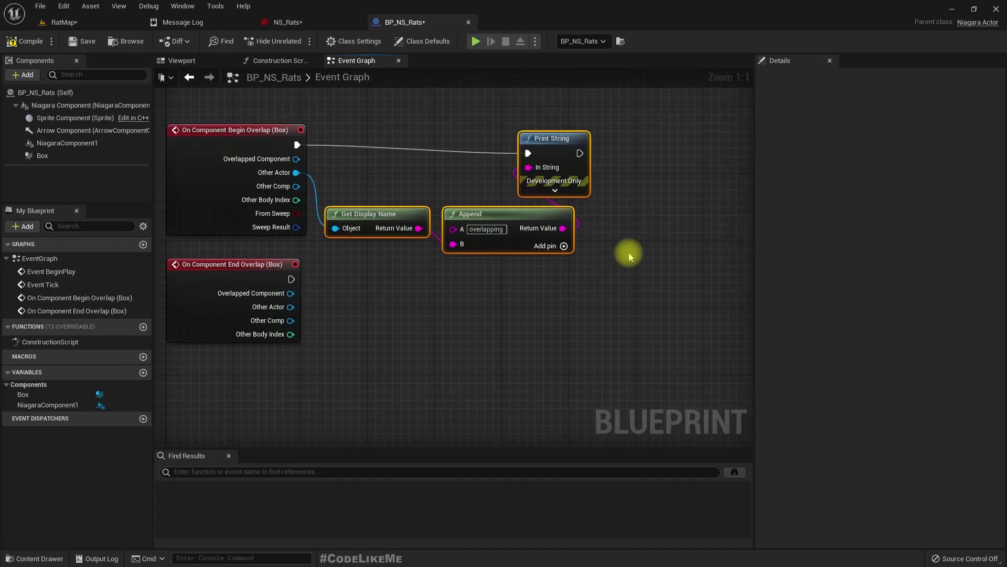
key("ctrl+c")
key("ctrl+v")
left_click_drag(739, 202, 287, 280)
left_click_drag(348, 378, 288, 307)
Set the copied Append node's A input to "overlapping ended" and compile the Blueprint
left_click(499, 371)
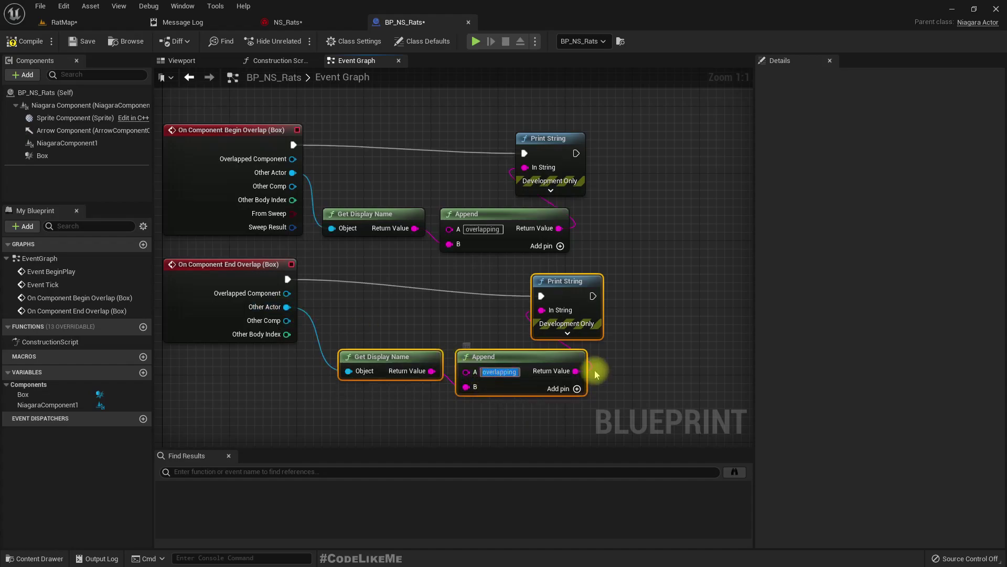
type("ended")
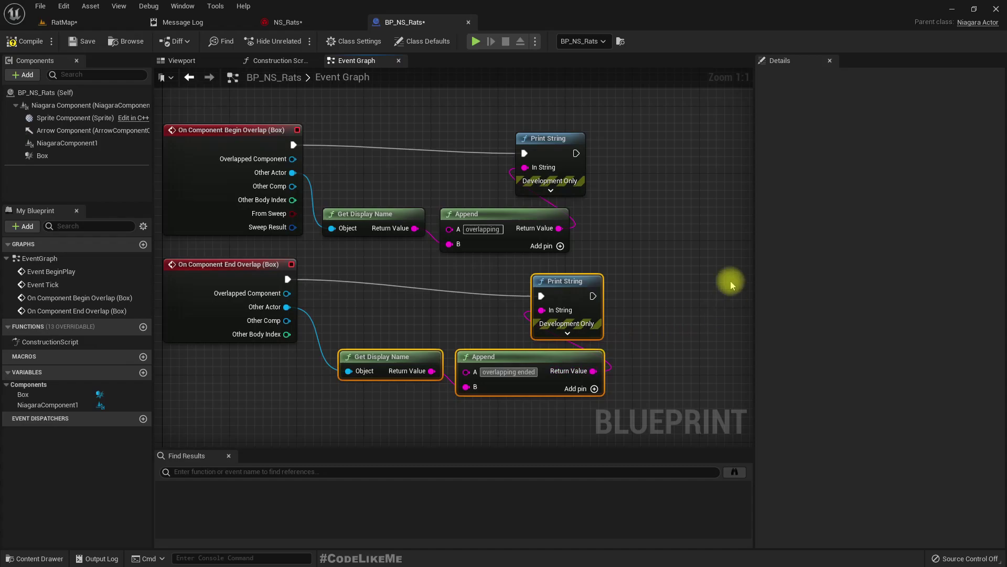
left_click(18, 47)
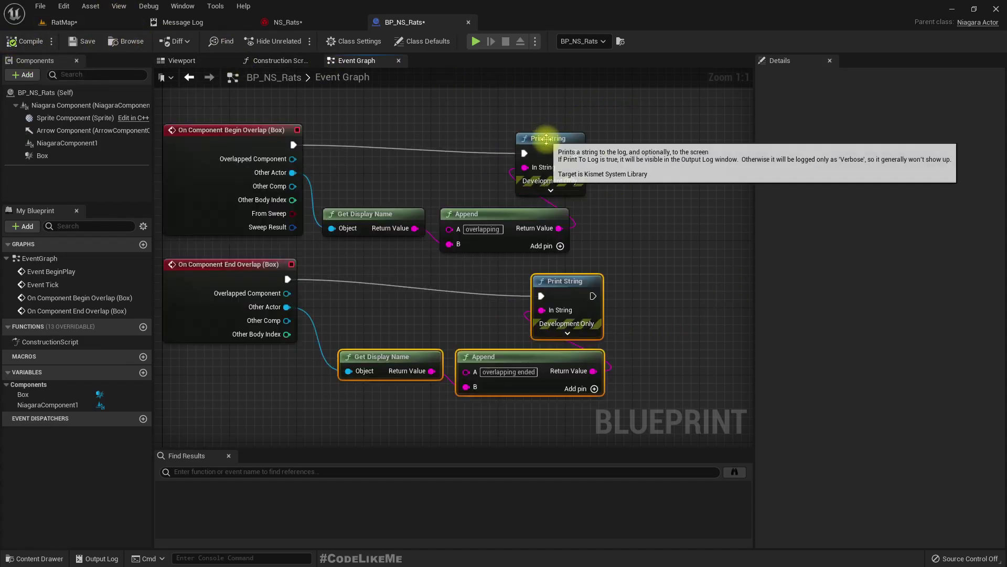
Expand both Print String nodes, set their Duration to 20.0, and compile the Blueprint
left_click_drag(556, 197, 614, 189)
left_click(611, 184)
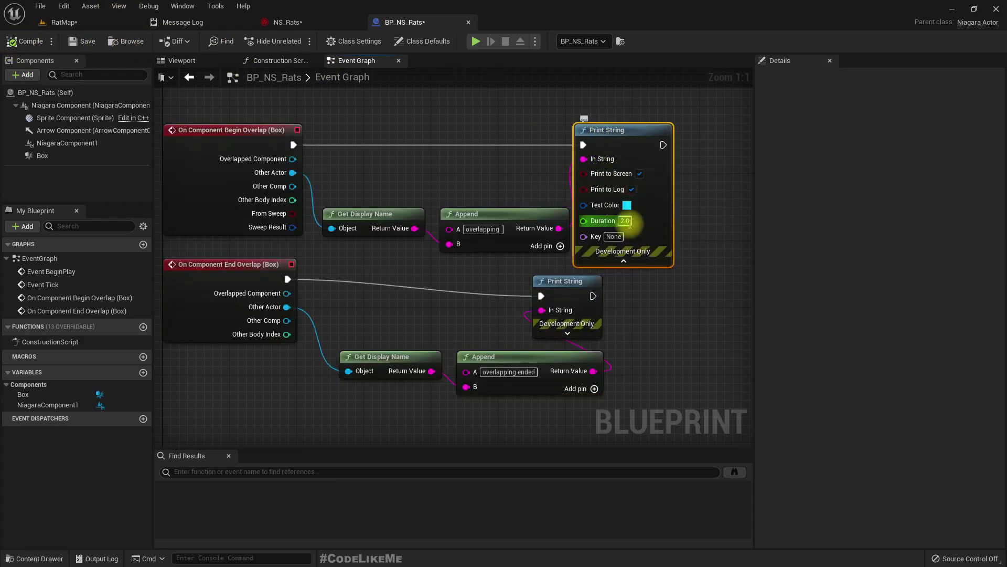
type("2")
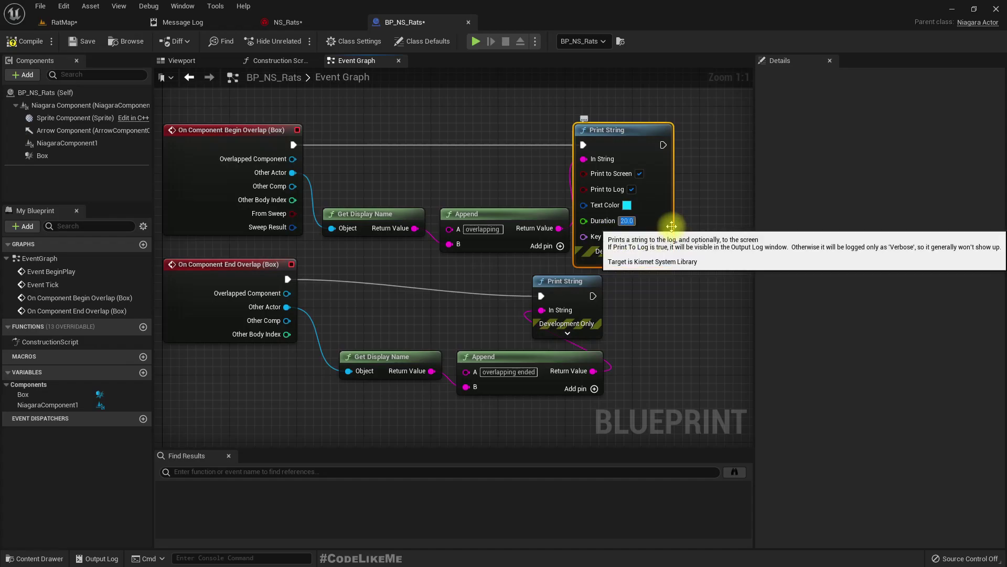
left_click(569, 334)
left_click_drag(570, 294, 638, 295)
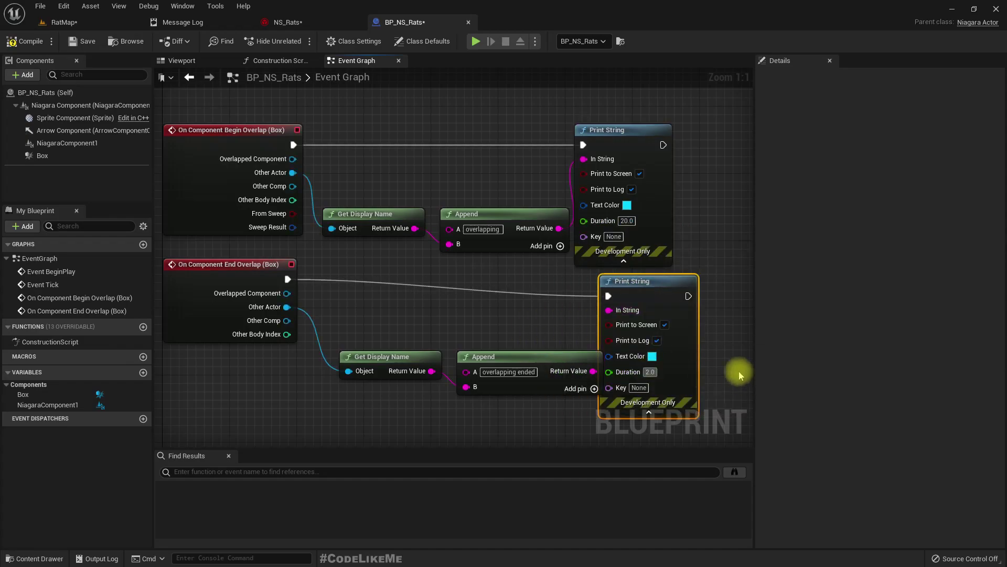
type("20")
key("Return")
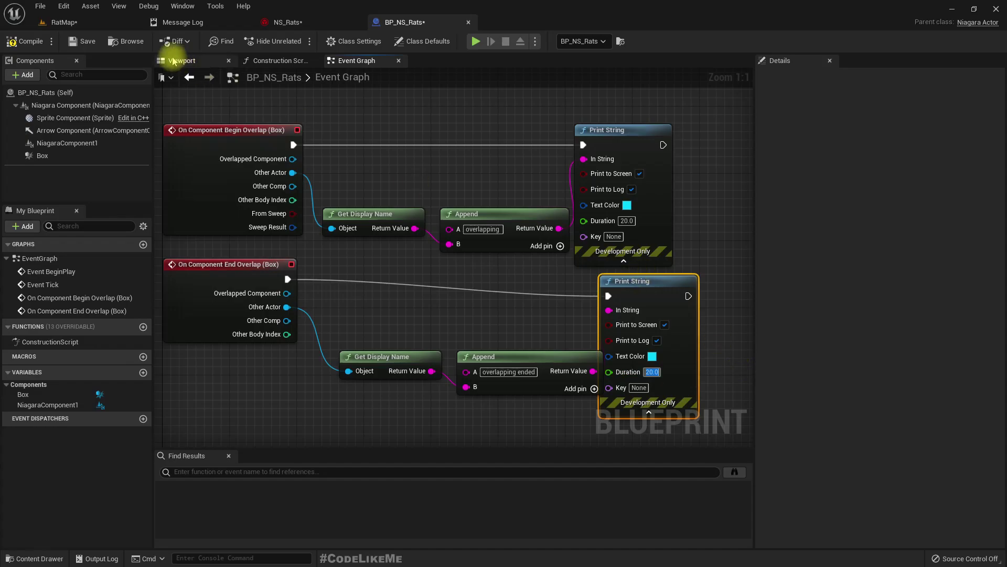
left_click(24, 42)
Play-test RatMap in full screen, running the character in and out of the rats' box to check the overlap messages
left_click(63, 22)
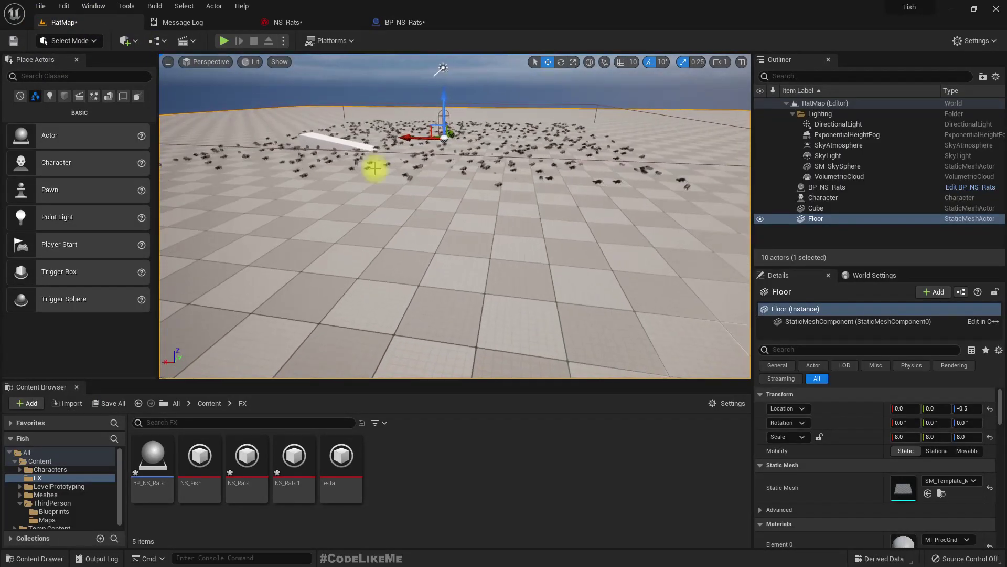
key("F11")
key("alt+p")
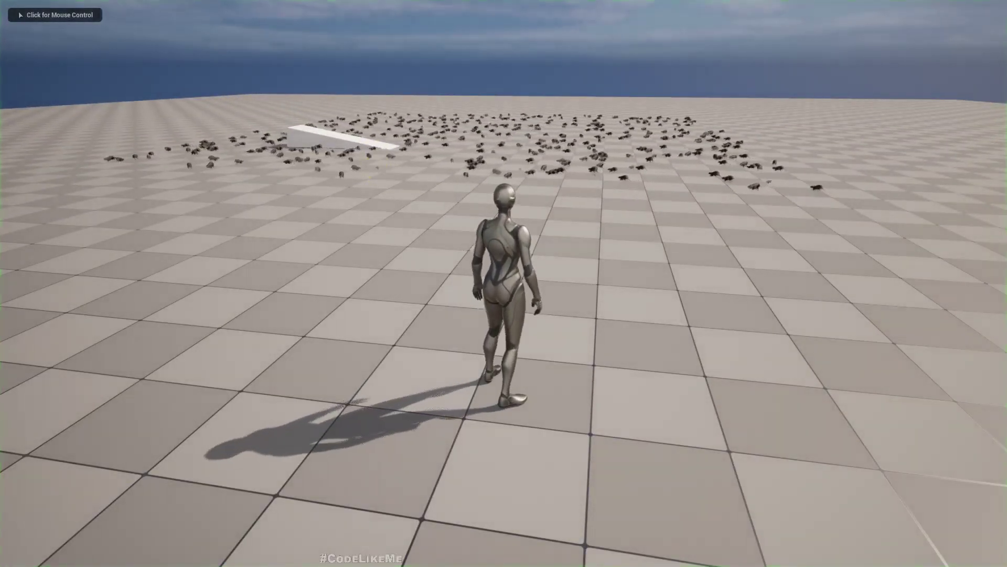
left_click(375, 169)
key("w")
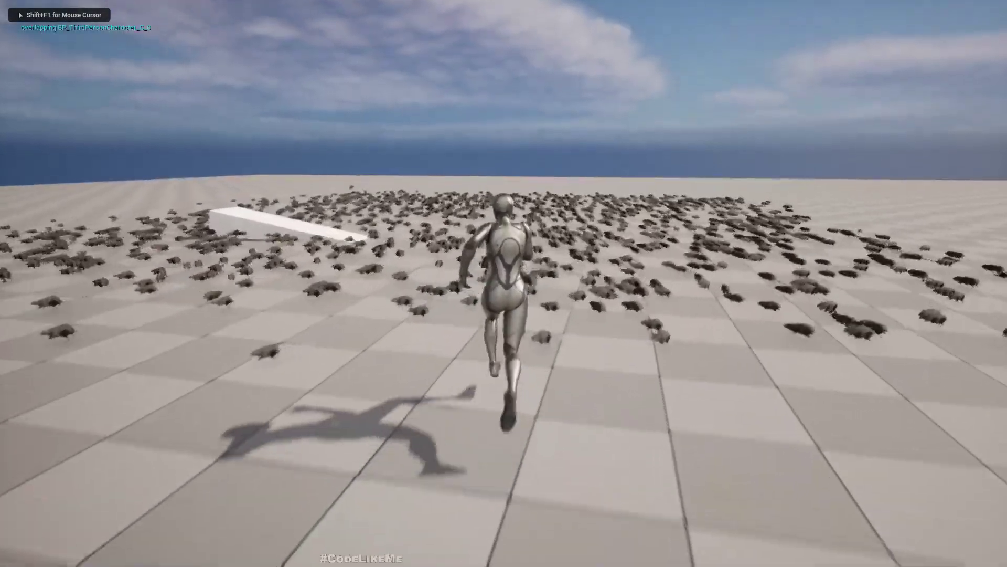
key("s")
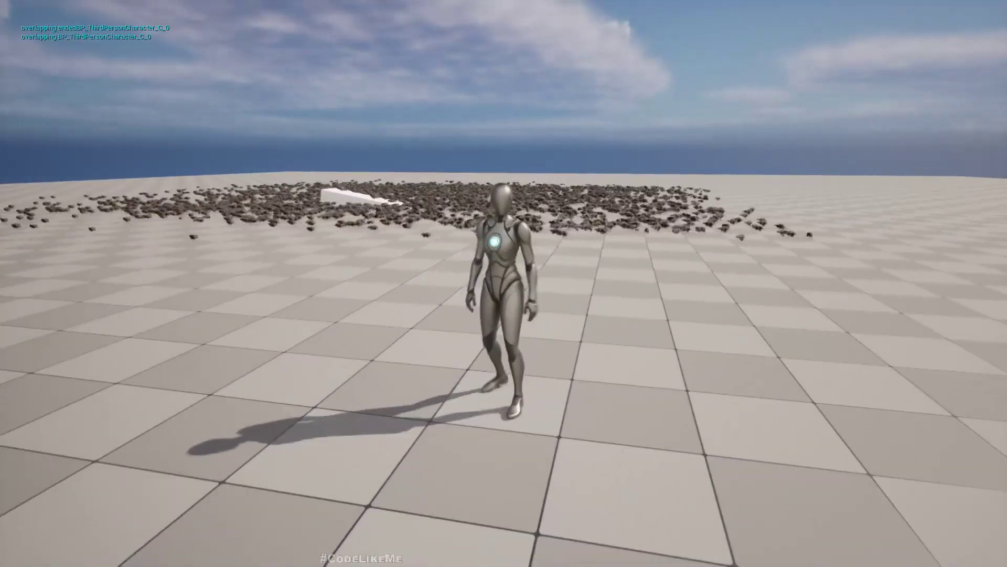
key("w")
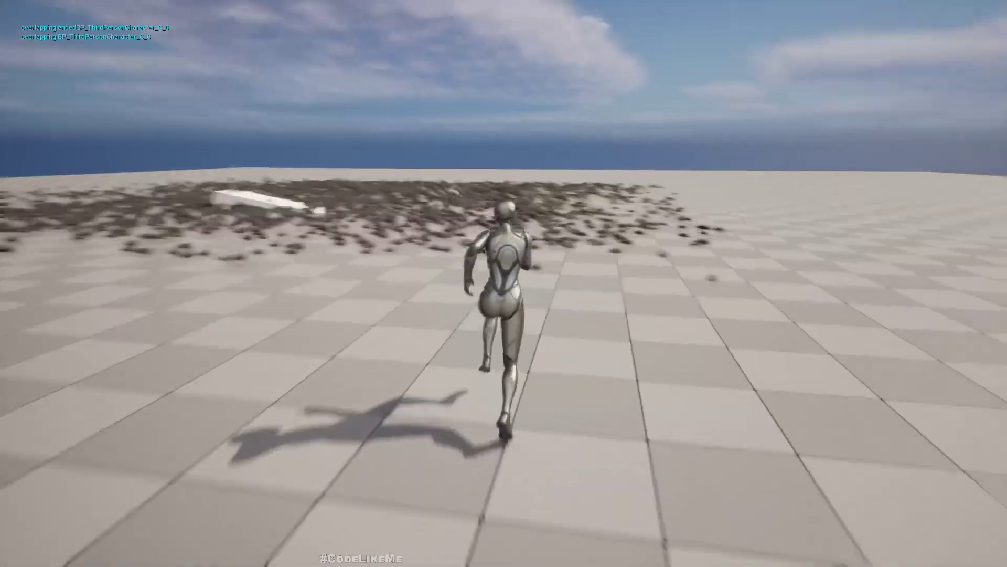
key("d")
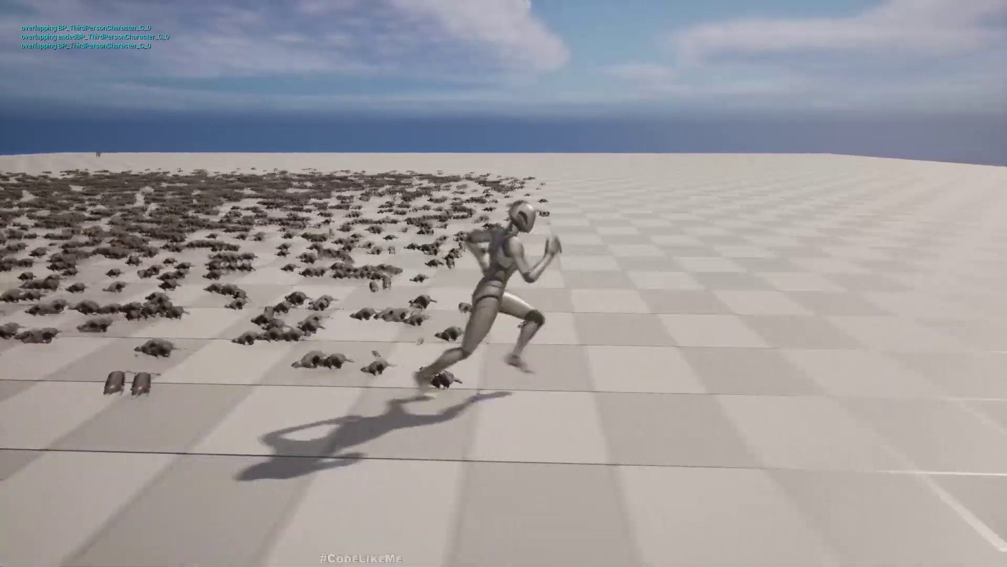
key("Escape")
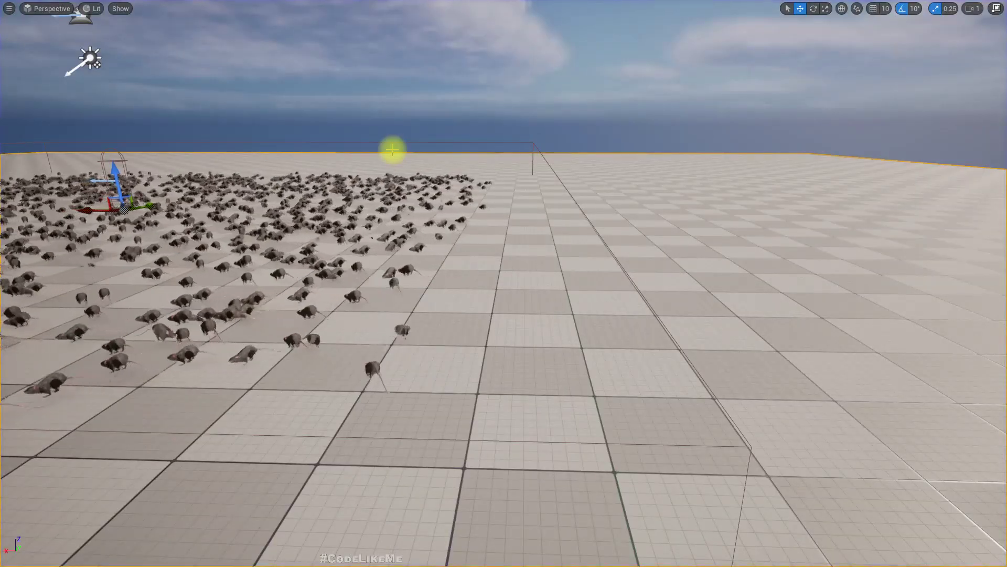
key("F11")
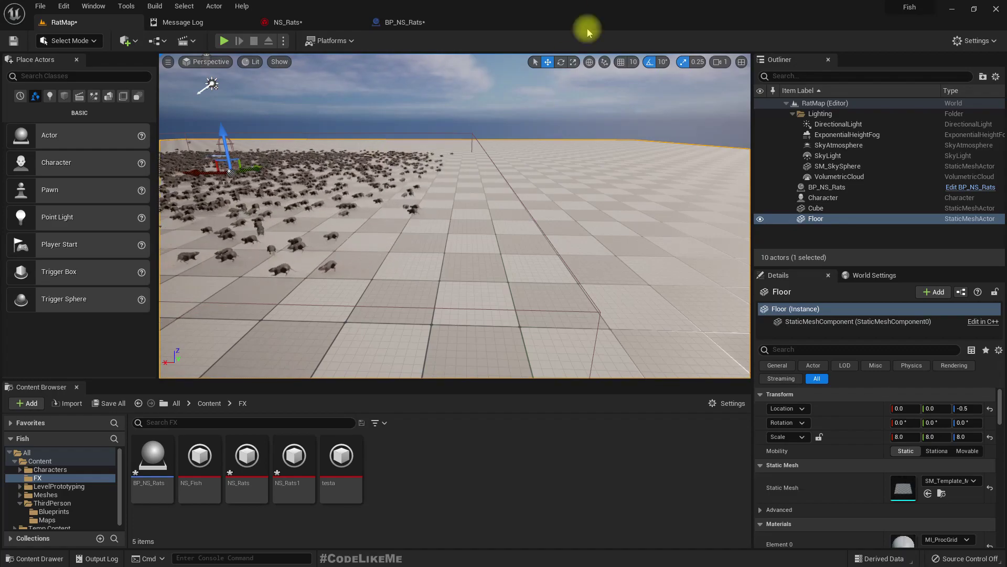
Delete the Get Display Name, Append and Print String nodes attached to both Box overlap events in BP_NS_Rats
left_click(404, 22)
scroll(485, 306, "down", 3)
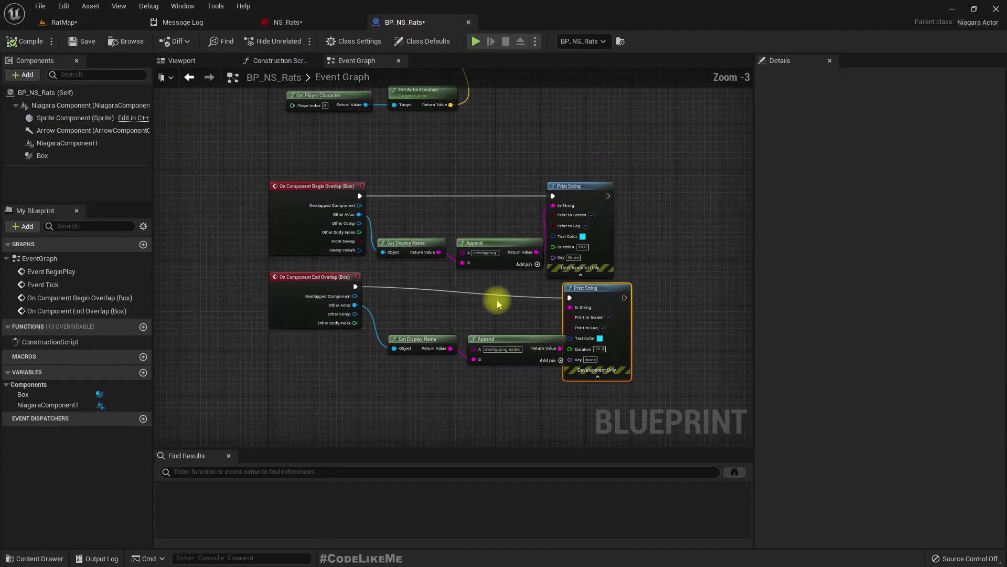
left_click_drag(333, 156, 546, 360)
key("Delete")
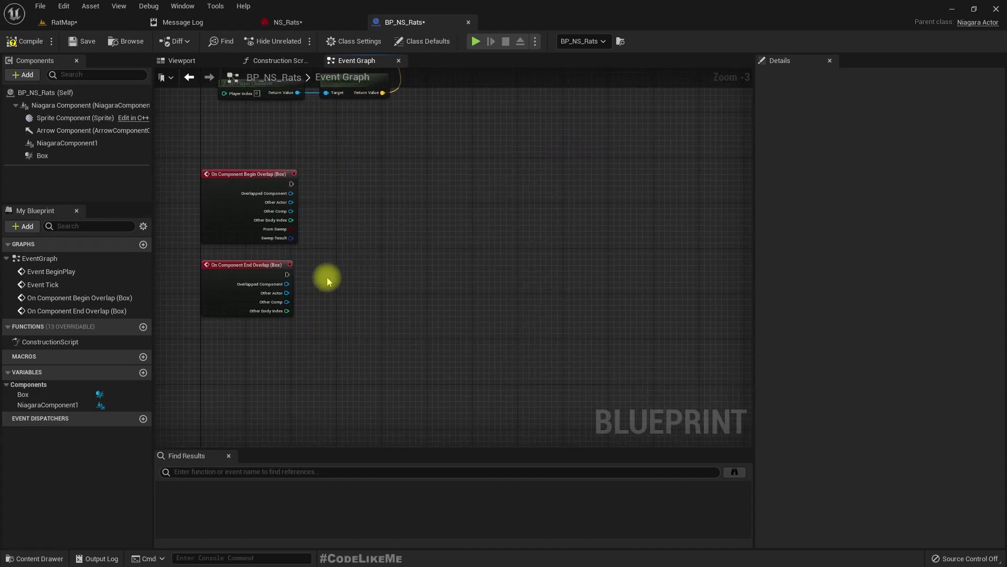
Promote the Begin Overlap event's Other Actor output to a variable named AttackTarget, with its SET node aligned to the event
scroll(327, 280, "up", 2)
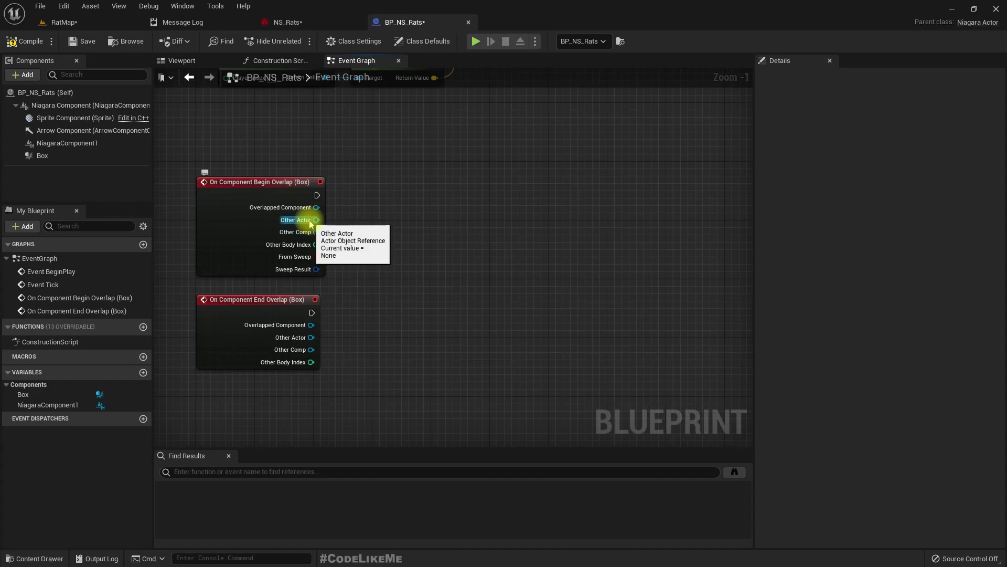
right_click_drag(366, 227, 382, 285)
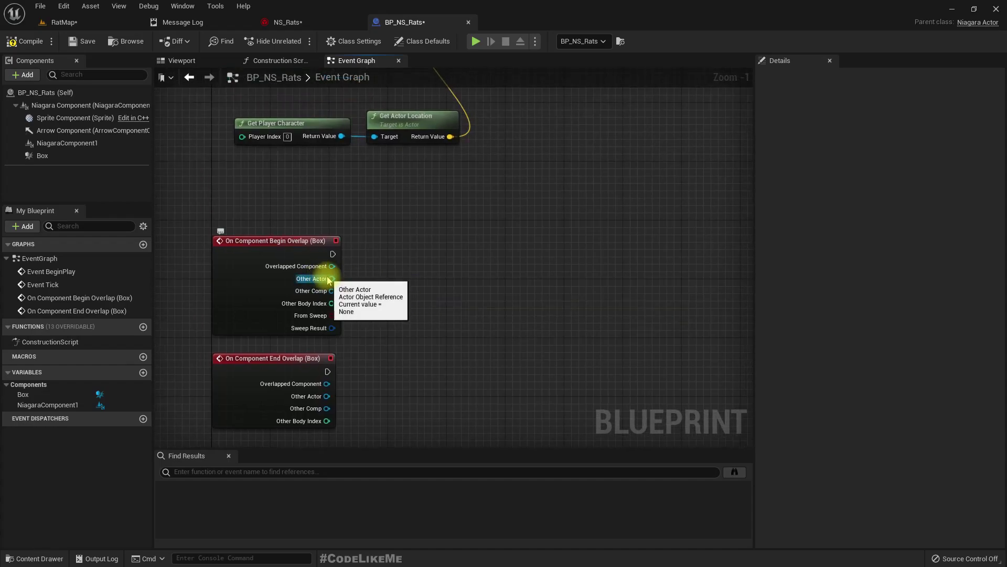
right_click(331, 279)
left_click(374, 298)
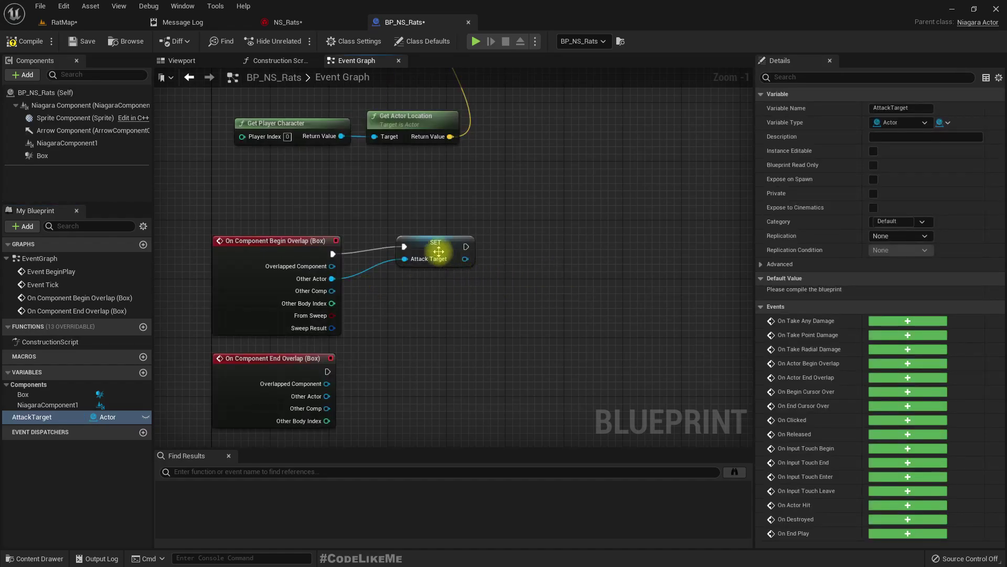
left_click_drag(444, 254, 432, 260)
Add a Set Attack Target node on the End Overlap event's execution output, leaving its input empty and aligning it with the event
right_click_drag(383, 383, 375, 340)
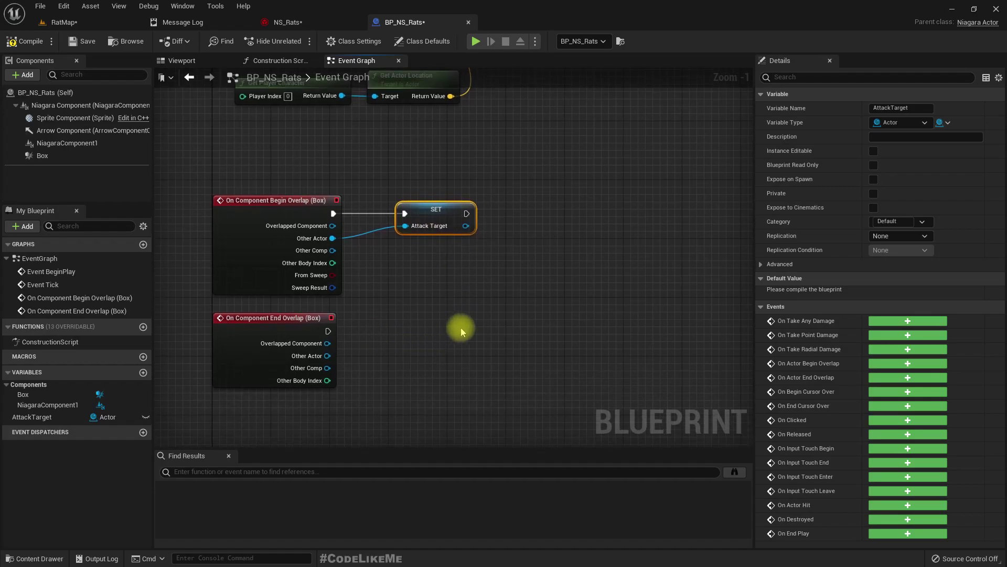
left_click_drag(328, 331, 374, 335)
type("set attack")
key("Return")
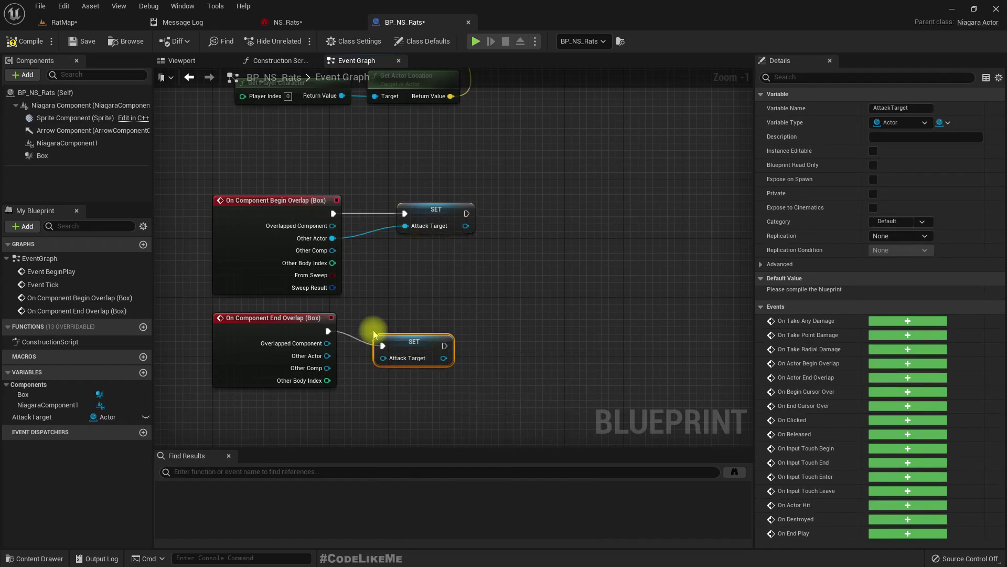
left_click_drag(437, 334, 459, 319)
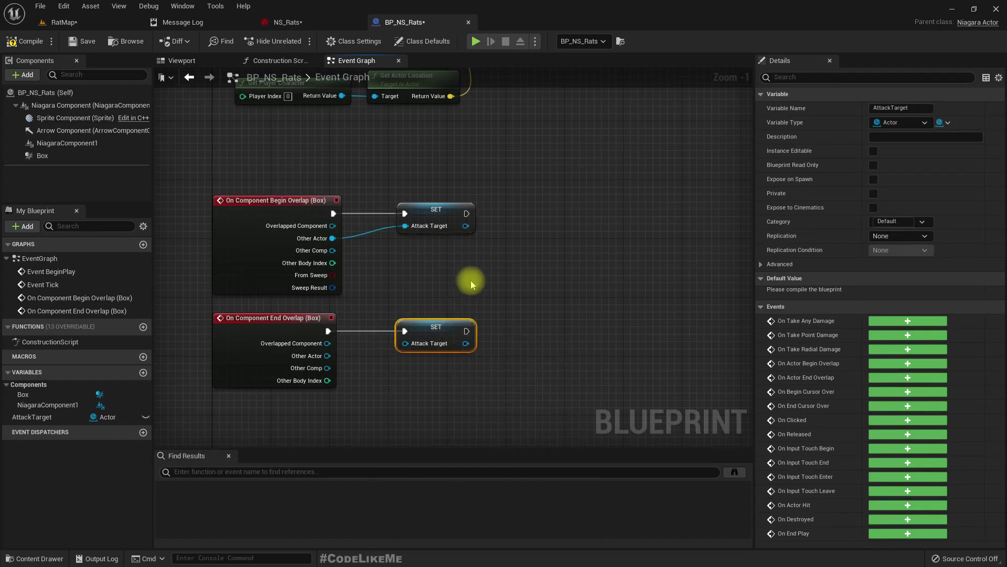
Rename the NiagaraComponent1 component to NiagaraRats
scroll(521, 270, "down", 3)
right_click_drag(546, 177, 427, 222)
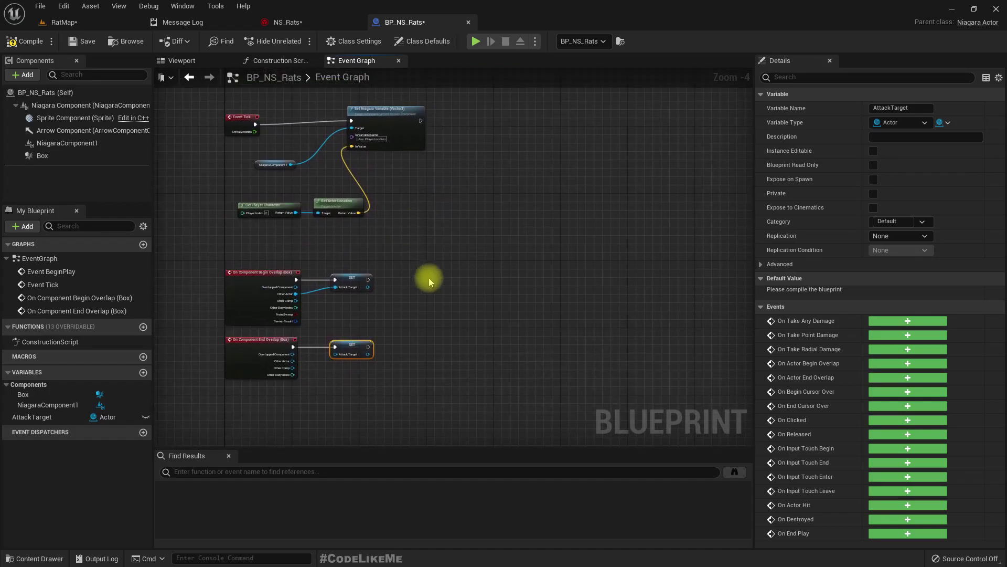
left_click(69, 145)
left_click(69, 147)
type("Rats")
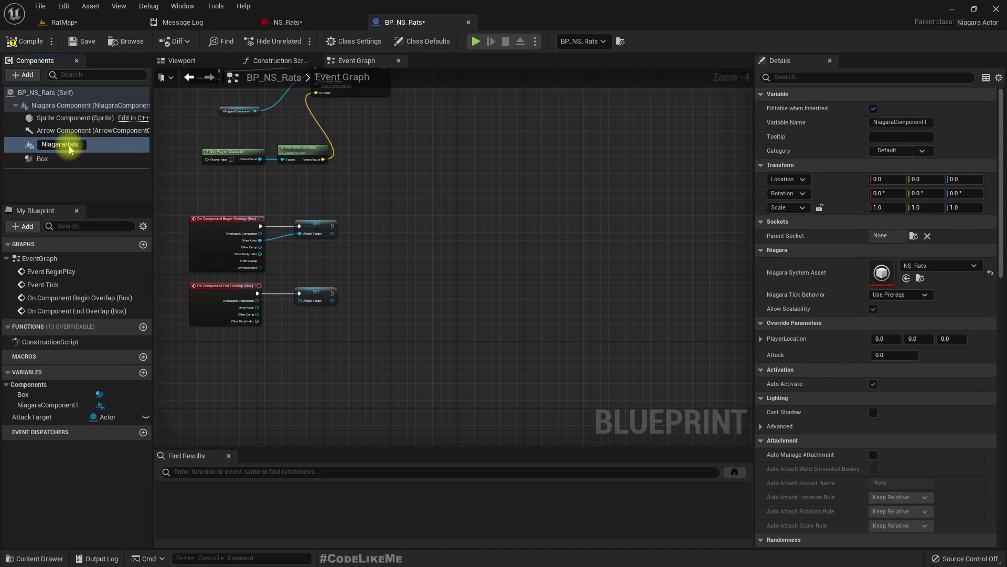
key("Return")
Add a Set Niagara Variable (Float) node targeting Niagara Rats and run it after the Begin Overlap event's SET node
left_click_drag(221, 201, 430, 243)
scroll(390, 276, "up", 4)
type("set v")
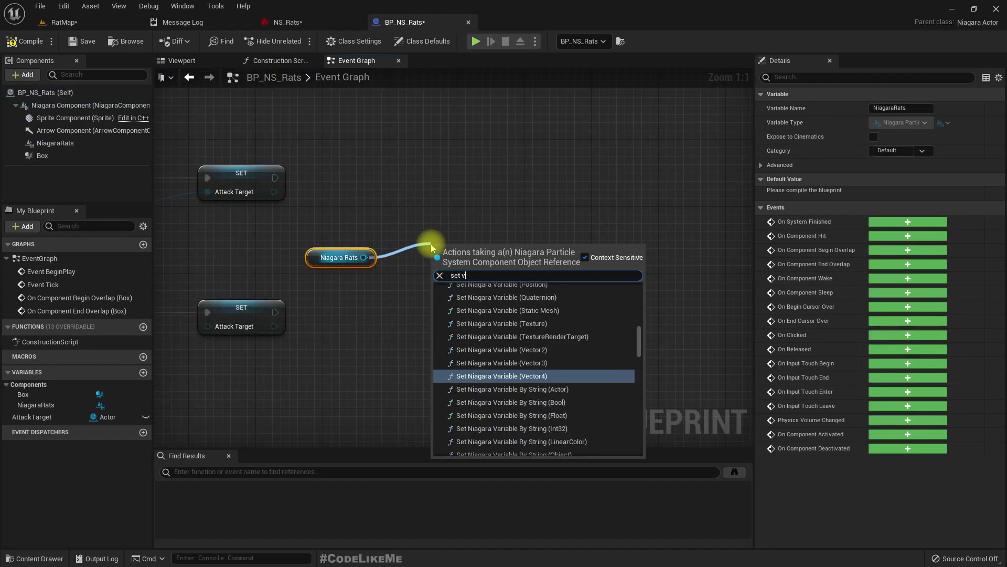
type("ector v")
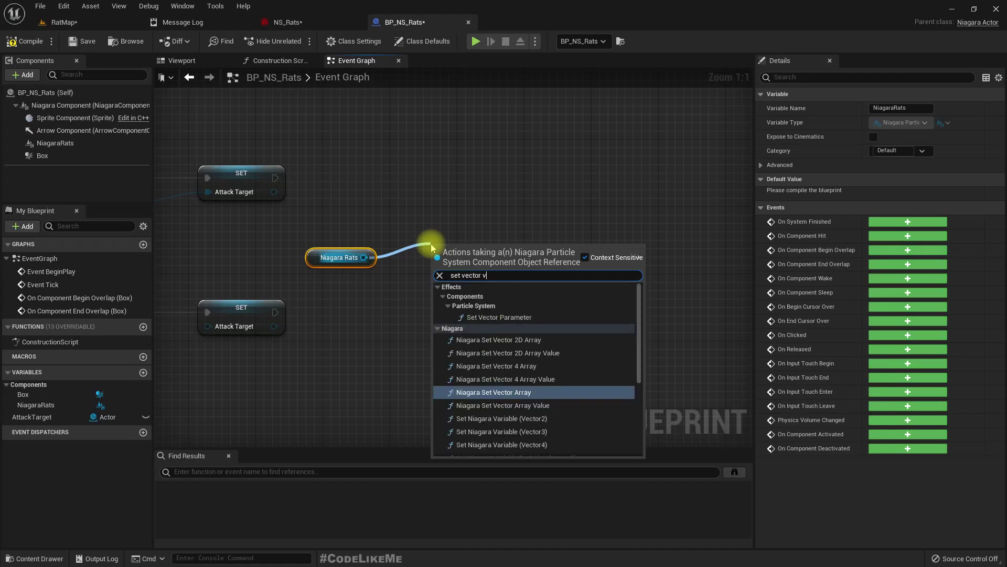
type("ar")
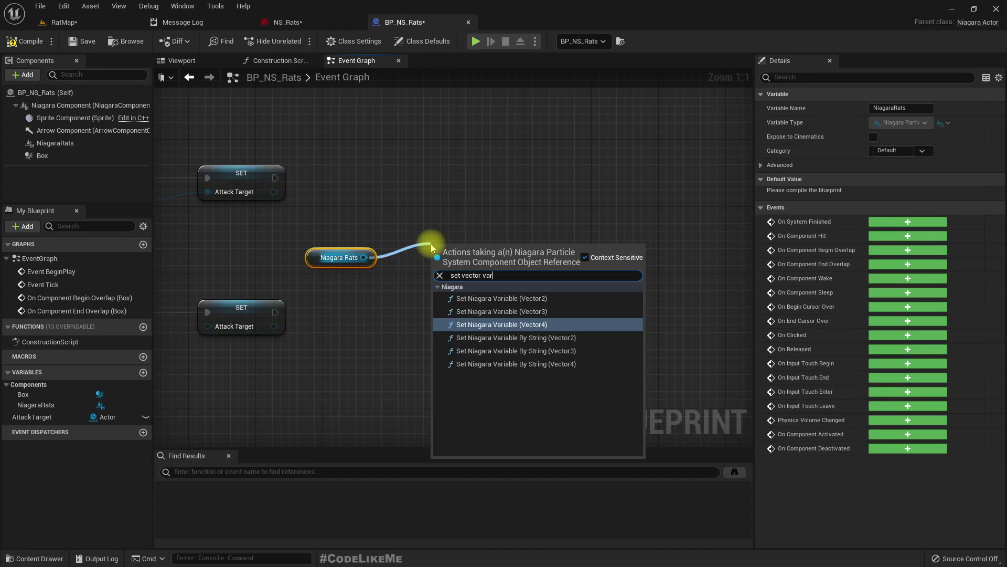
key("BackSpace")
key("BackSpace")
key("BackSpace")
key("BackSpace")
key("BackSpace")
key("BackSpace")
key("BackSpace")
key("BackSpace")
key("BackSpace")
key("BackSpace")
key("BackSpace")
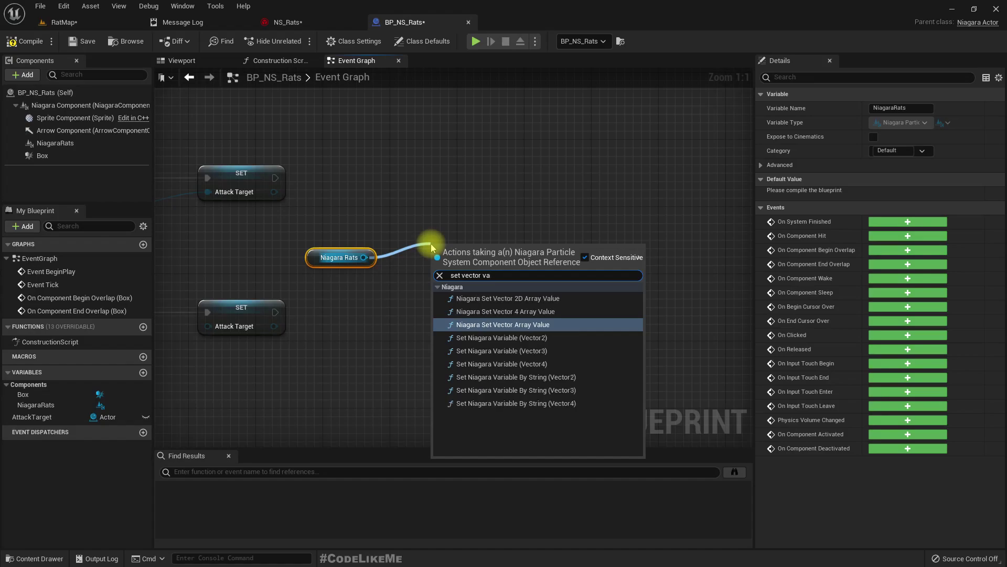
type("float")
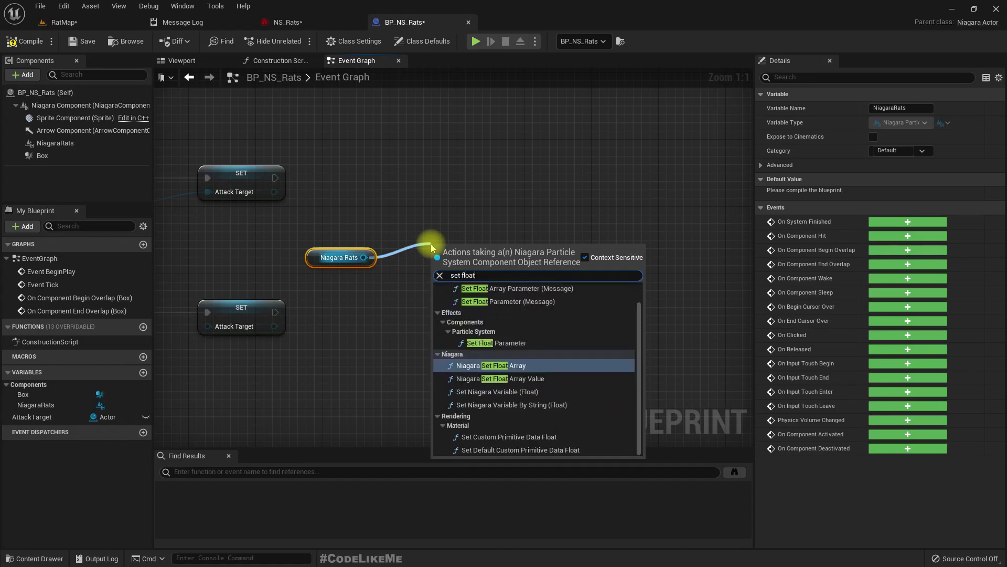
type(" var")
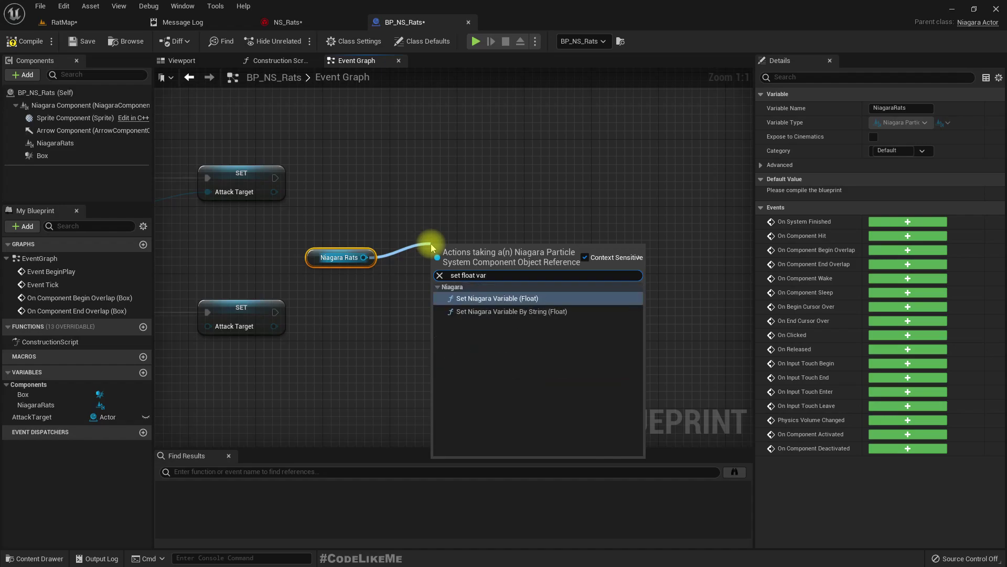
key("Return")
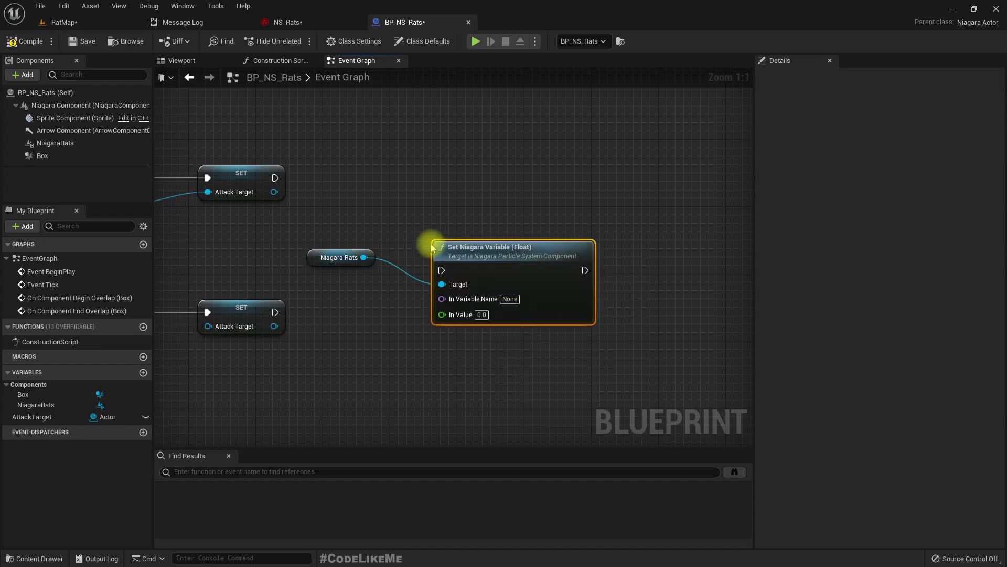
left_click_drag(273, 178, 489, 166)
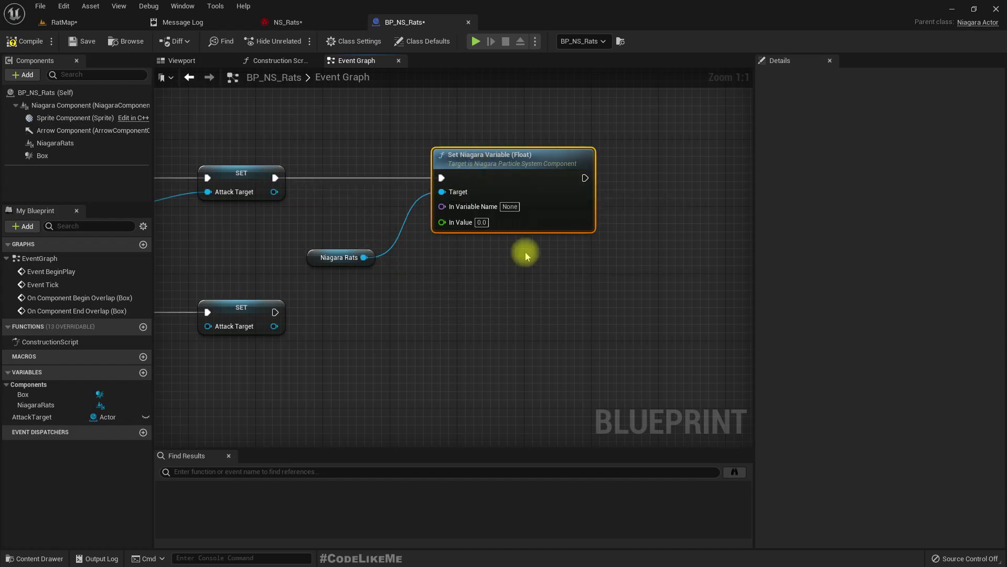
Set the float node's In Variable Name to User.Attack and its In Value to 1.0
left_click(301, 22)
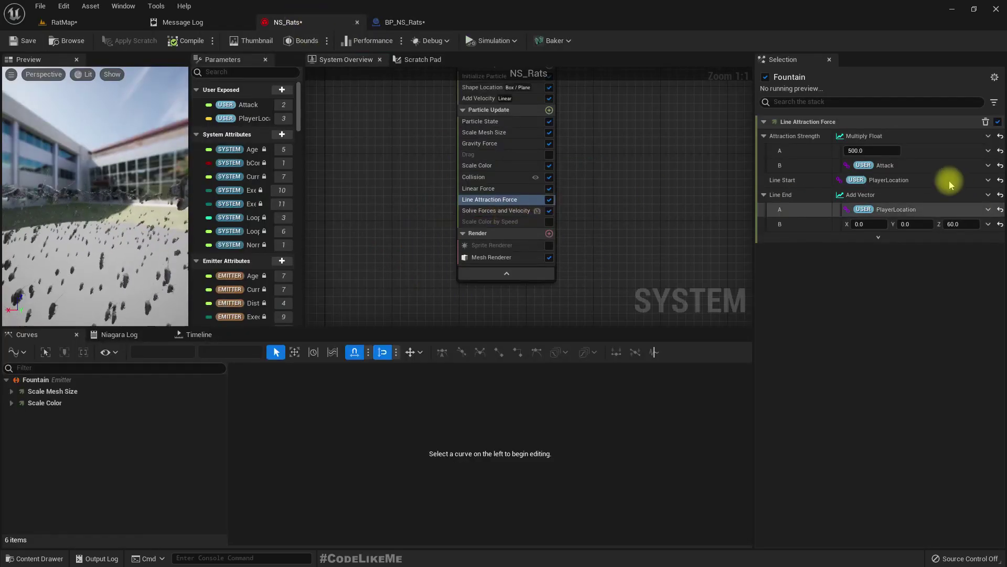
left_click(399, 22)
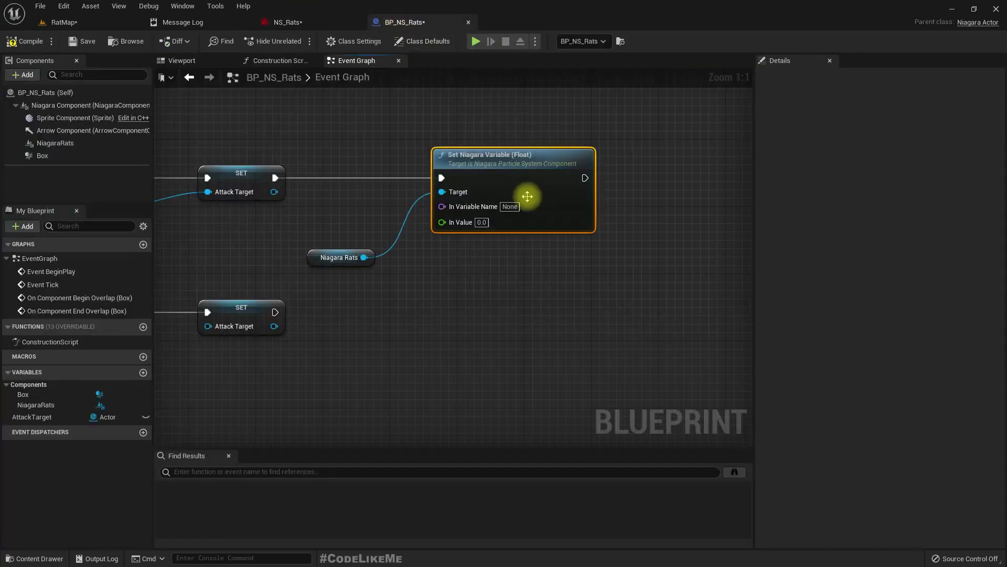
left_click(509, 206)
type("Use")
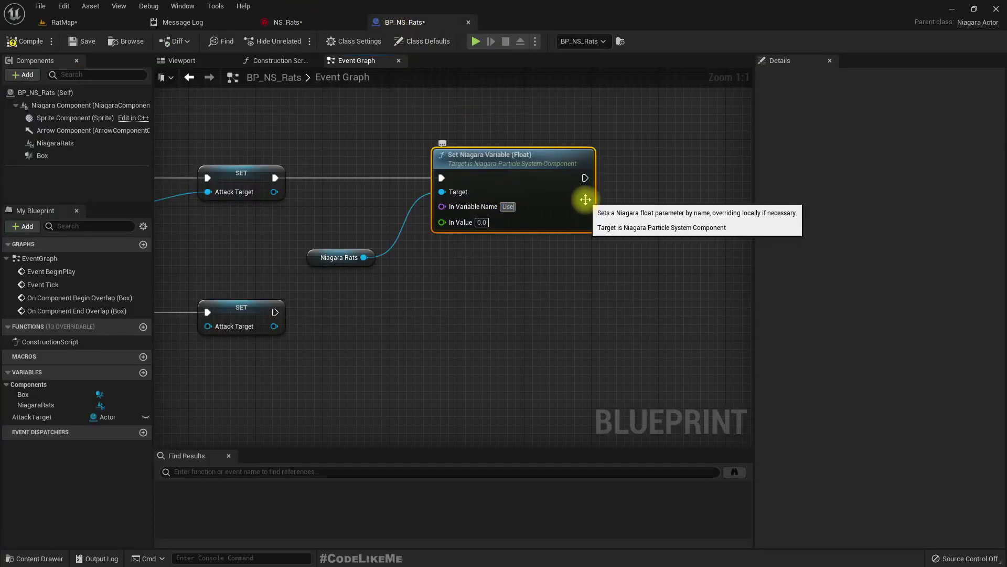
type("r.Attack")
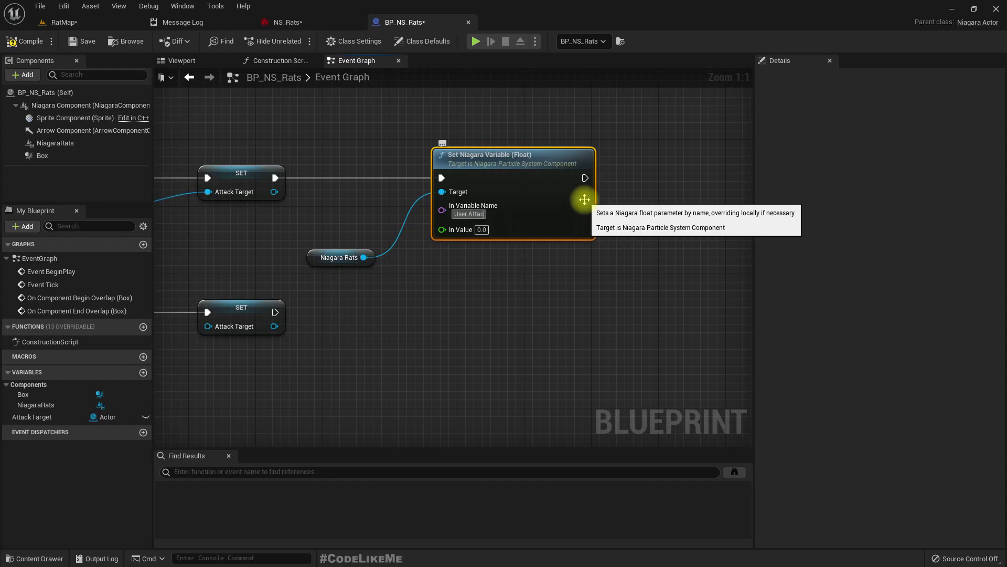
left_click(481, 229)
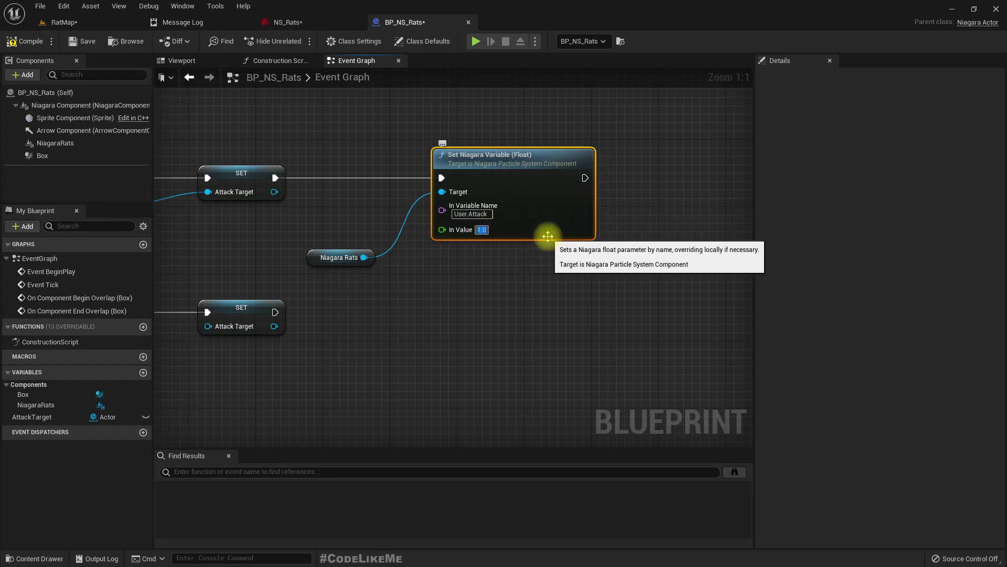
Duplicate the Niagara Rats and Set Niagara Variable (Float) nodes, wire the copy after the End Overlap SET node, and set In Value to 0.0
right_click_drag(569, 297, 564, 294)
scroll(524, 113, "down", 2)
left_click_drag(594, 294, 387, 138)
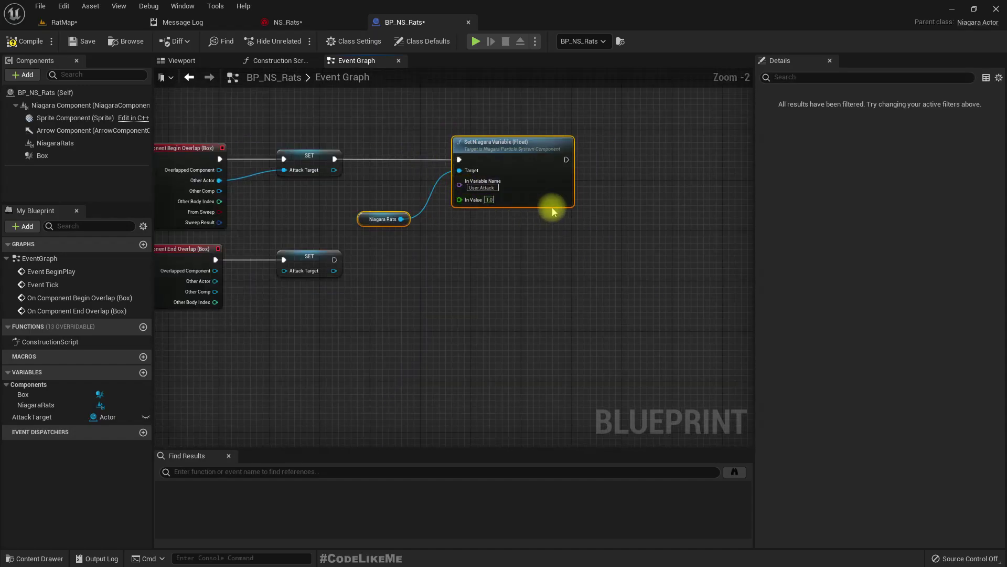
key("ctrl+c")
key("ctrl+v")
left_click_drag(668, 165, 474, 249)
left_click_drag(335, 259, 465, 260)
left_click(495, 301)
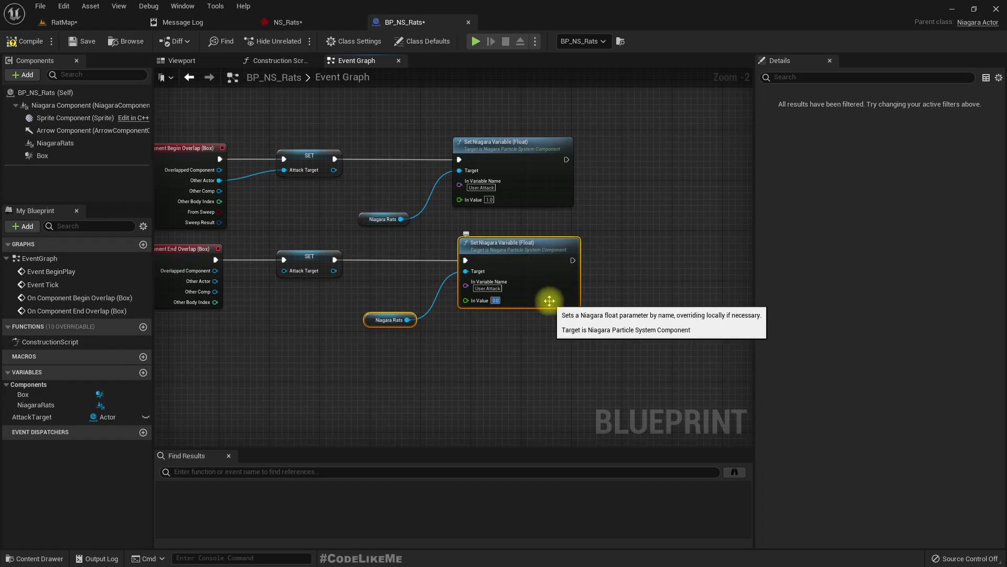
Move the PlayerLocation Set Niagara Variable node and its input nodes away from Event Tick to make room between them
right_click_drag(457, 195, 512, 430)
scroll(468, 354, "down", 2)
scroll(309, 234, "up", 2)
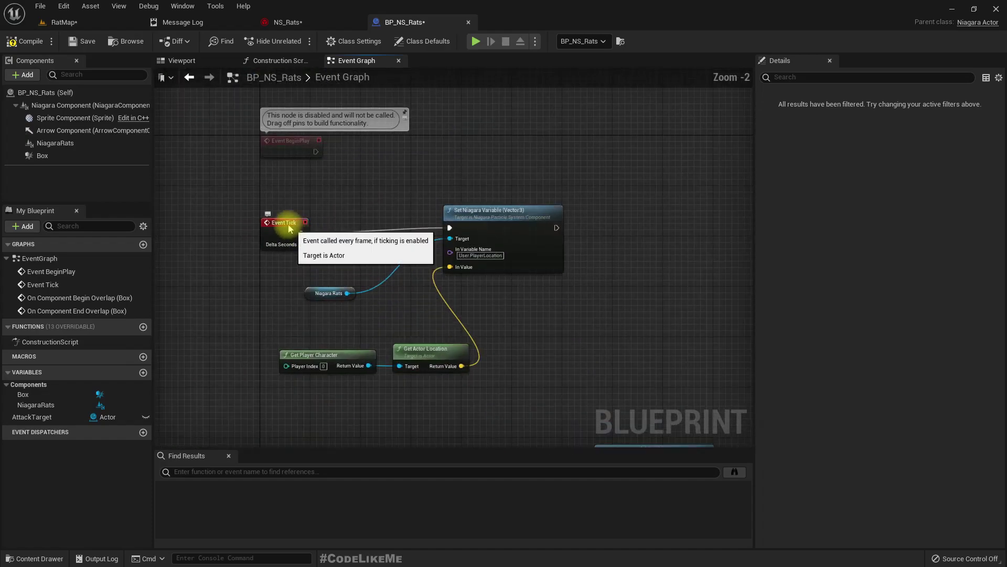
left_click(290, 223)
left_click_drag(487, 374, 551, 383)
left_click_drag(500, 231, 606, 226)
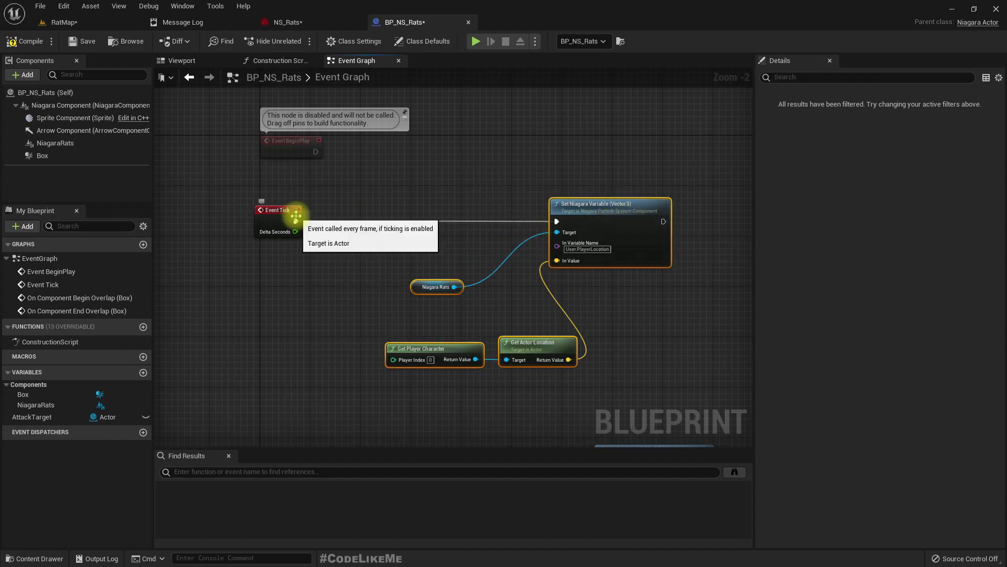
Insert an Is Valid node between Event Tick and the Set Niagara Variable (Vector3) node
left_click_drag(296, 221, 376, 220)
type("is valid")
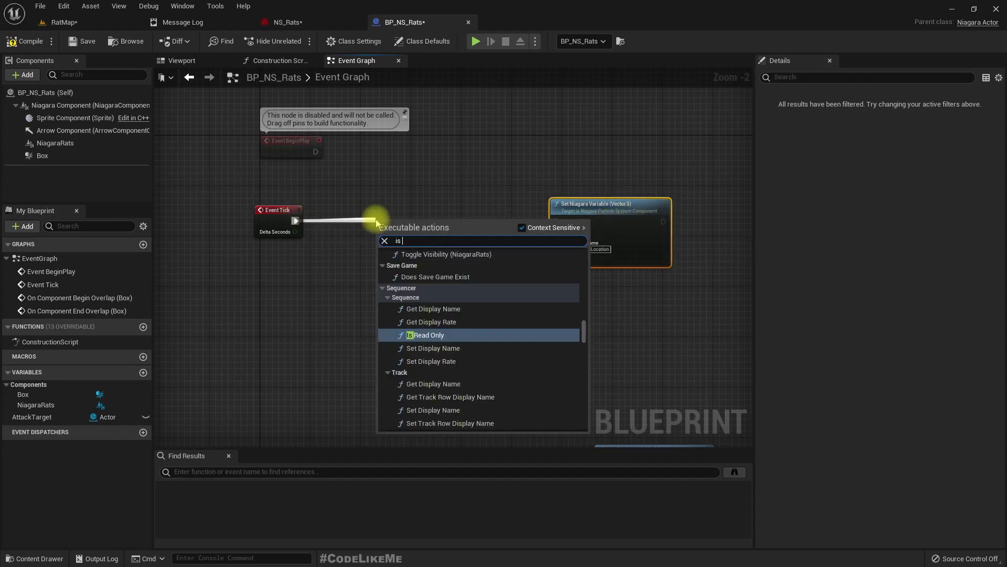
key("Down")
key("Down")
key("Down")
key("Down")
key("Down")
key("Down")
key("Down")
key("Down")
key("Down")
key("Down")
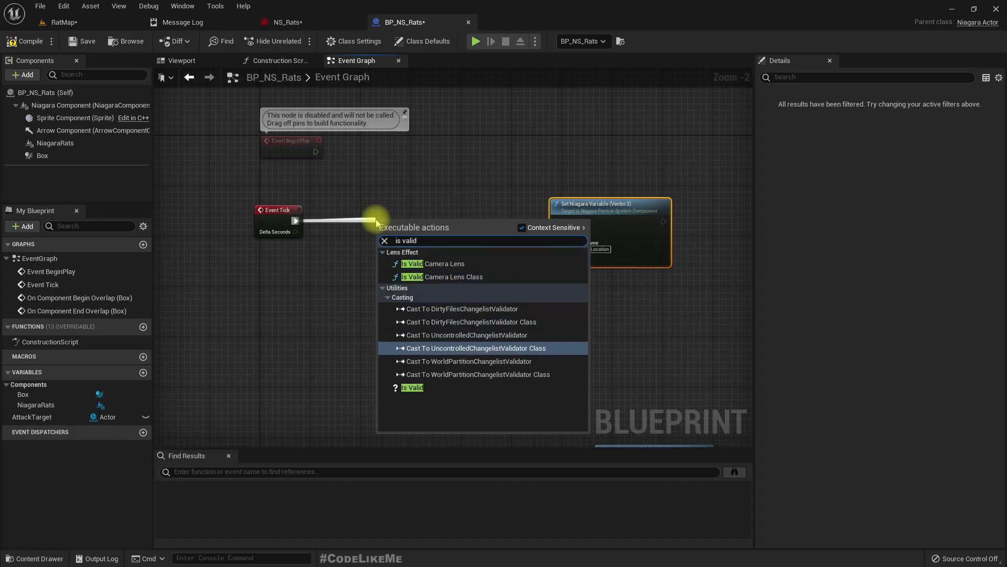
key("Return")
left_click_drag(416, 232, 416, 220)
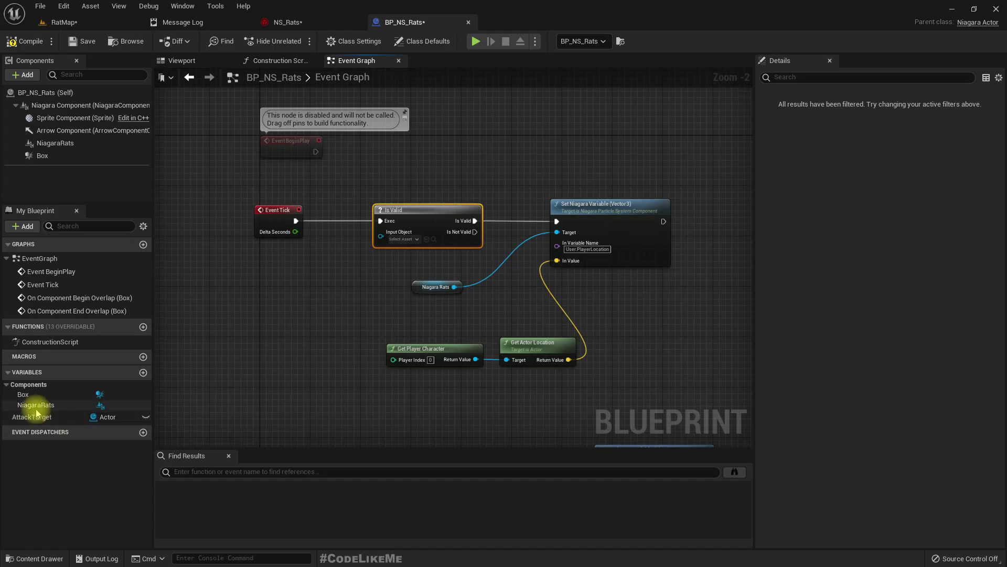
Connect an Attack Target getter to the Is Valid node's Input Object and compile the Blueprint
left_click_drag(29, 416, 387, 278)
left_click_drag(404, 240, 405, 240)
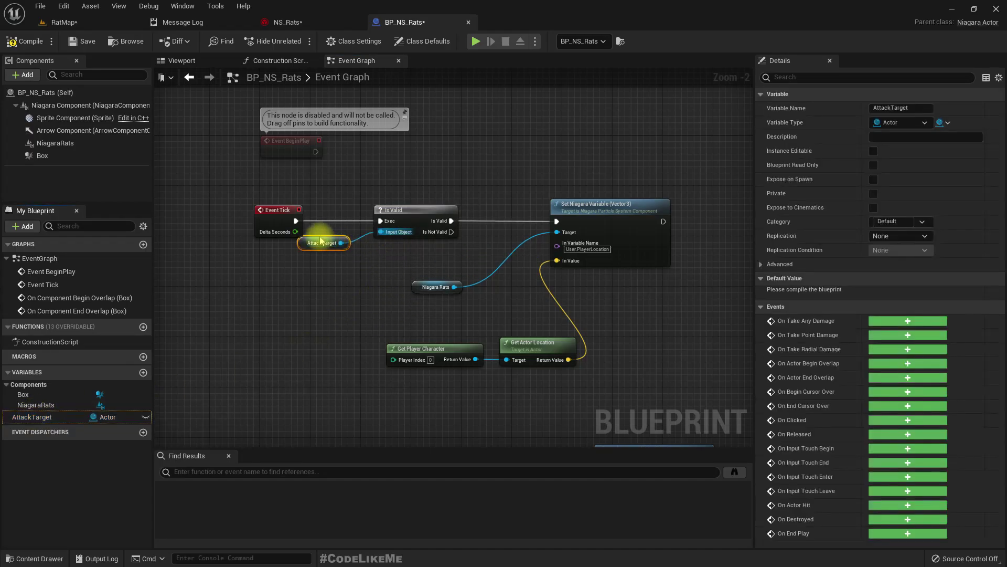
left_click(29, 44)
Play-test RatMap in full screen, moving the character around the rats' box to check the swarm's attack behaviour
left_click(60, 22)
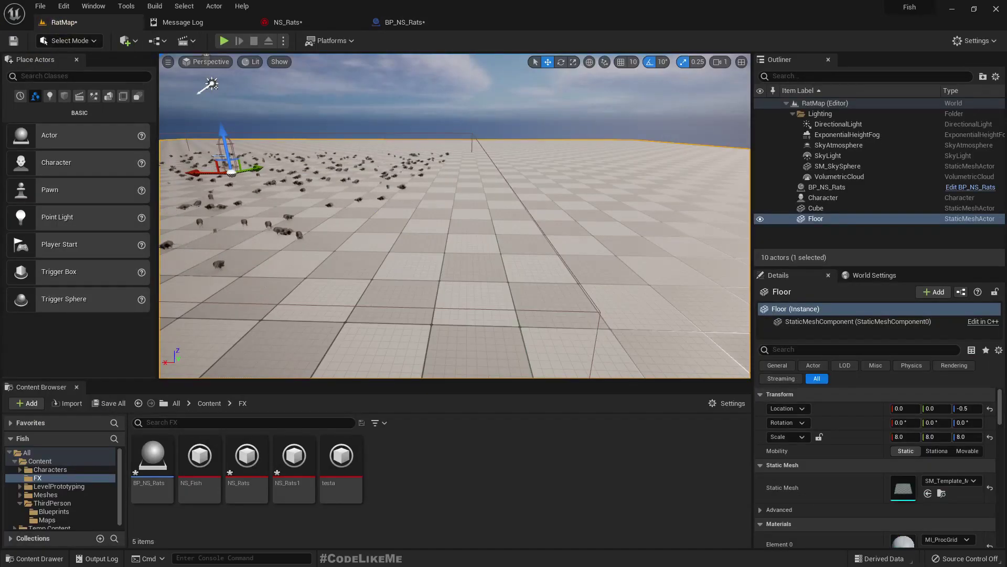
key("F11")
key("alt+p")
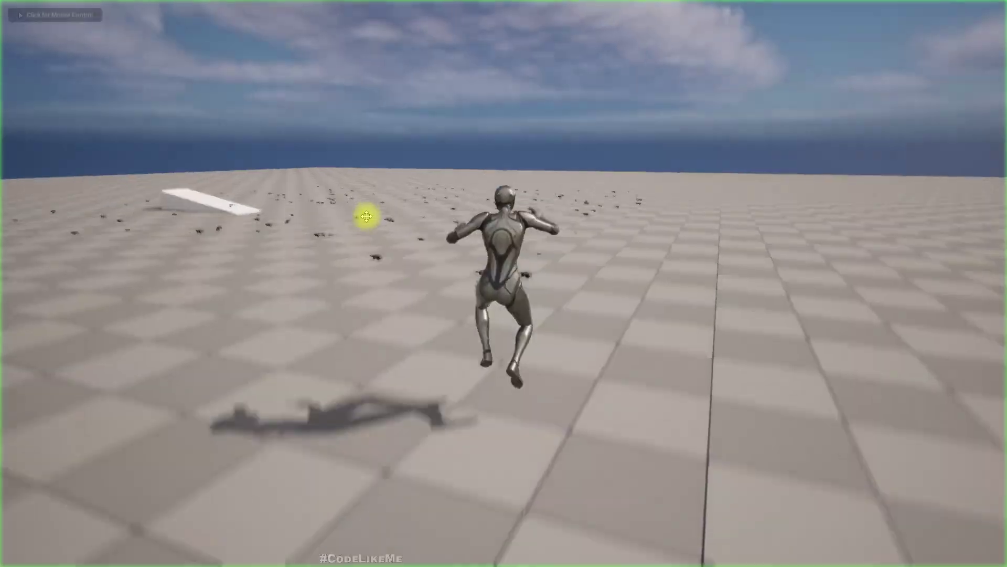
left_click(366, 216)
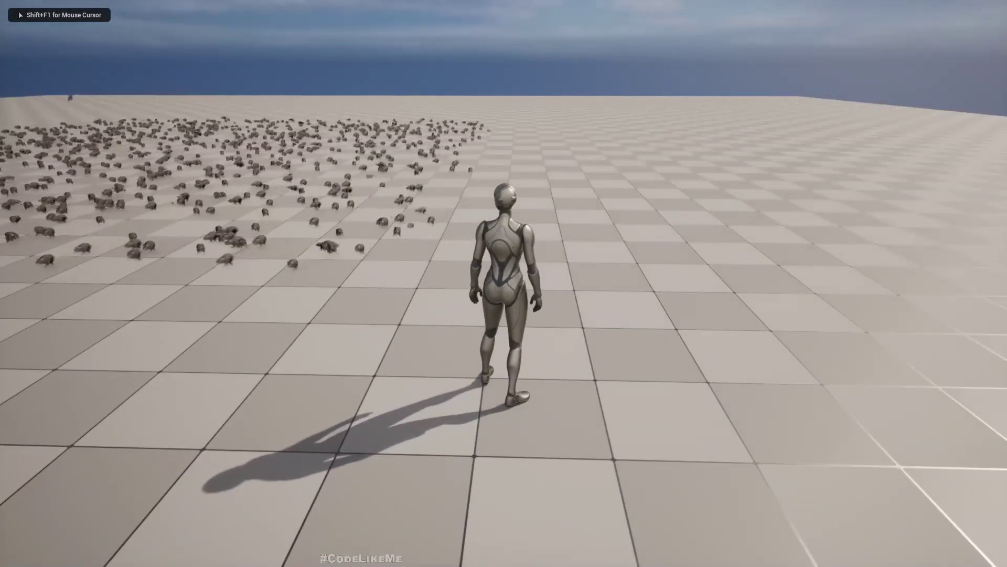
key("d")
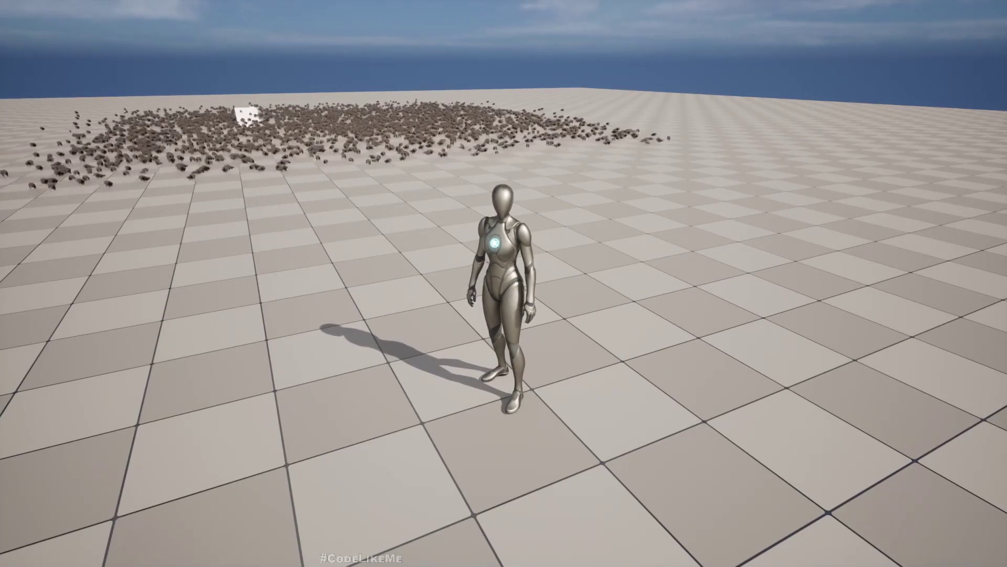
Stop the play test and look through the older Unreal Engine 5 project posts on the CodeLikeMe Patreon page in Chrome
key("Escape")
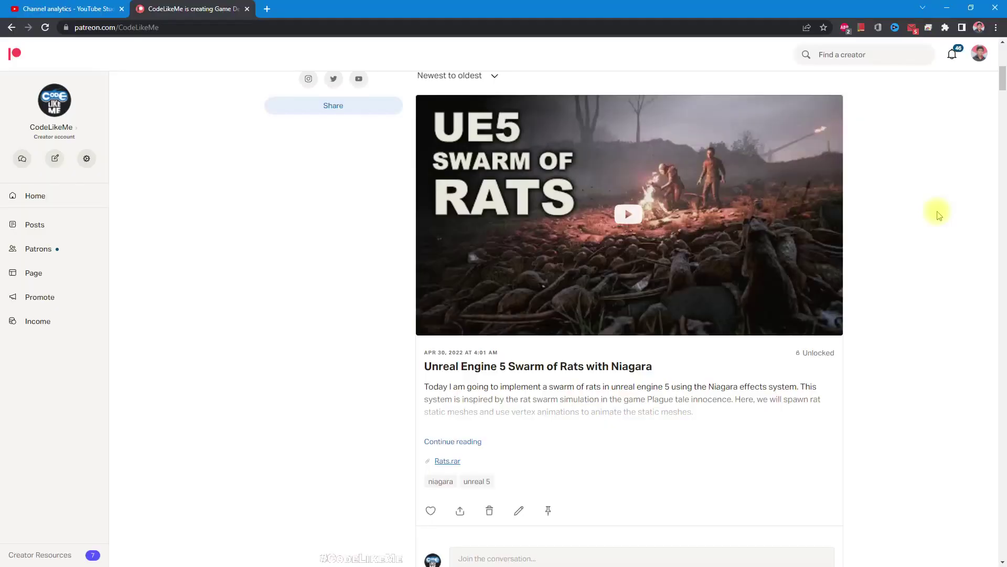
scroll(758, 241, "down", 20)
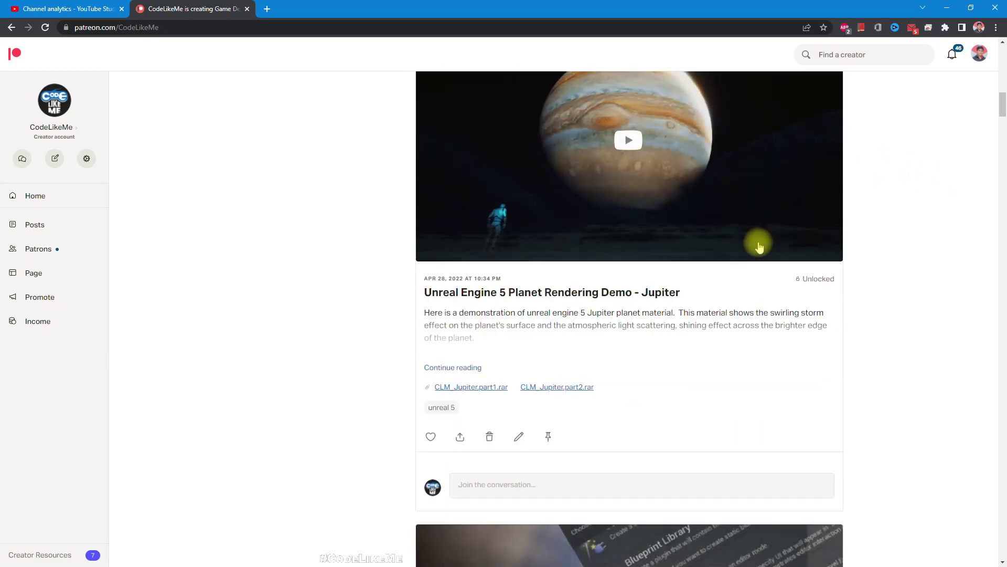
scroll(761, 246, "down", 19)
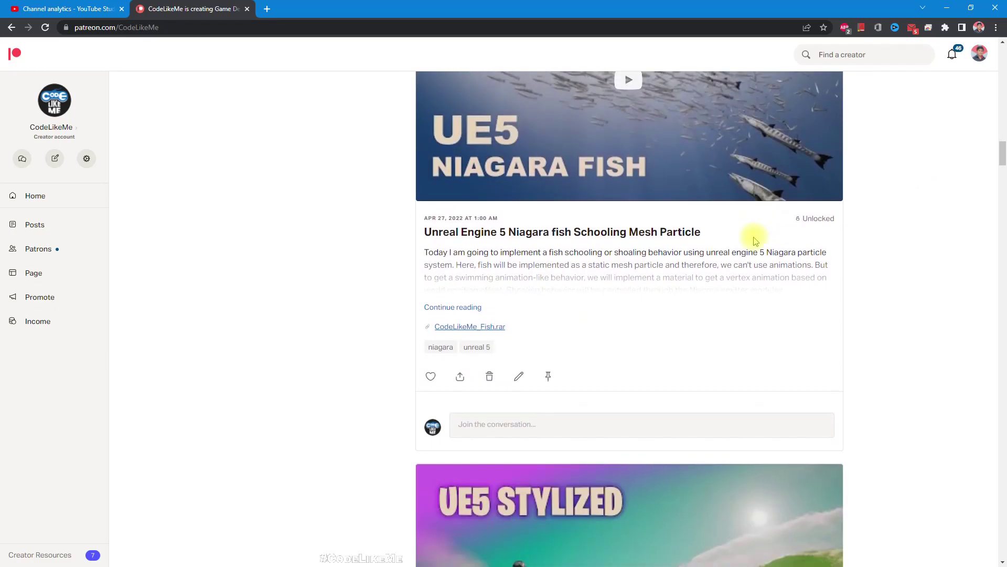
scroll(752, 242, "down", 20)
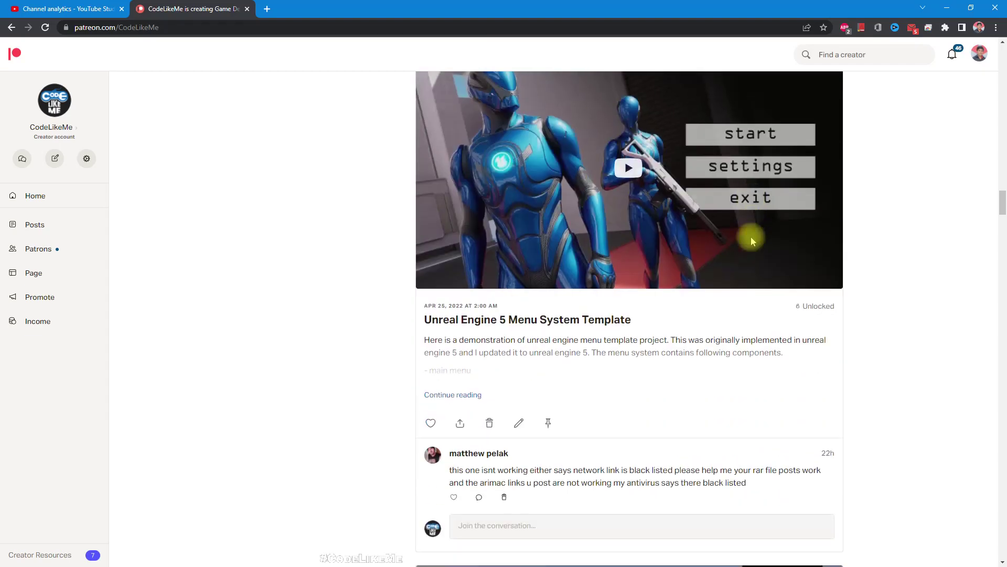
scroll(751, 241, "down", 20)
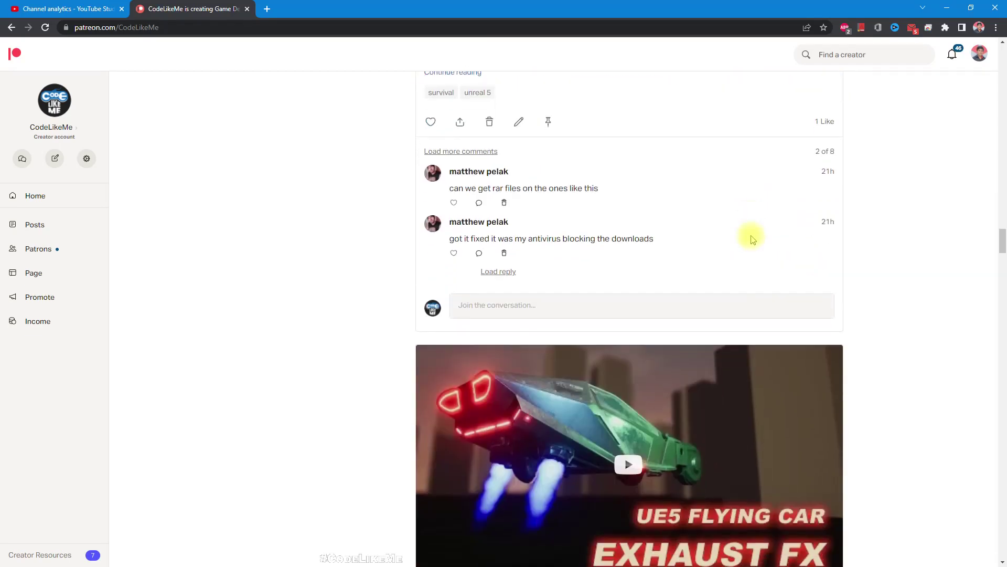
scroll(751, 240, "down", 20)
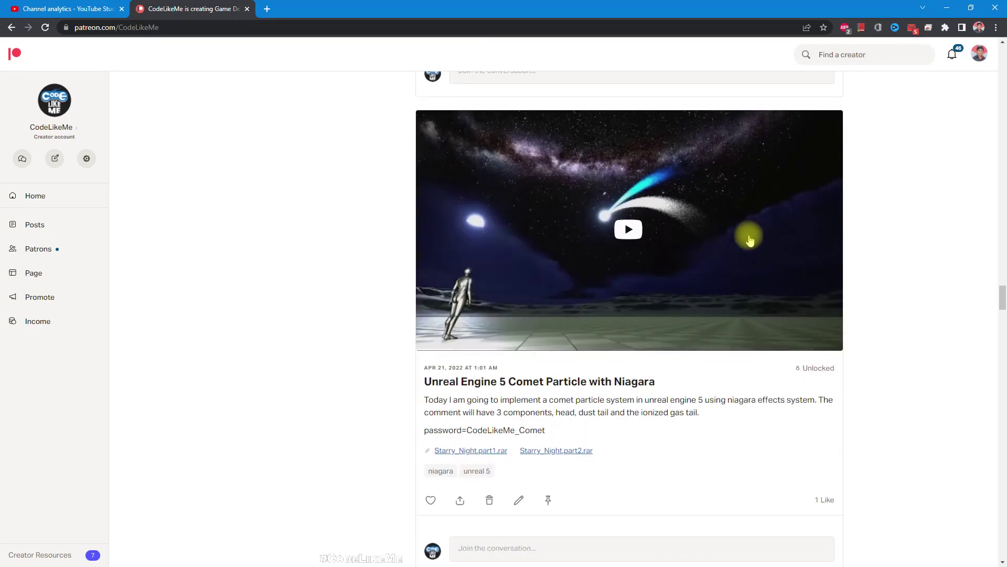
scroll(750, 241, "down", 20)
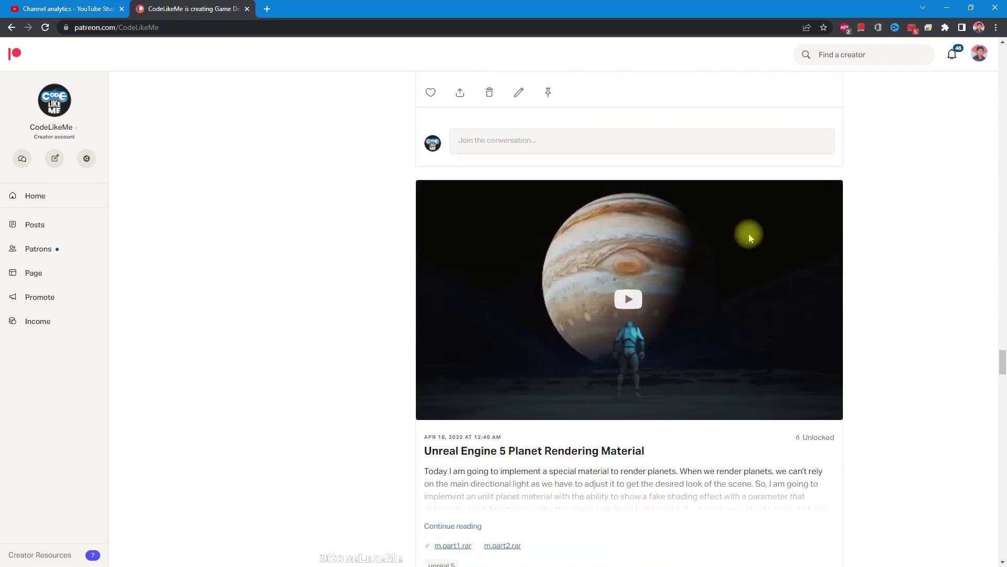
scroll(746, 240, "down", 20)
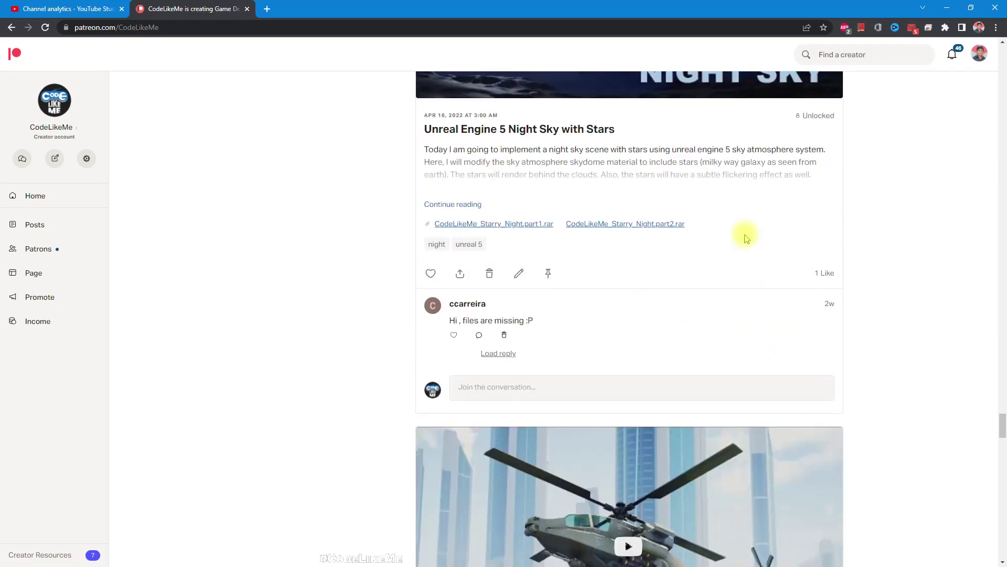
scroll(742, 239, "down", 20)
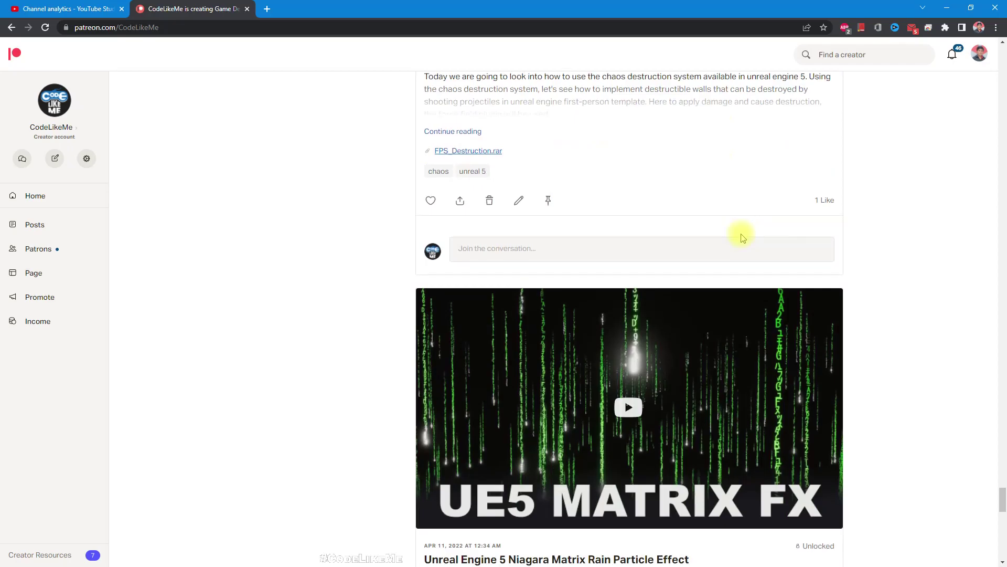